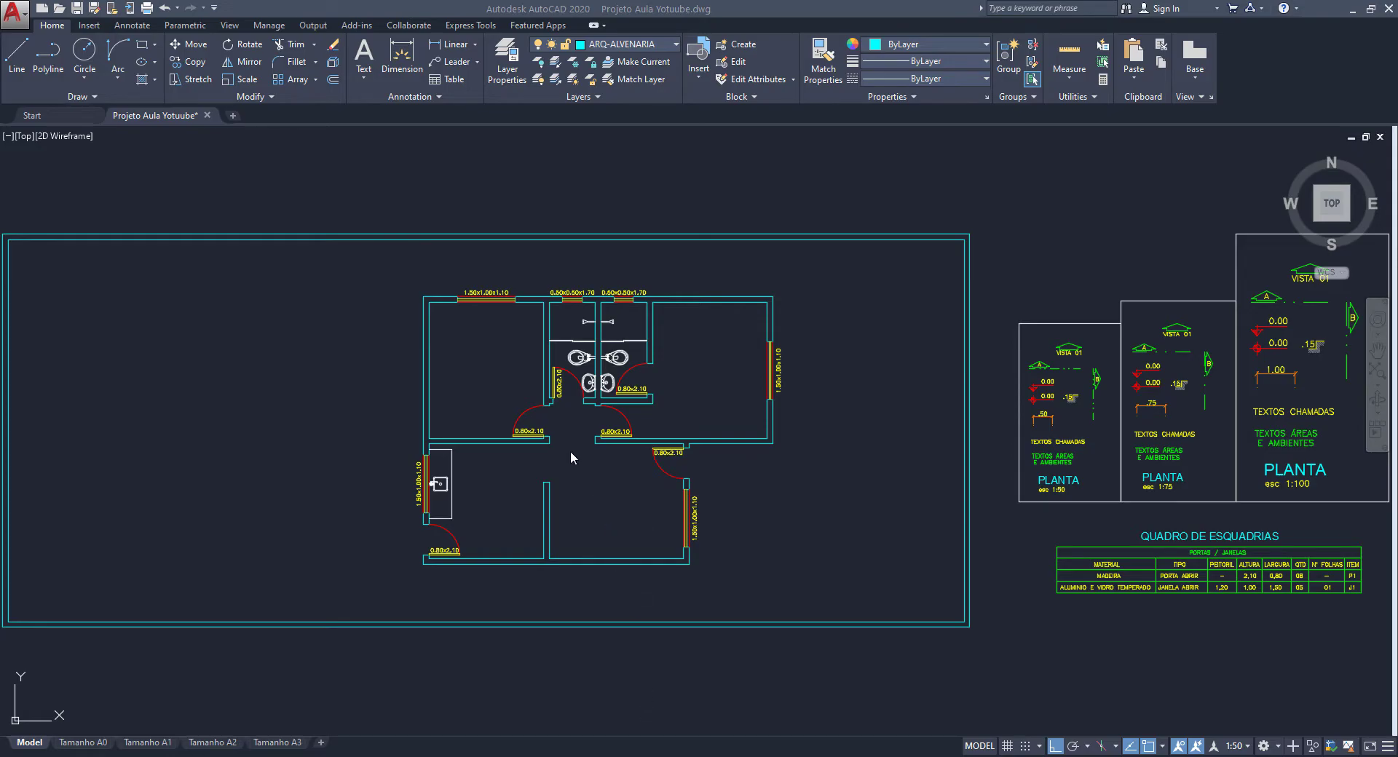
- Make ARQ-COTAS the current layer and bring up the Annotate tools
{"action": "left_click", "coordinate": [655, 218]}
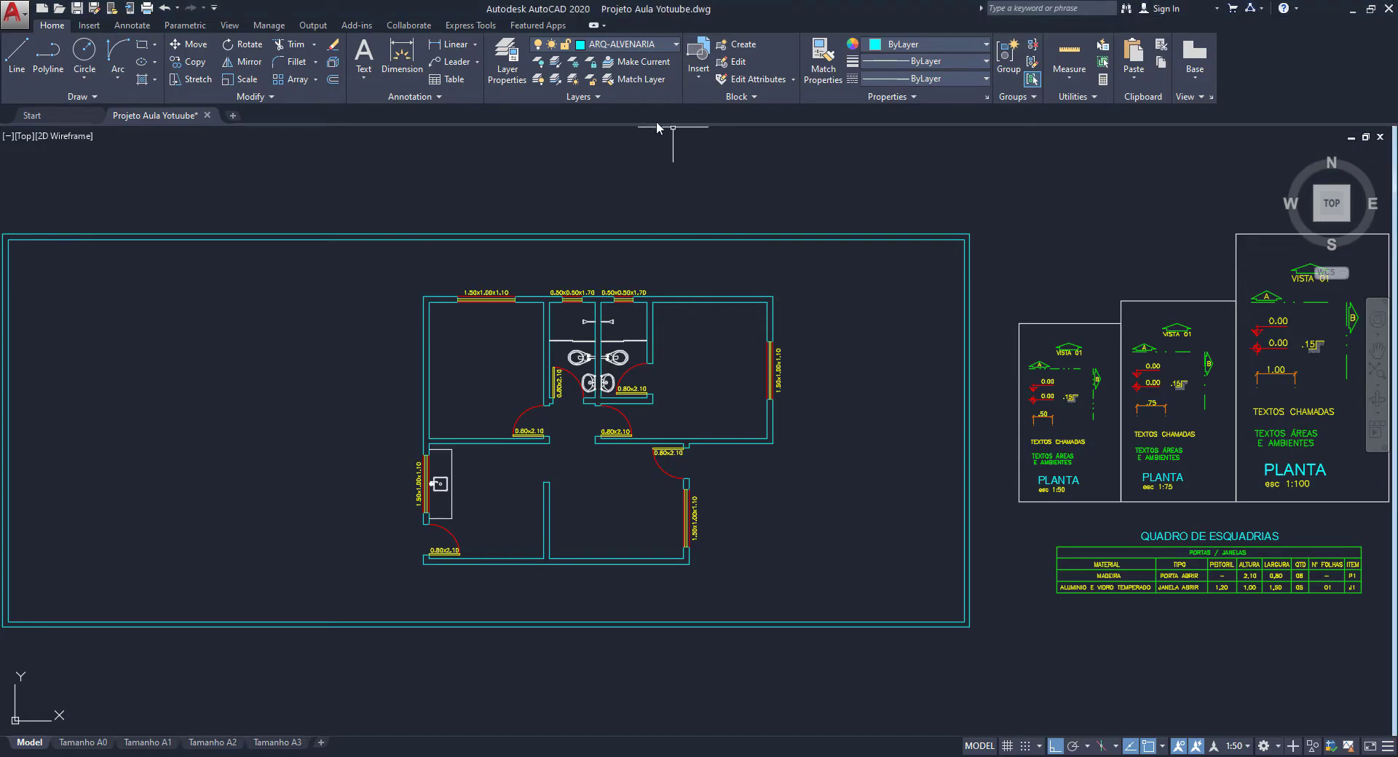
{"action": "left_click", "coordinate": [648, 50]}
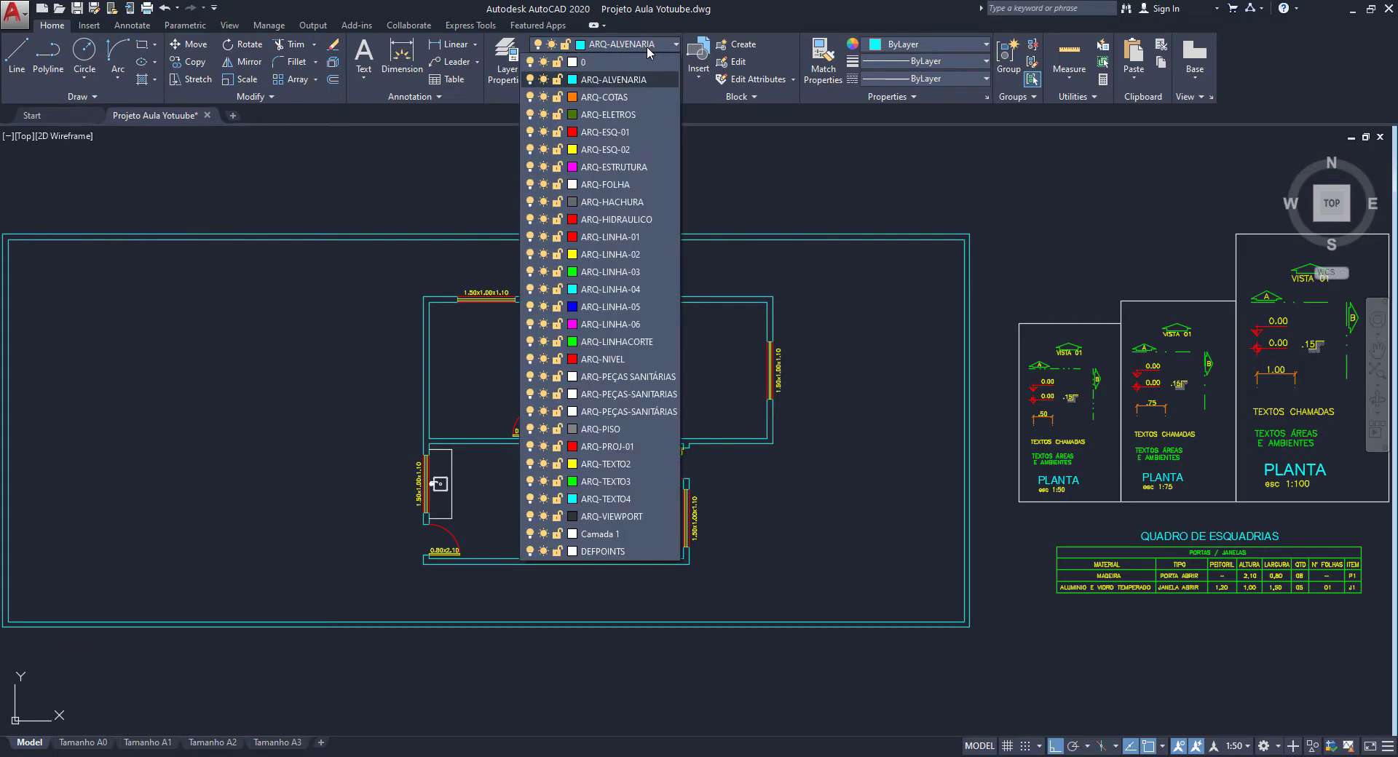
{"action": "left_click", "coordinate": [612, 96]}
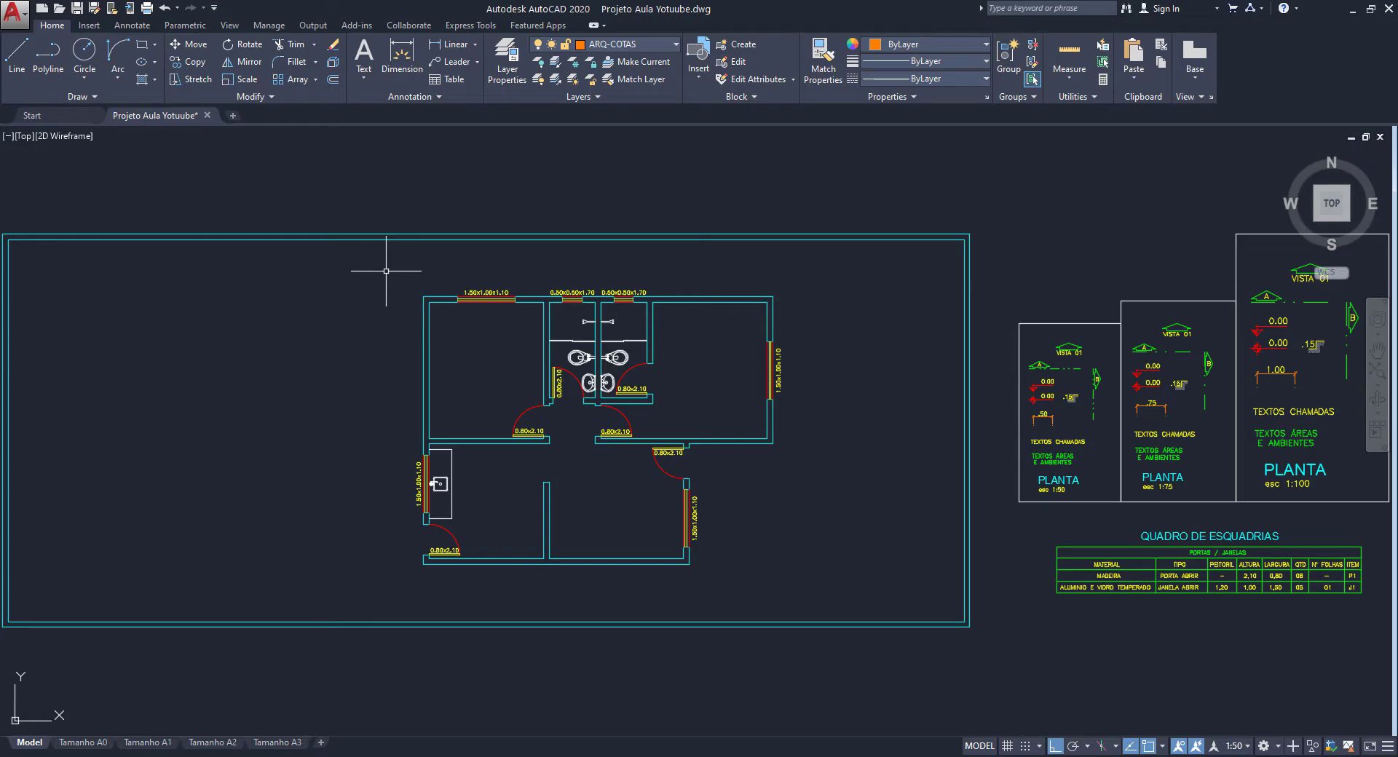
{"action": "left_click", "coordinate": [132, 25]}
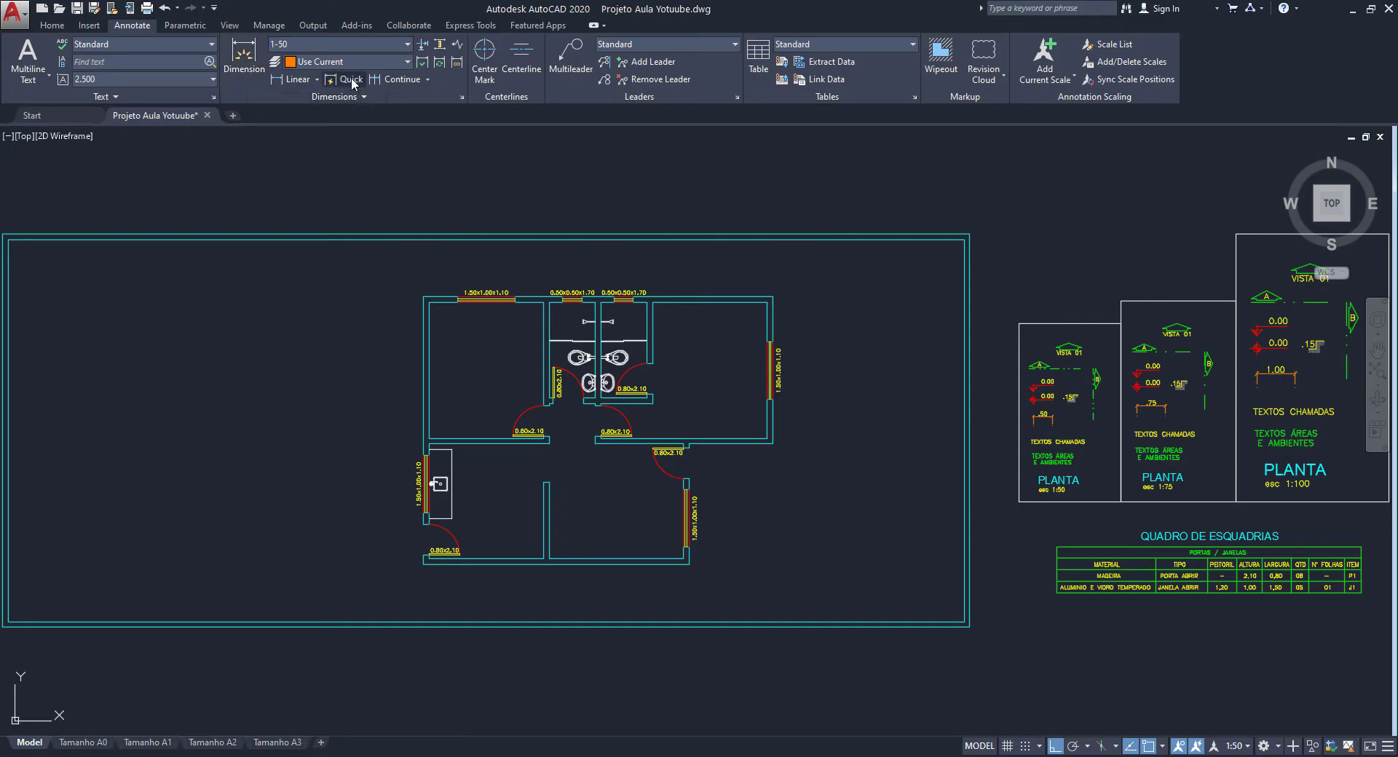
{"action": "left_click", "coordinate": [324, 48]}
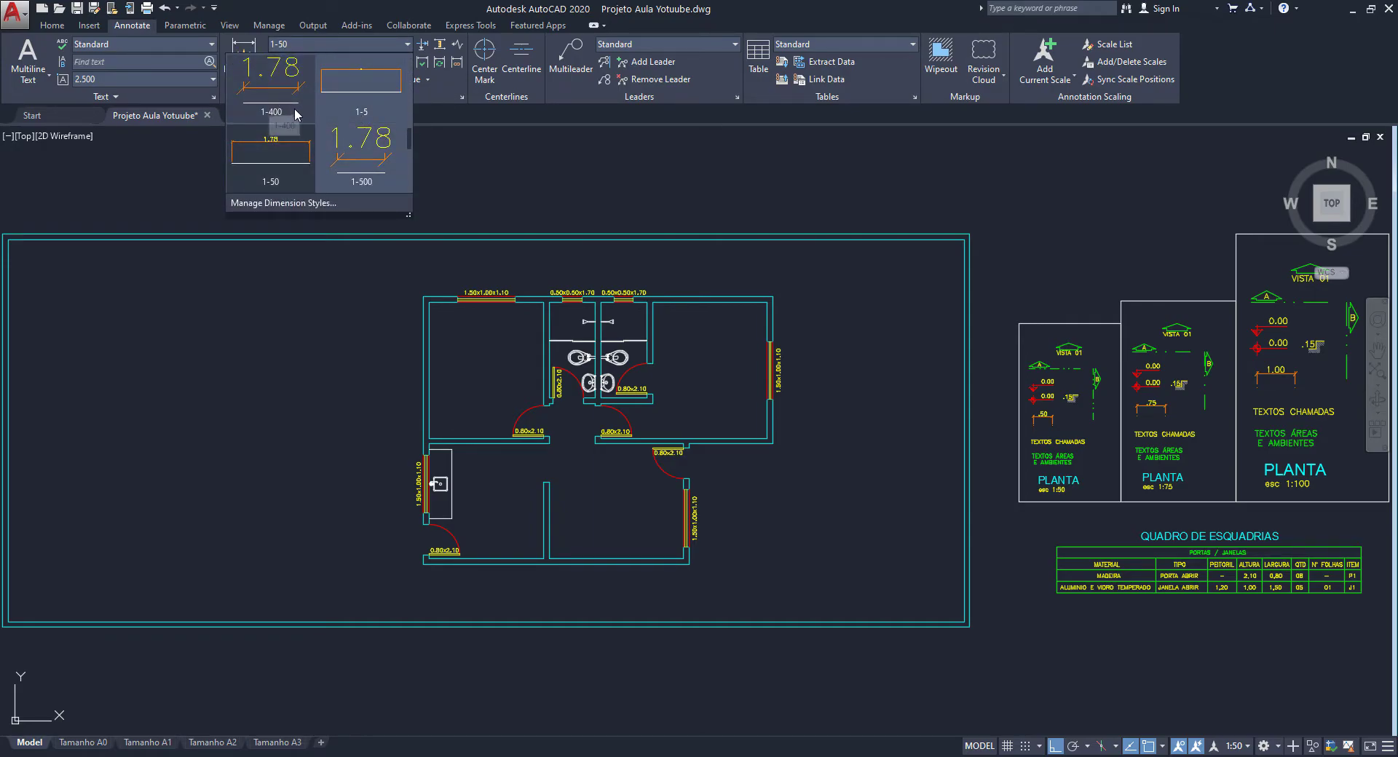
{"action": "scroll", "coordinate": [296, 114], "scroll_direction": "down", "scroll_amount": 1}
{"action": "scroll", "coordinate": [306, 113], "scroll_direction": "down", "scroll_amount": 1}
{"action": "scroll", "coordinate": [349, 110], "scroll_direction": "down", "scroll_amount": 1}
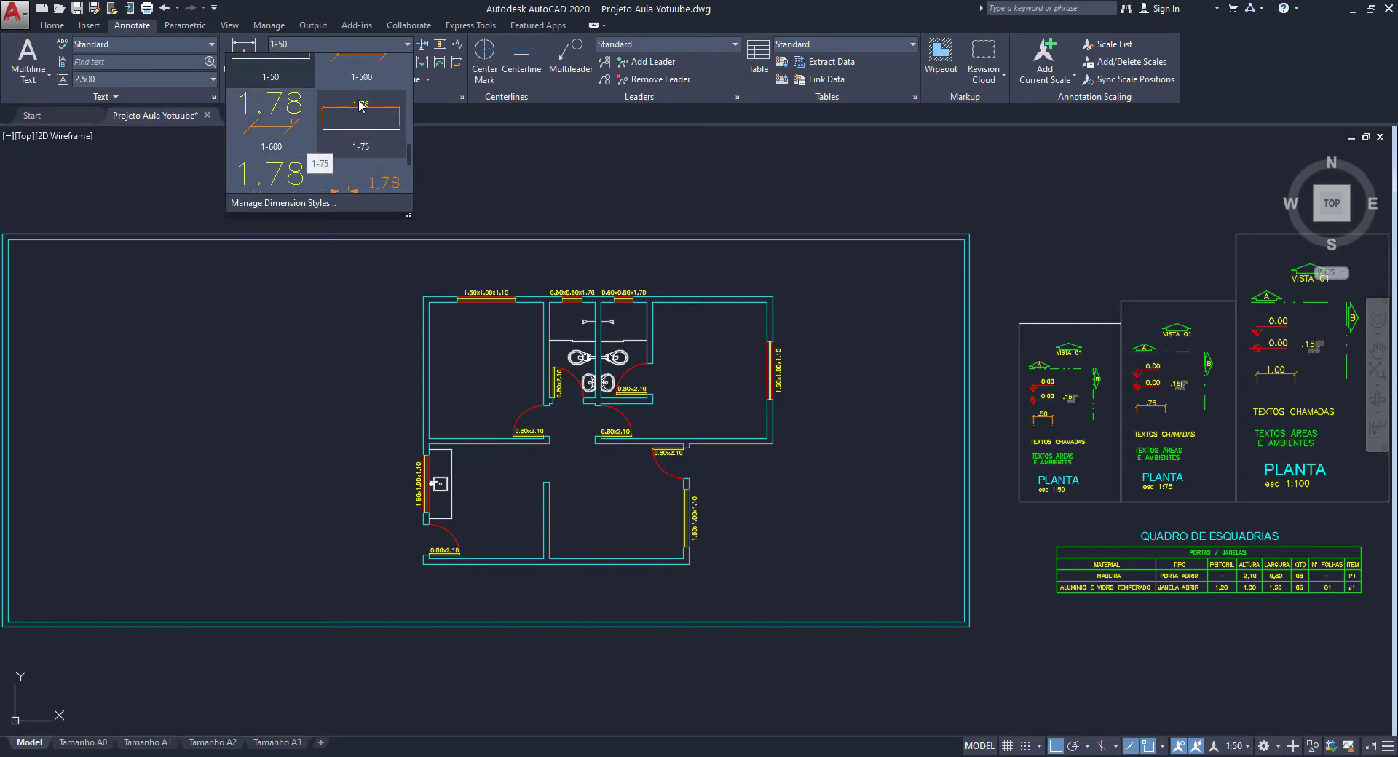
{"action": "scroll", "coordinate": [350, 109], "scroll_direction": "up", "scroll_amount": 1}
{"action": "scroll", "coordinate": [294, 139], "scroll_direction": "up", "scroll_amount": 1}
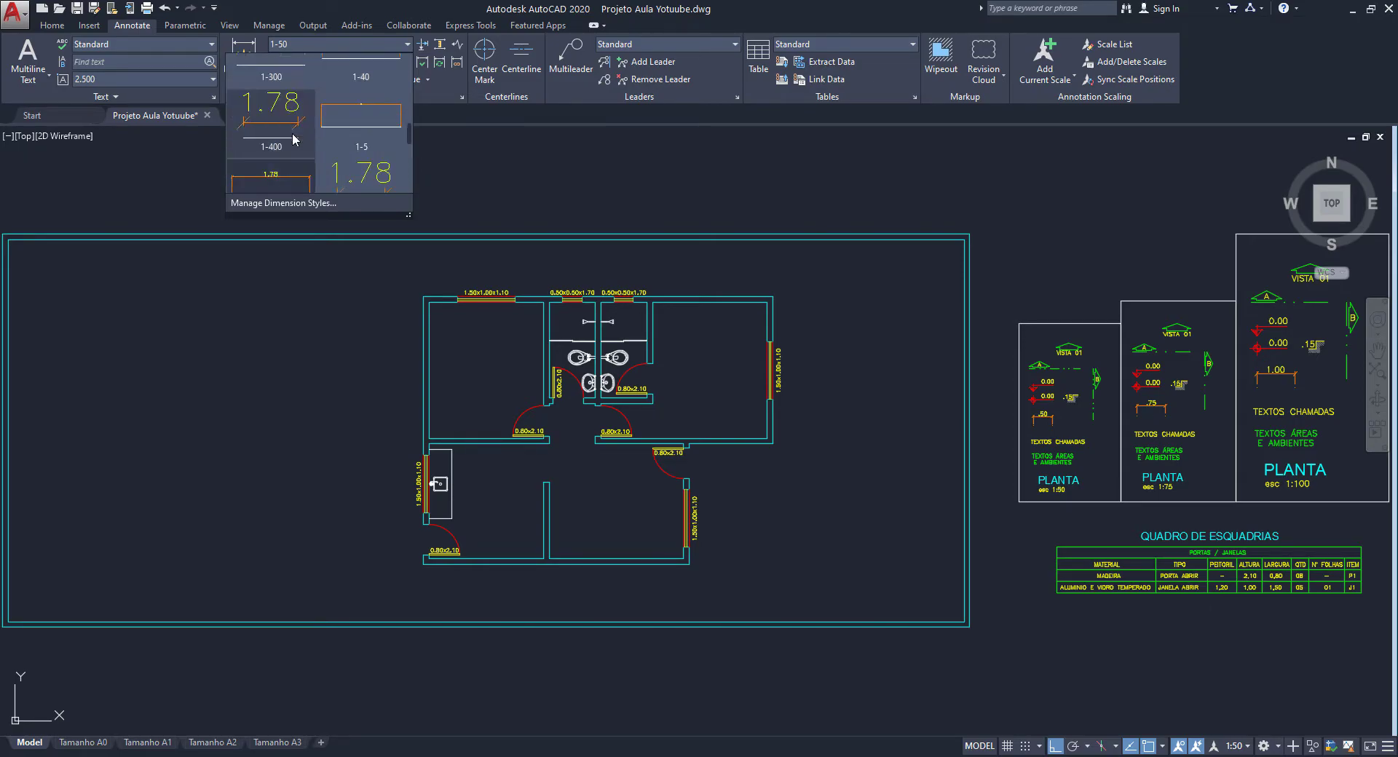
{"action": "scroll", "coordinate": [295, 139], "scroll_direction": "up", "scroll_amount": 1}
{"action": "scroll", "coordinate": [342, 118], "scroll_direction": "up", "scroll_amount": 1}
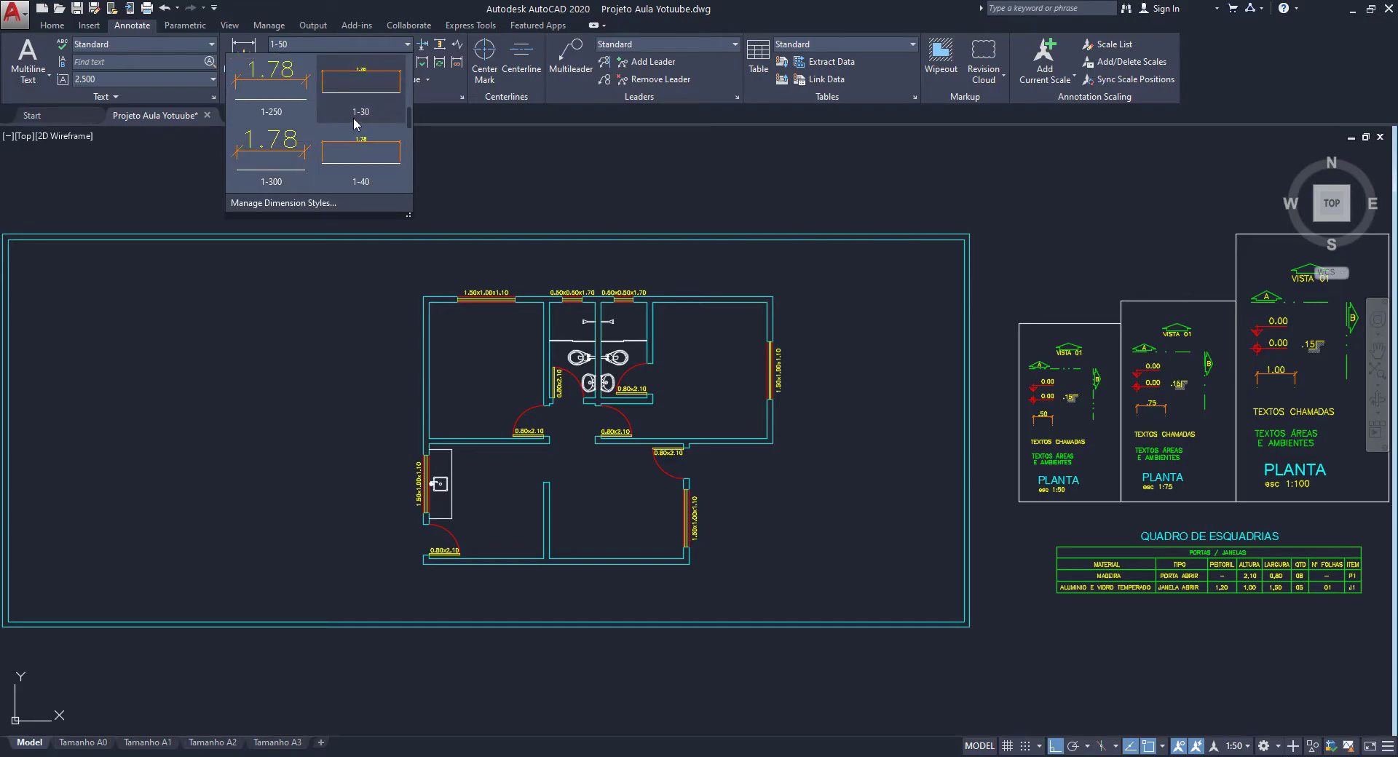
{"action": "scroll", "coordinate": [349, 124], "scroll_direction": "up", "scroll_amount": 1}
{"action": "scroll", "coordinate": [342, 135], "scroll_direction": "up", "scroll_amount": 1}
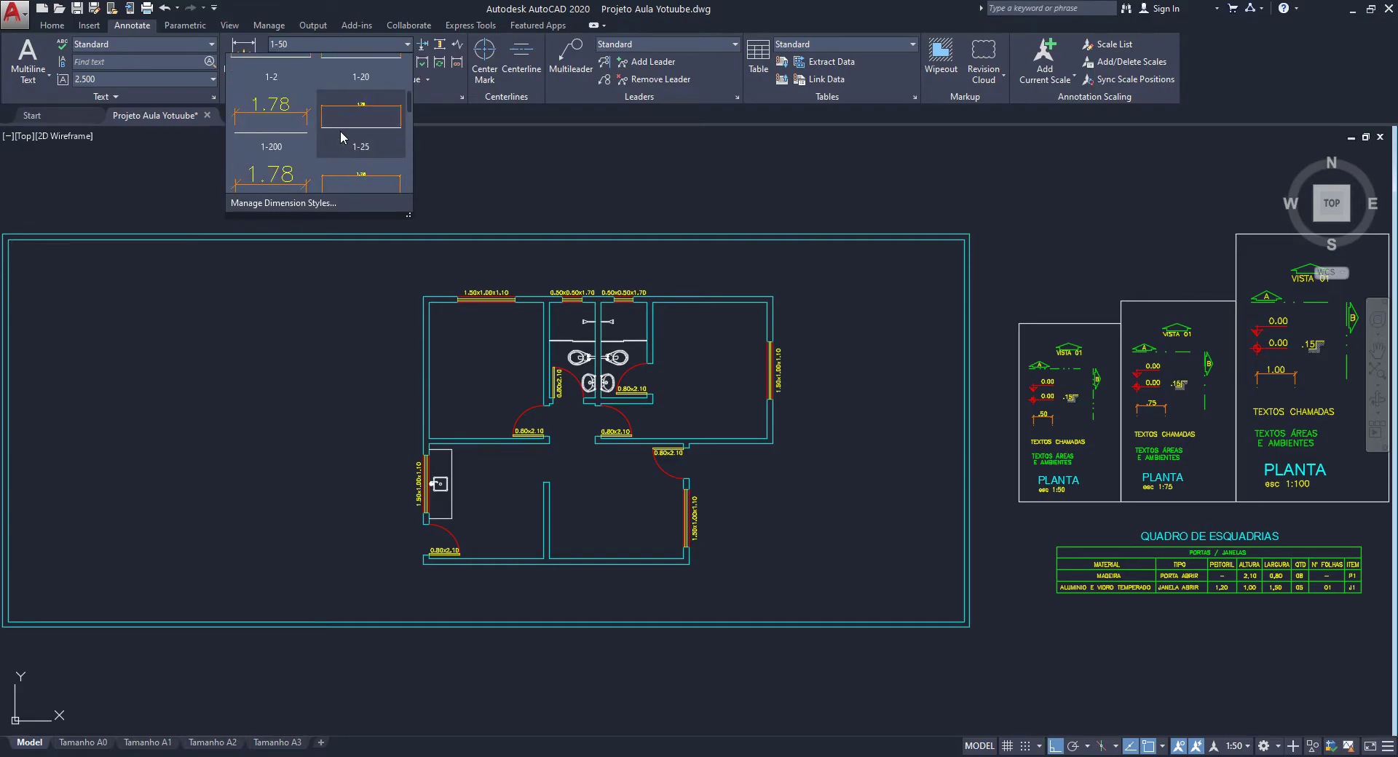
{"action": "scroll", "coordinate": [345, 150], "scroll_direction": "down", "scroll_amount": 1}
{"action": "scroll", "coordinate": [345, 150], "scroll_direction": "down", "scroll_amount": 2}
{"action": "scroll", "coordinate": [335, 150], "scroll_direction": "down", "scroll_amount": 1}
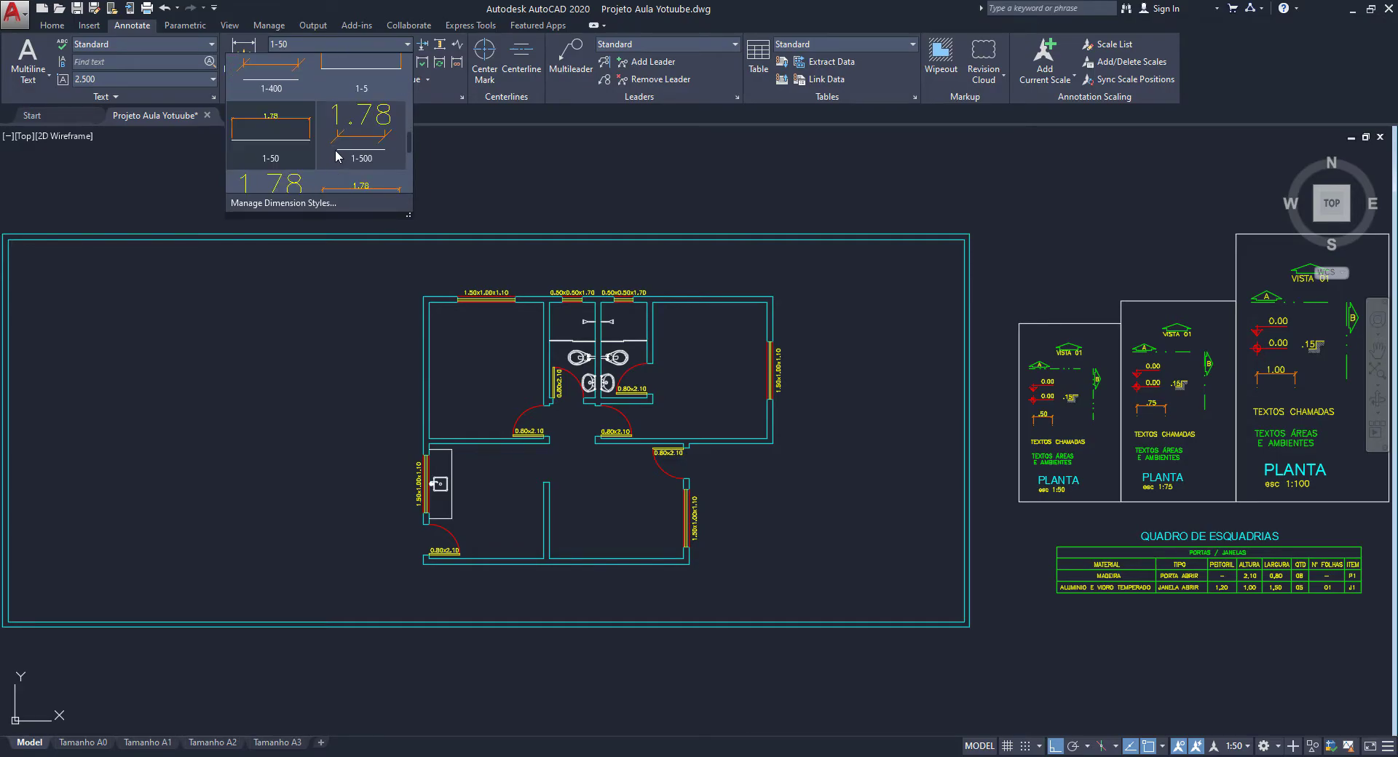
{"action": "scroll", "coordinate": [335, 150], "scroll_direction": "down", "scroll_amount": 2}
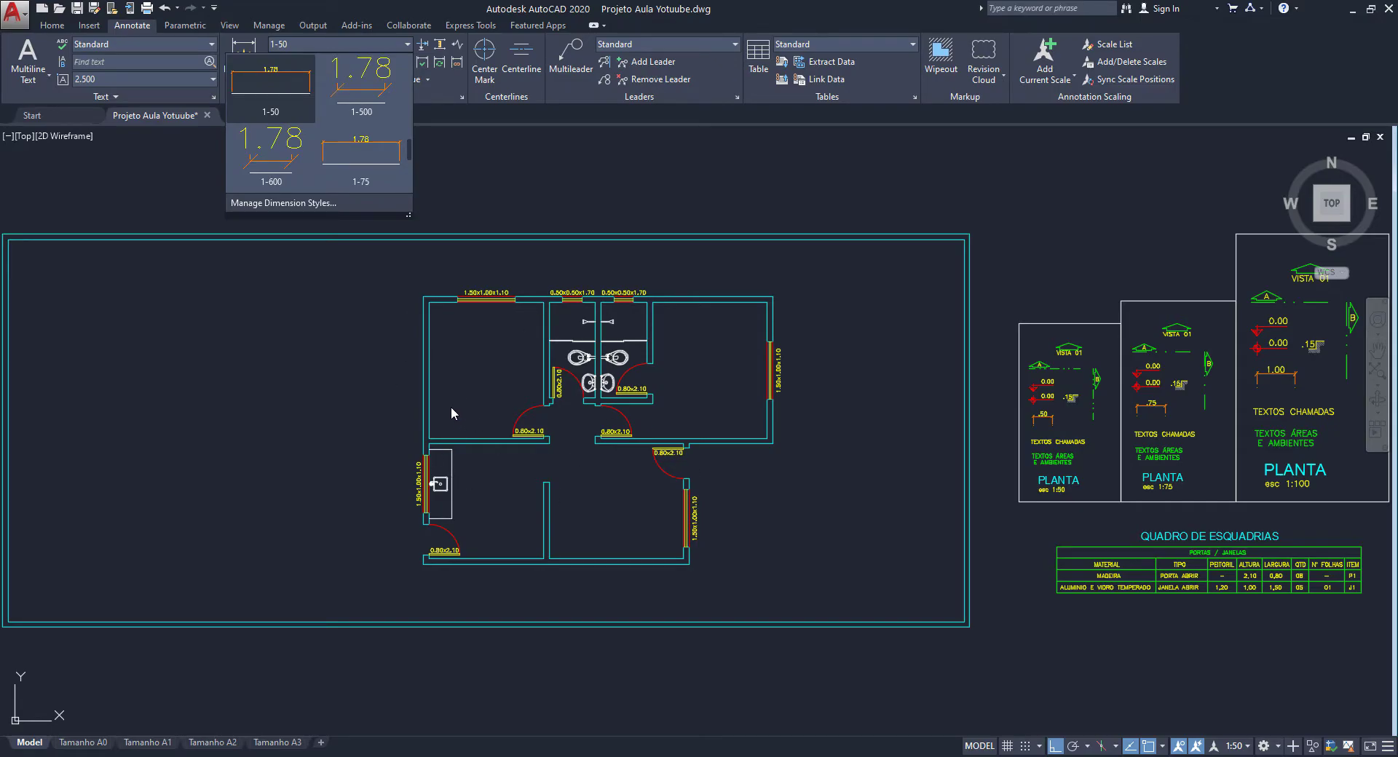
{"action": "left_click", "coordinate": [288, 96]}
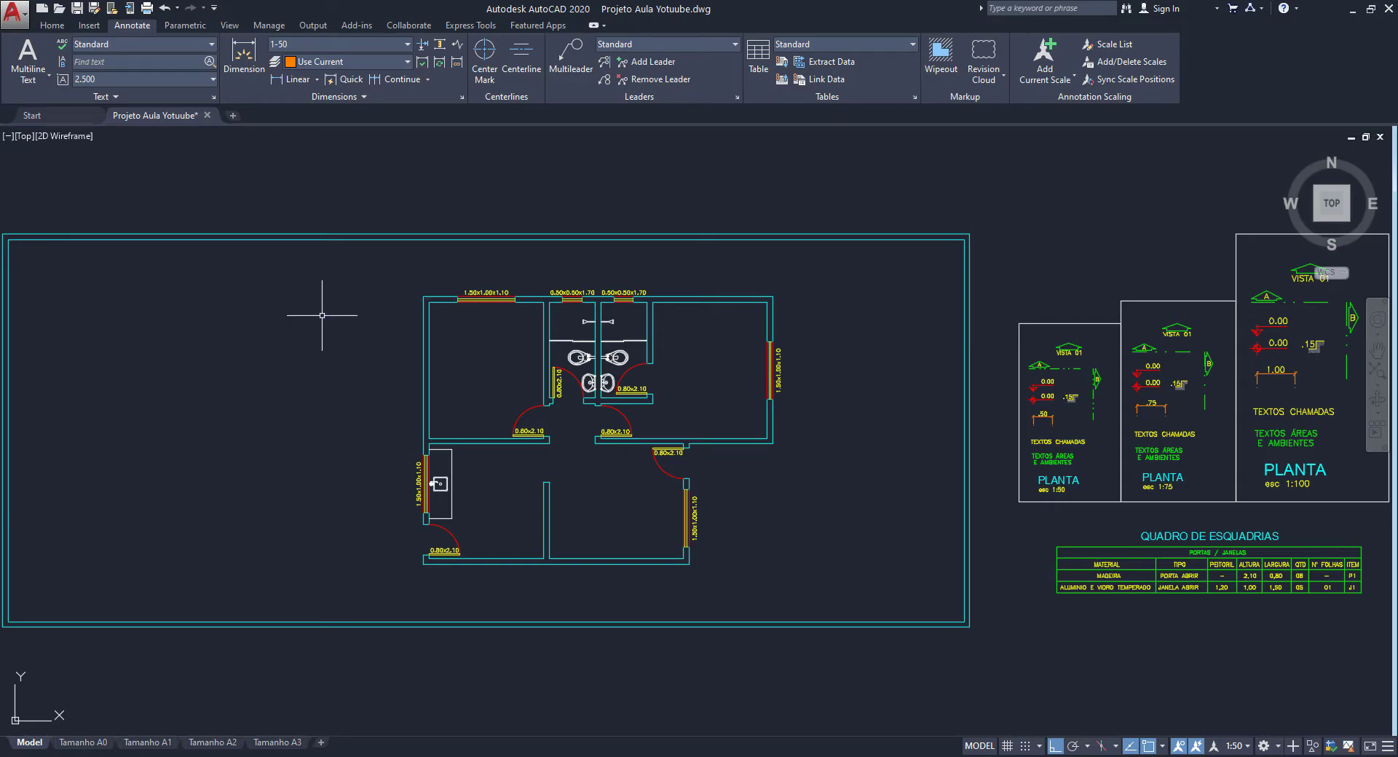
- Zoom into the top walls and start a linear dimension from the Home tab's dimension list
{"action": "scroll", "coordinate": [465, 270], "scroll_direction": "up", "scroll_amount": 4}
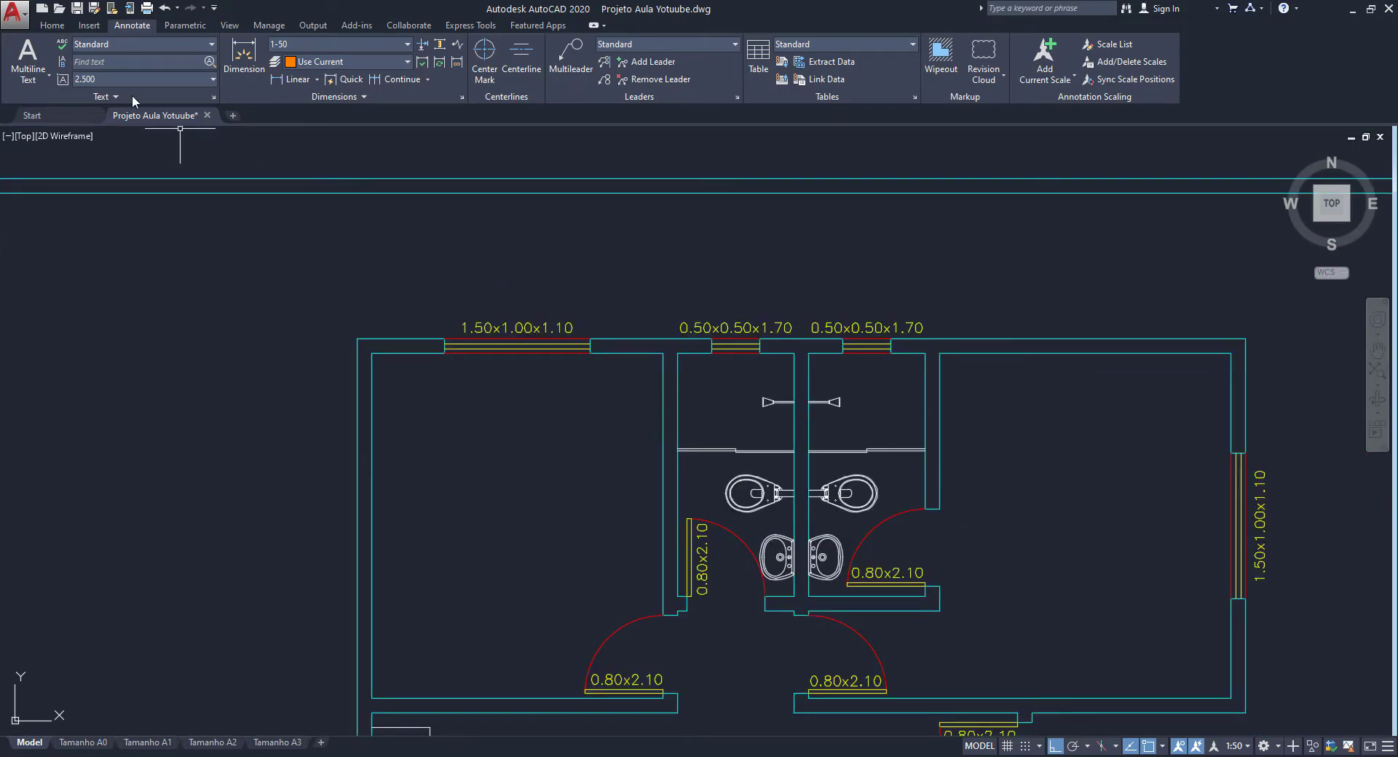
{"action": "left_click", "coordinate": [52, 25]}
{"action": "type", "text": "d"}
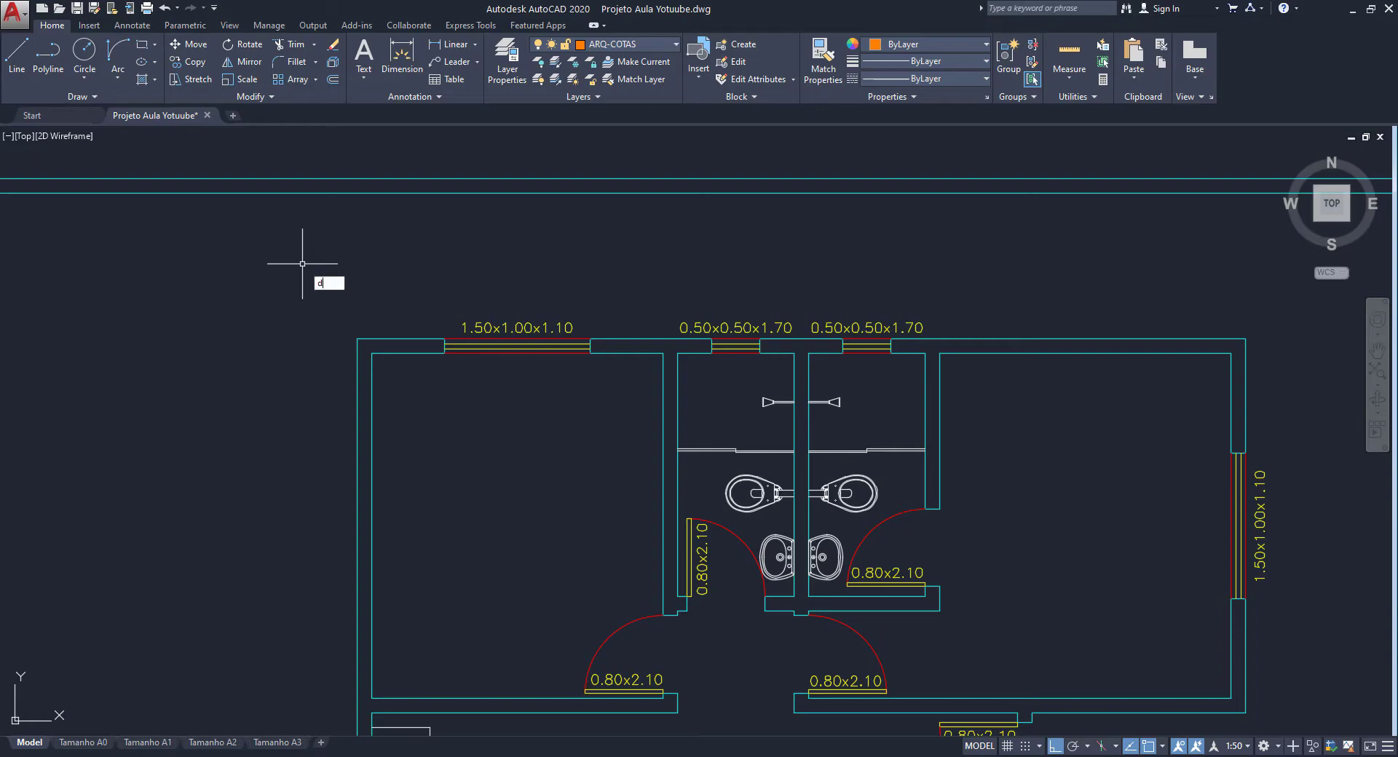
{"action": "type", "text": "li"}
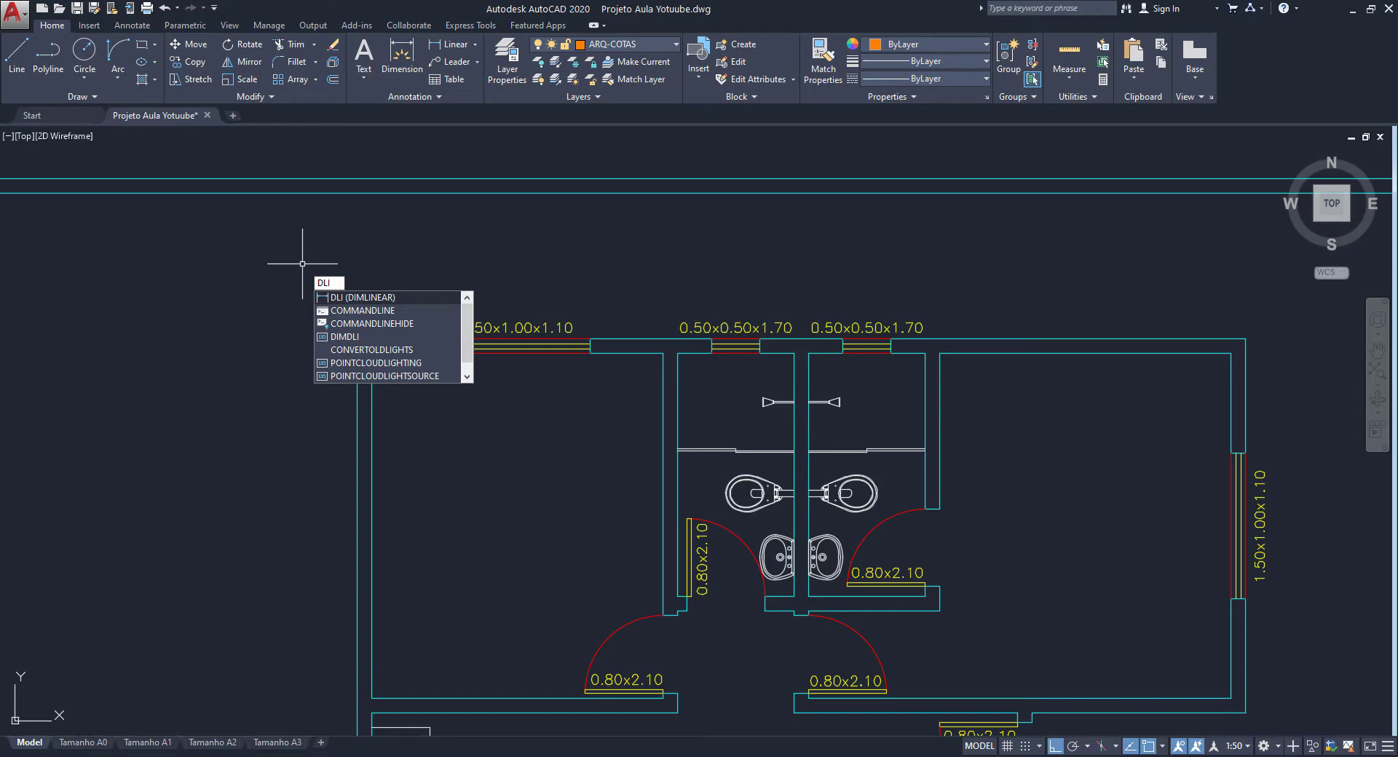
{"action": "key", "text": "Escape"}
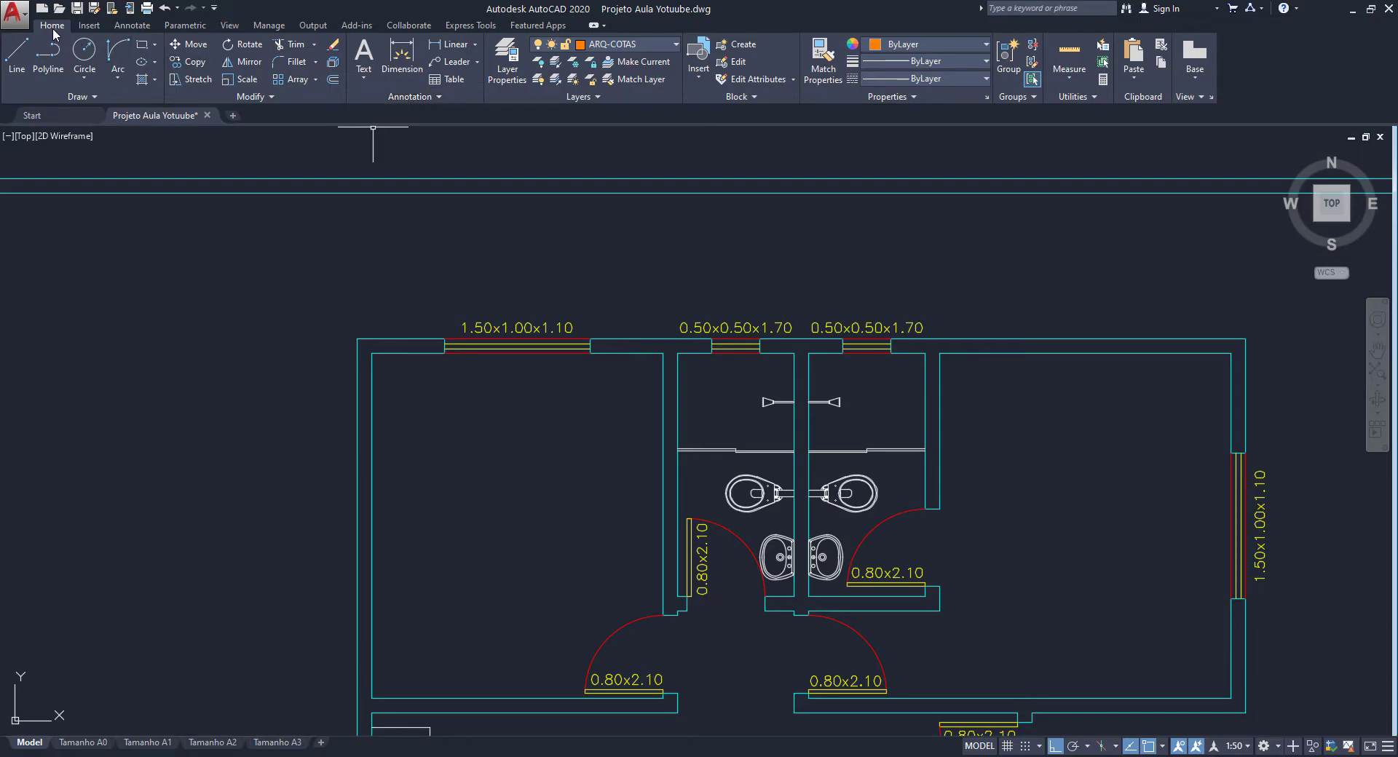
{"action": "left_click", "coordinate": [402, 63]}
{"action": "left_click", "coordinate": [475, 48]}
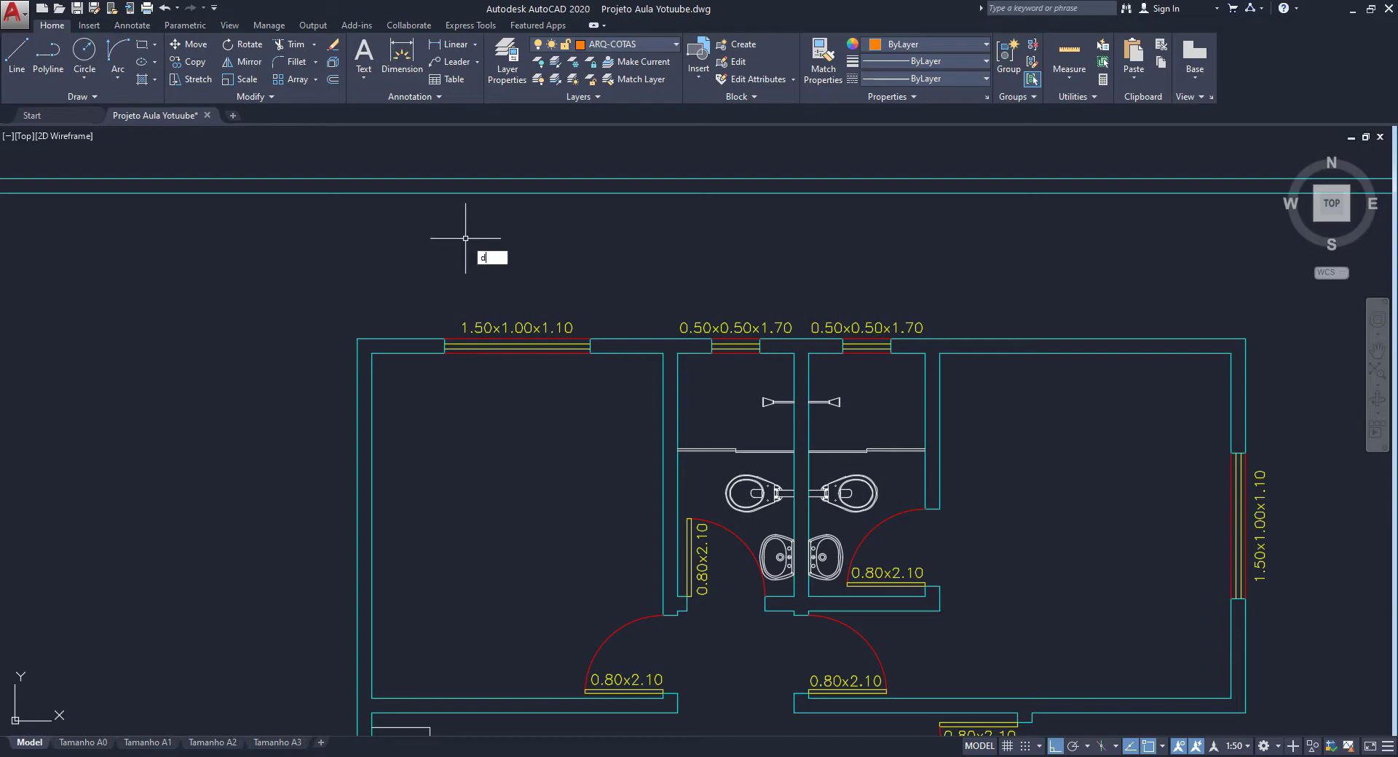
- Dimension the .15 top-left wall thickness above the plan
{"action": "type", "text": "li"}
{"action": "key", "text": "Return"}
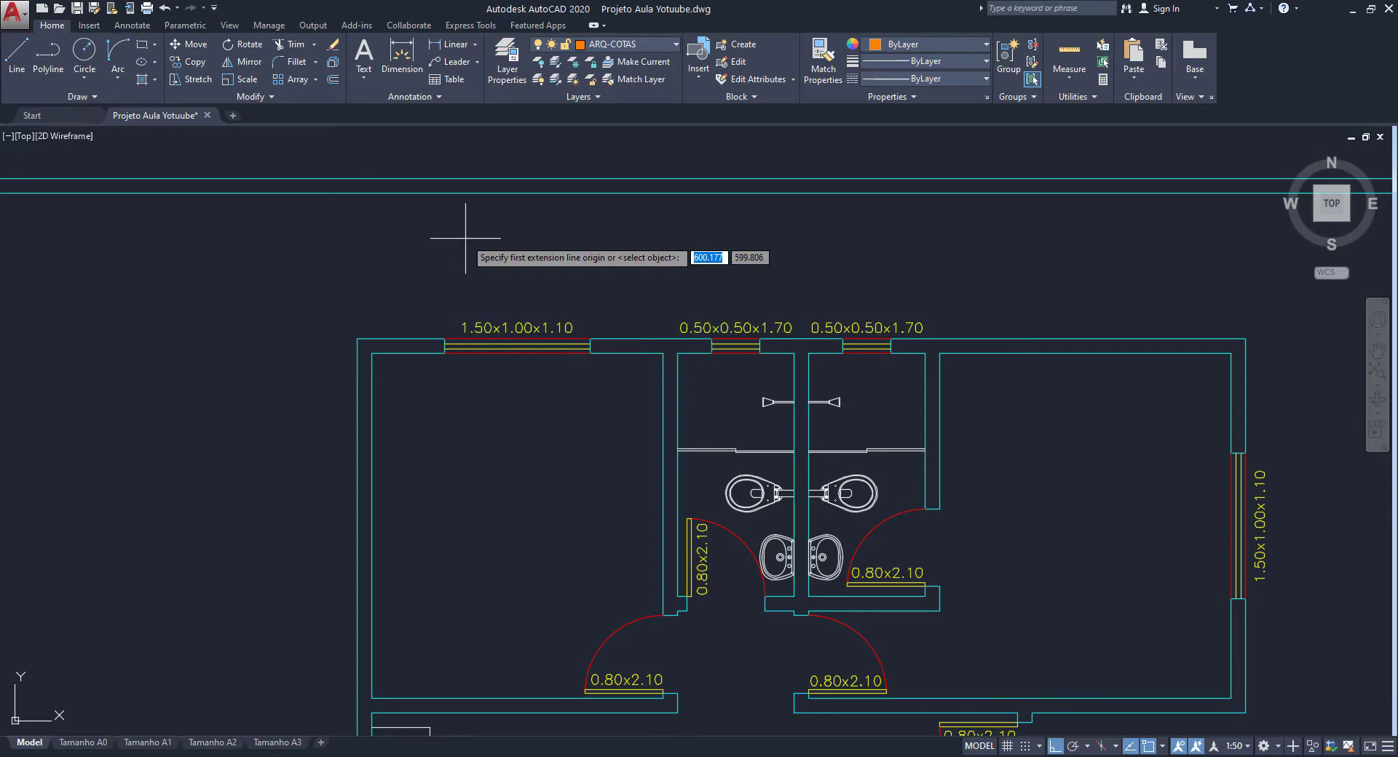
{"action": "scroll", "coordinate": [348, 337], "scroll_direction": "up", "scroll_amount": 2}
{"action": "left_click", "coordinate": [348, 339]}
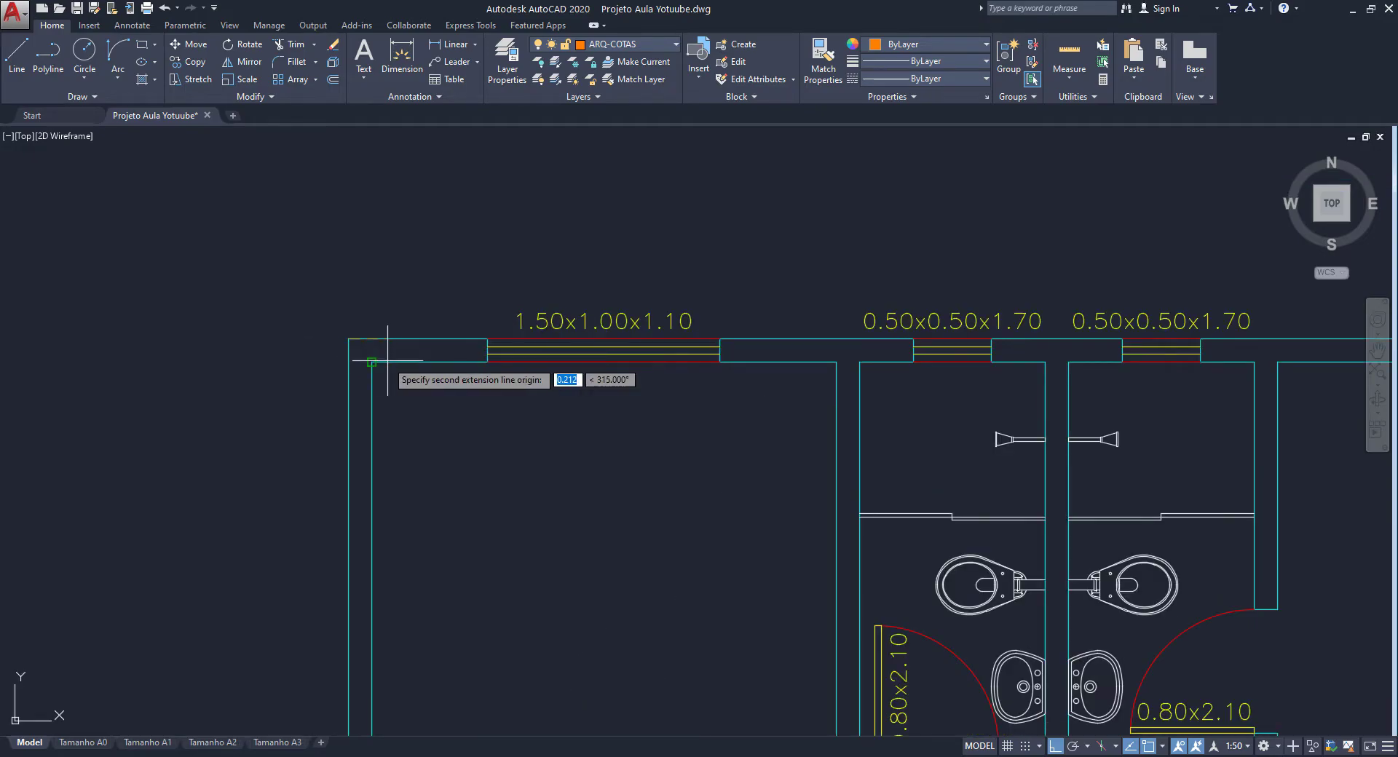
{"action": "left_click", "coordinate": [371, 361]}
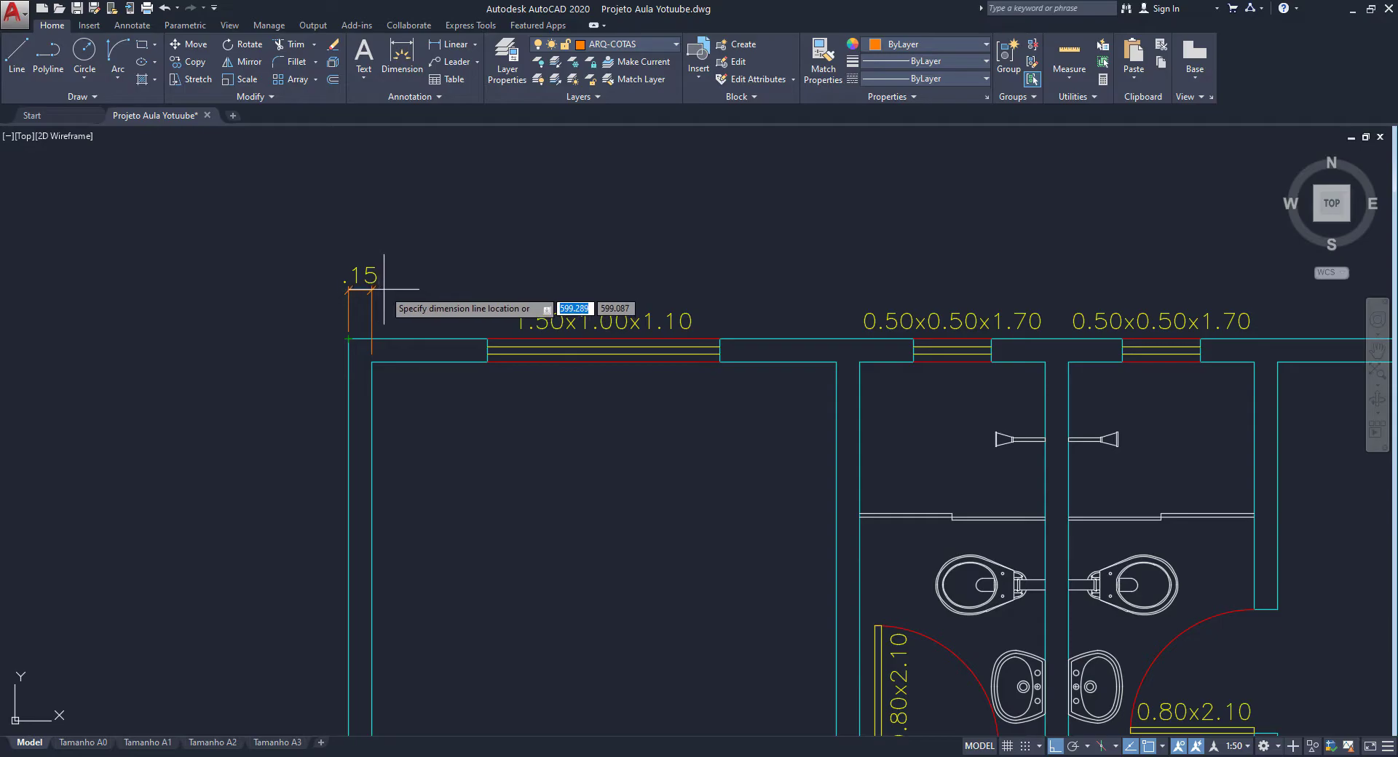
{"action": "left_click", "coordinate": [389, 289]}
{"action": "type", "text": "DCO"}
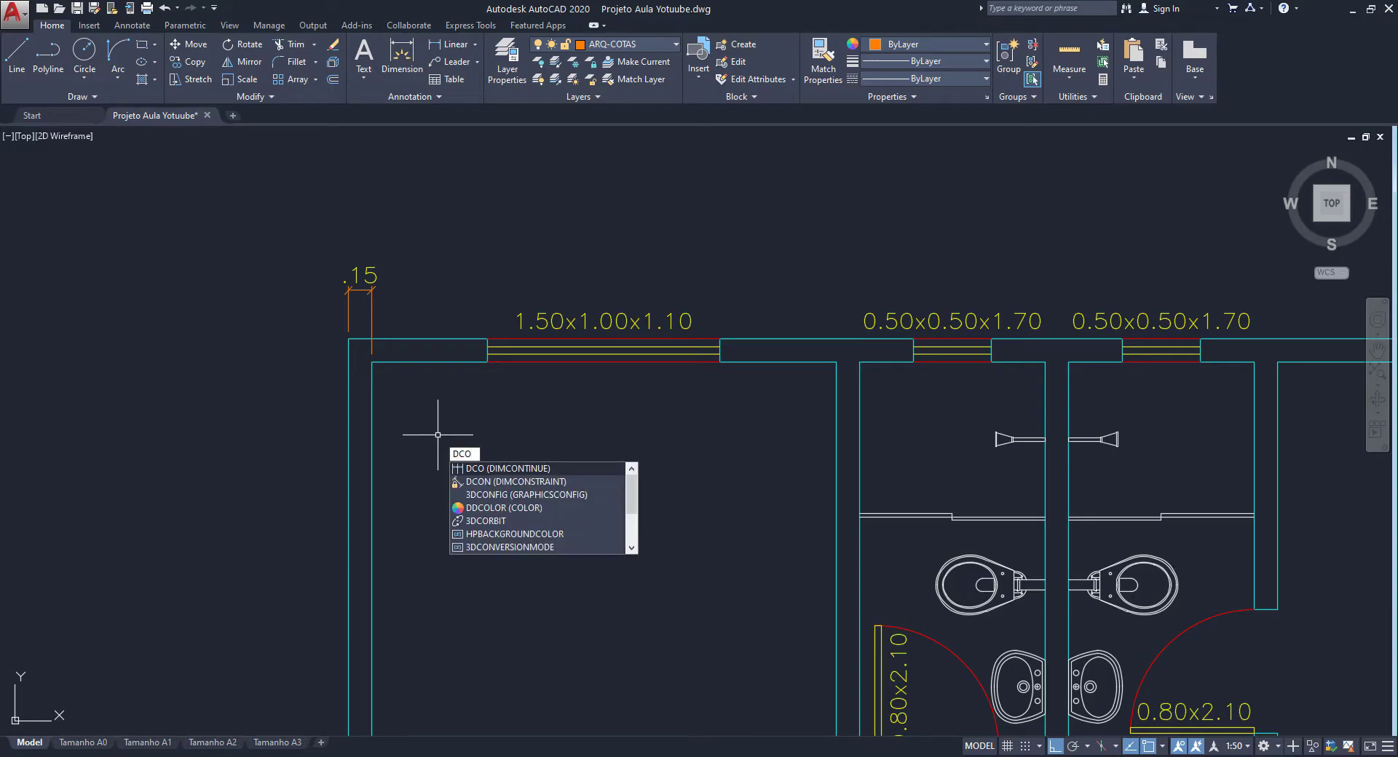
- Chain 3.00, .15, 1.20 and .15 dimensions along the top wall
{"action": "key", "text": "Return"}
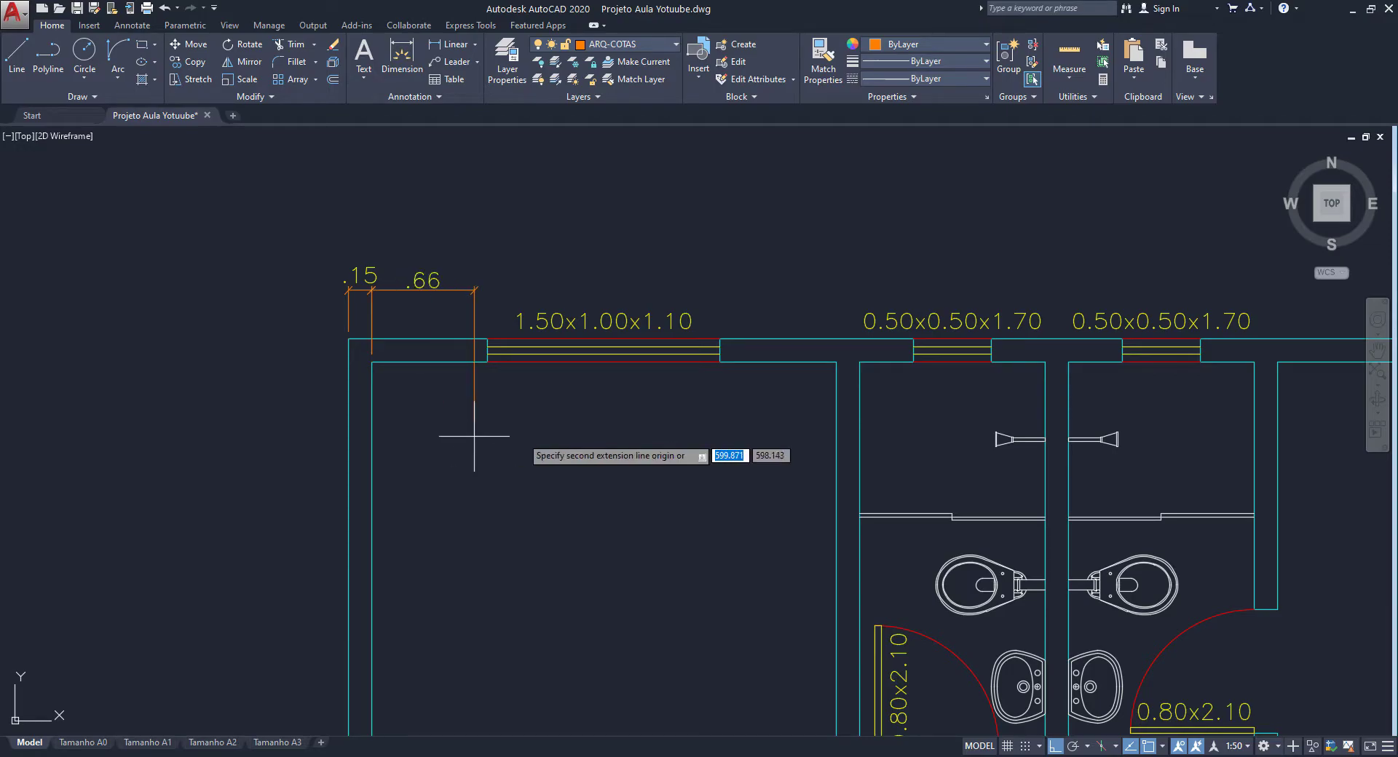
{"action": "left_click", "coordinate": [835, 362]}
{"action": "left_click", "coordinate": [859, 362]}
{"action": "middle_click_drag", "start_coordinate": [1044, 350], "coordinate": [672, 340]}
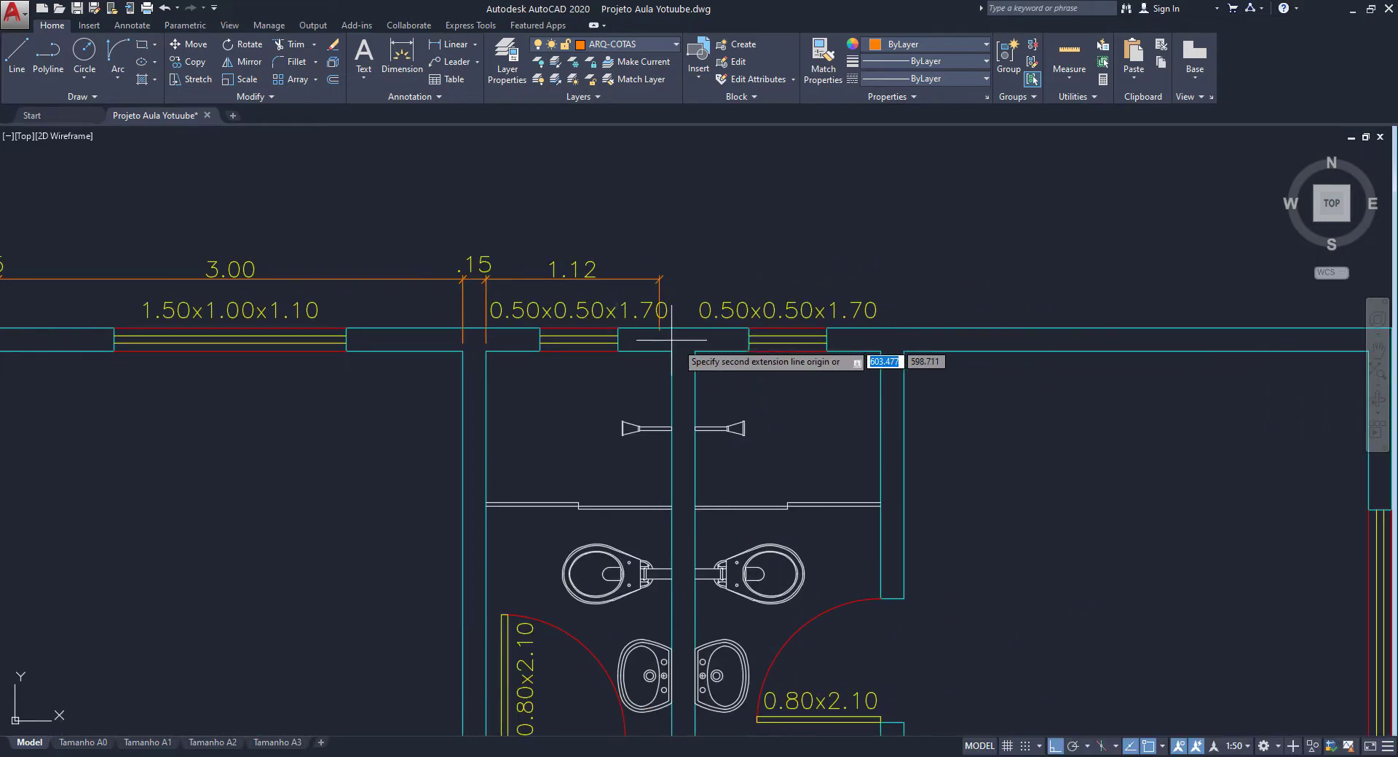
{"action": "left_click", "coordinate": [672, 351]}
{"action": "left_click", "coordinate": [694, 351]}
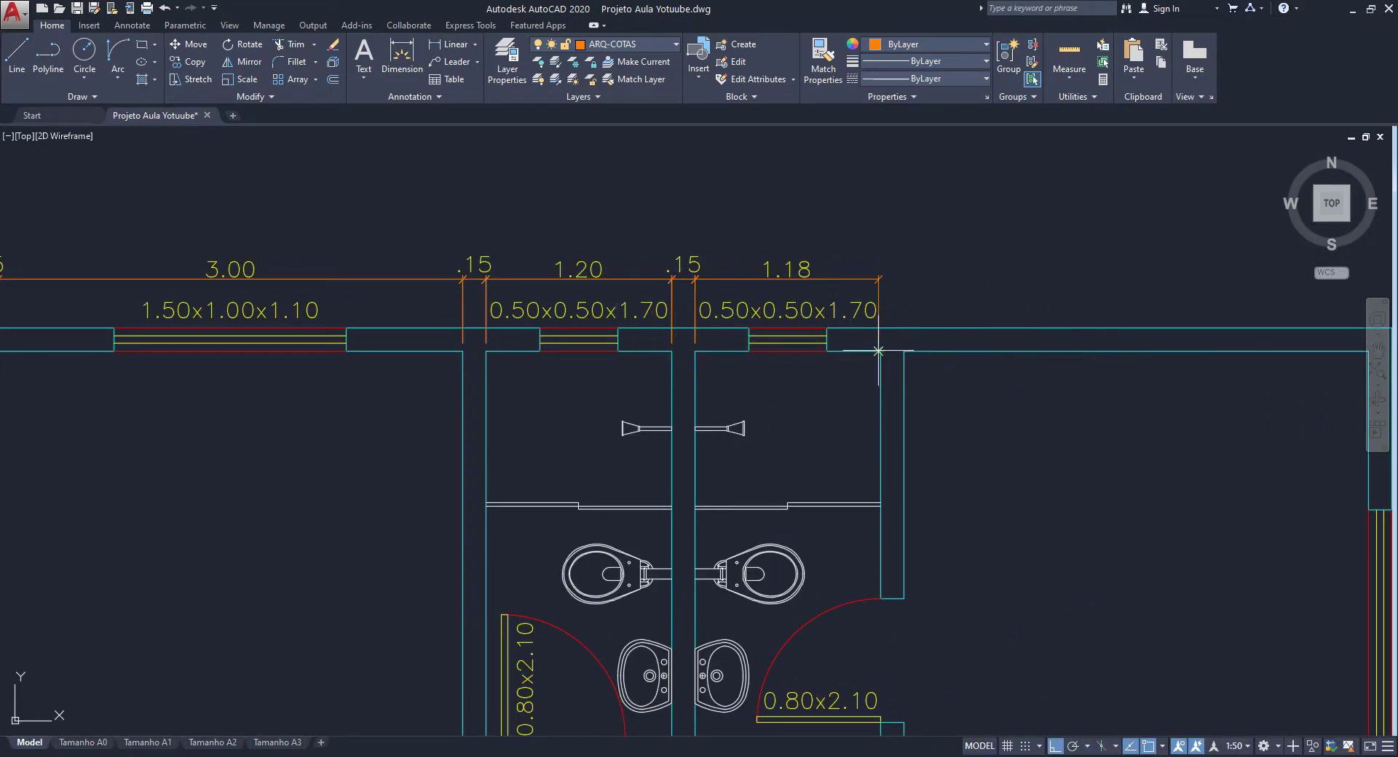
- Finish the top chain with 1.20, .15, 3.00 and a final .15 outer wall
{"action": "left_click", "coordinate": [880, 351]}
{"action": "left_click", "coordinate": [903, 351]}
{"action": "scroll", "coordinate": [921, 357], "scroll_direction": "down", "scroll_amount": 5}
{"action": "scroll", "coordinate": [728, 318], "scroll_direction": "up", "scroll_amount": 4}
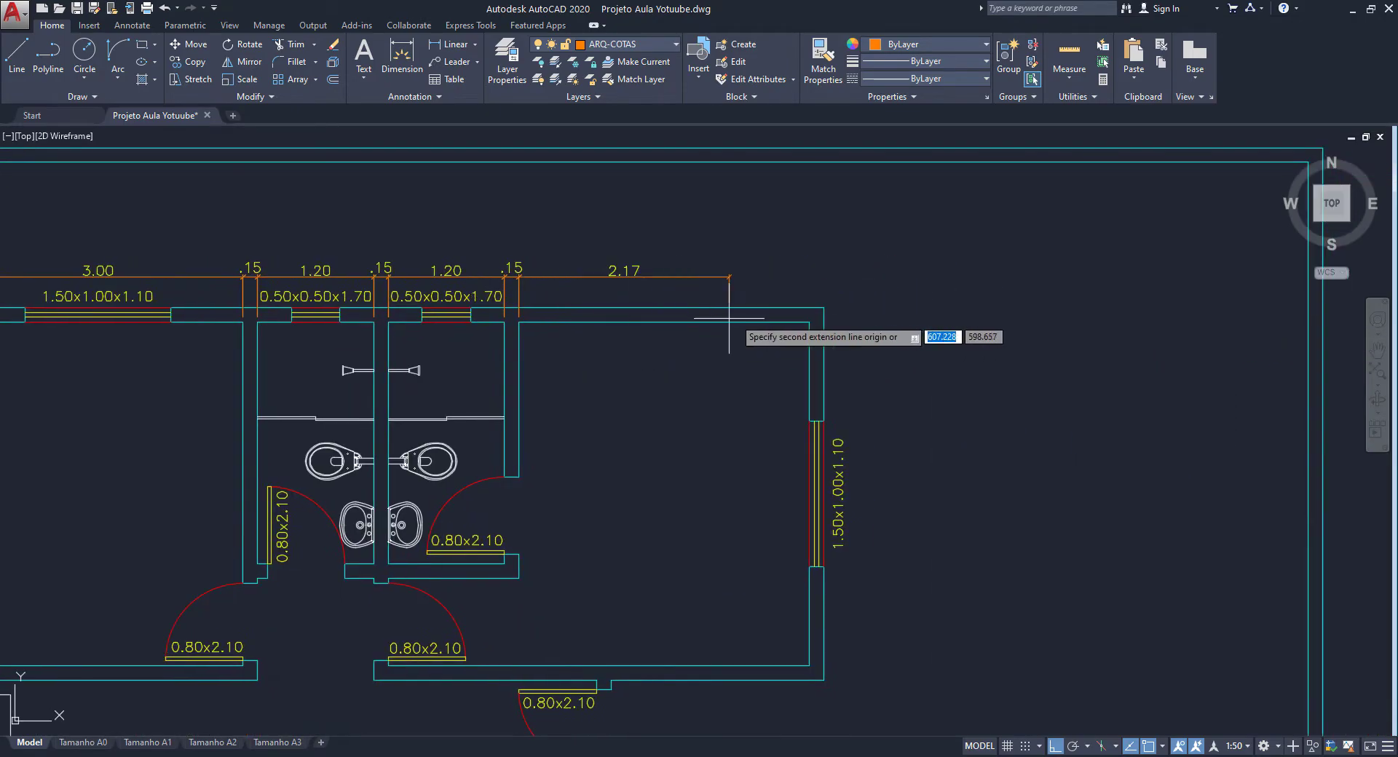
{"action": "left_click", "coordinate": [809, 322]}
{"action": "left_click", "coordinate": [823, 307]}
{"action": "key", "text": "Escape"}
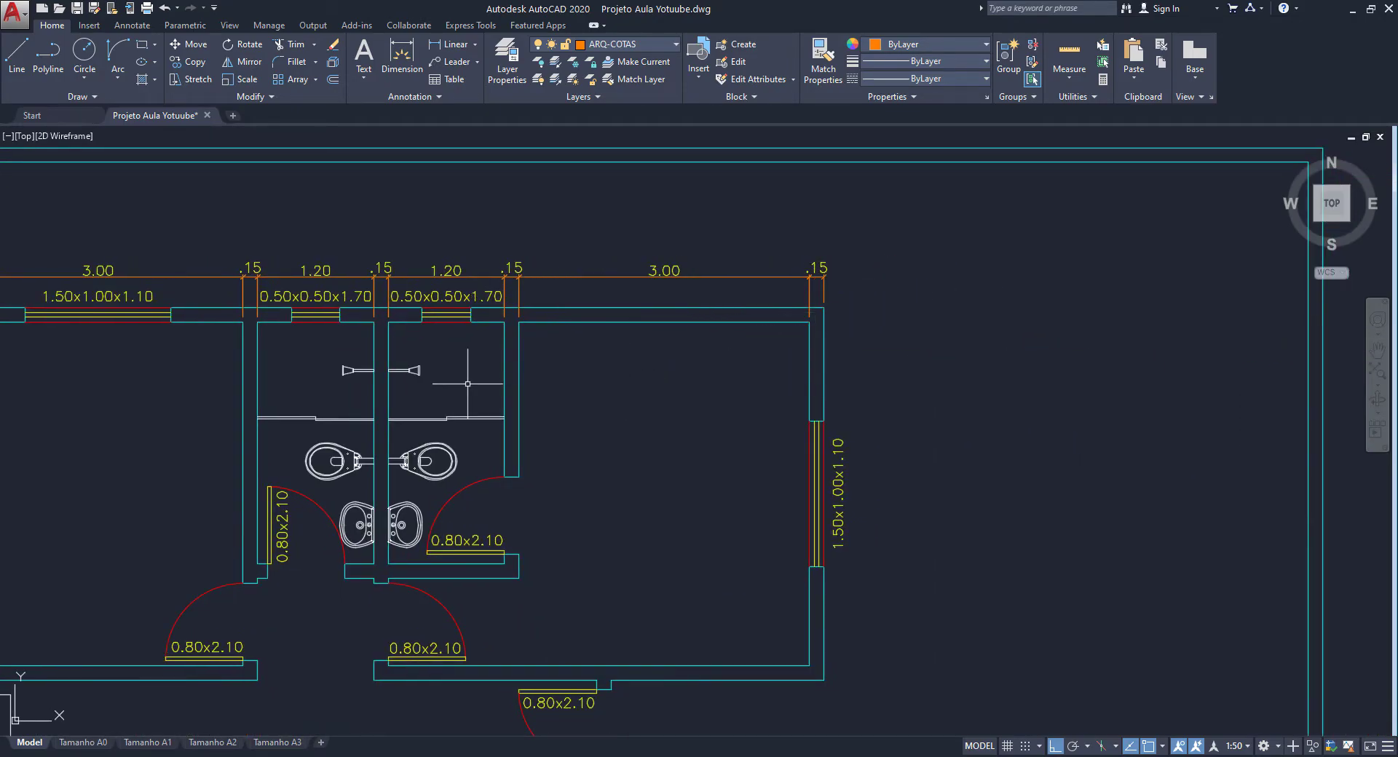
- Add an overall 9.15 width dimension between the outer top corners, above the chain
{"action": "middle_click_drag", "start_coordinate": [467, 384], "coordinate": [740, 398]}
{"action": "type", "text": "DLI"}
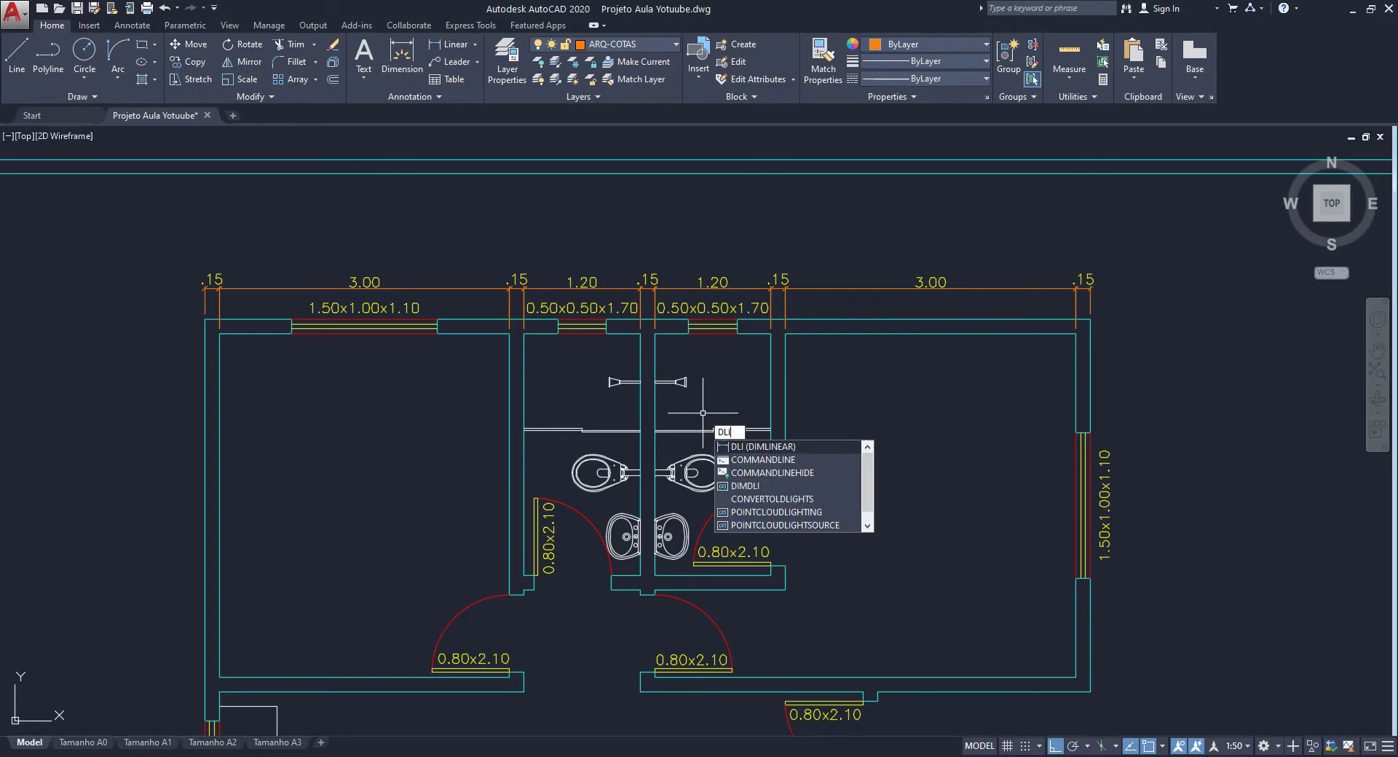
{"action": "key", "text": "Return"}
{"action": "left_click", "coordinate": [204, 319]}
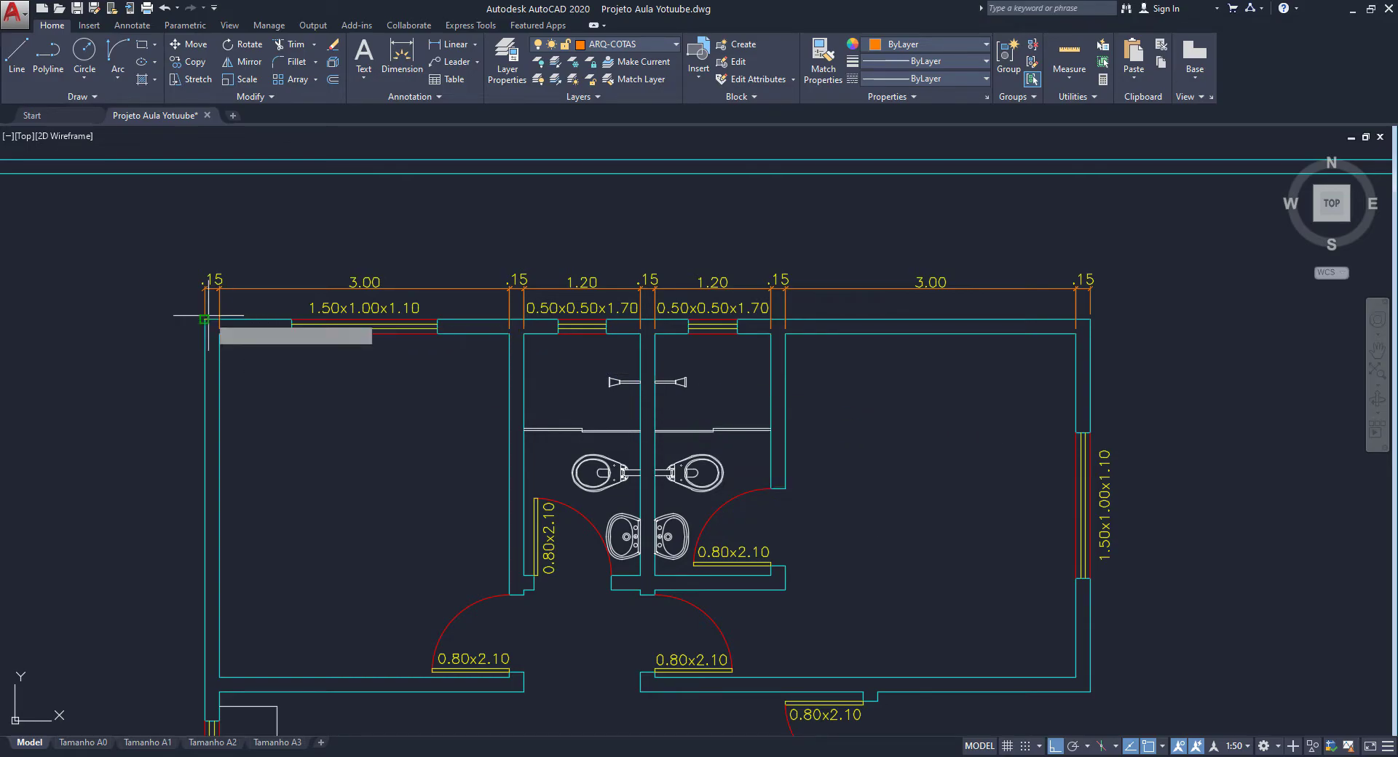
{"action": "left_click", "coordinate": [1090, 319]}
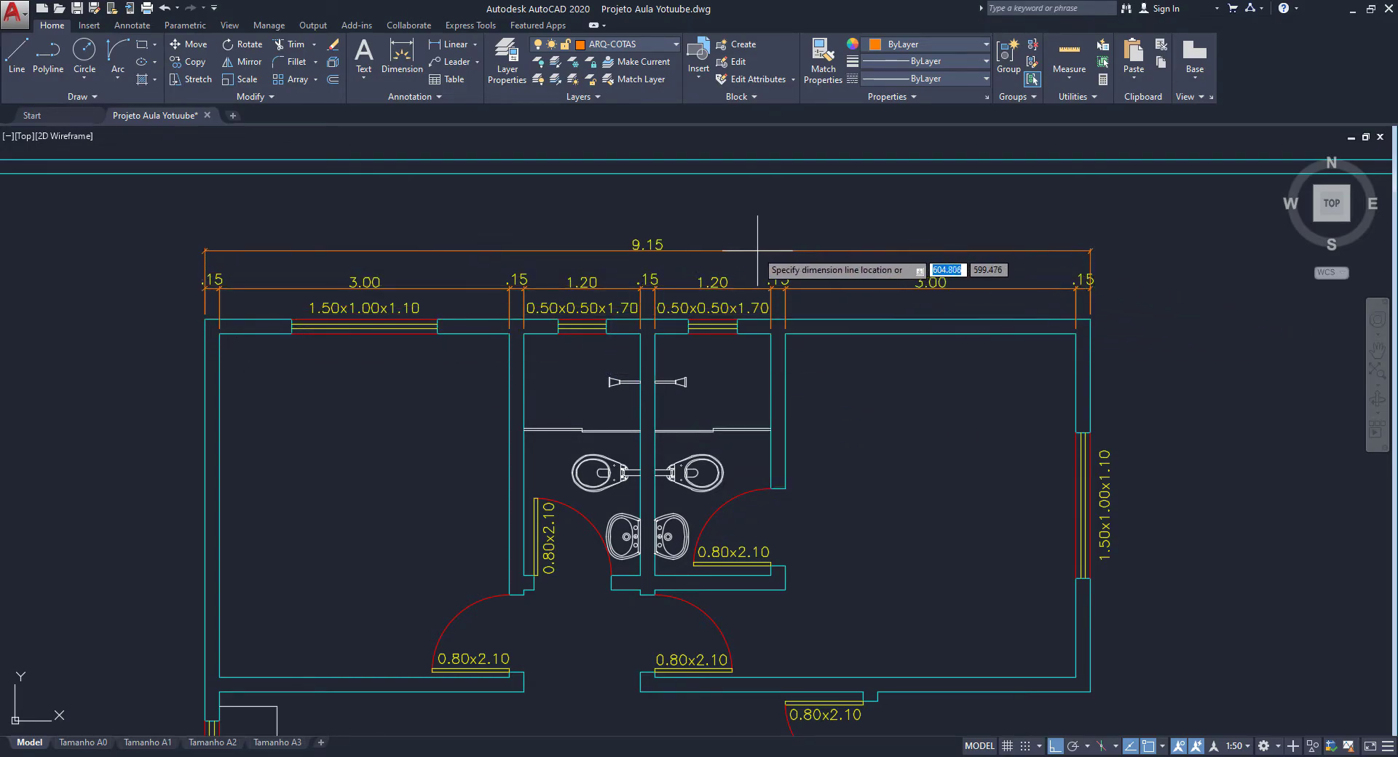
{"action": "left_click", "coordinate": [728, 257]}
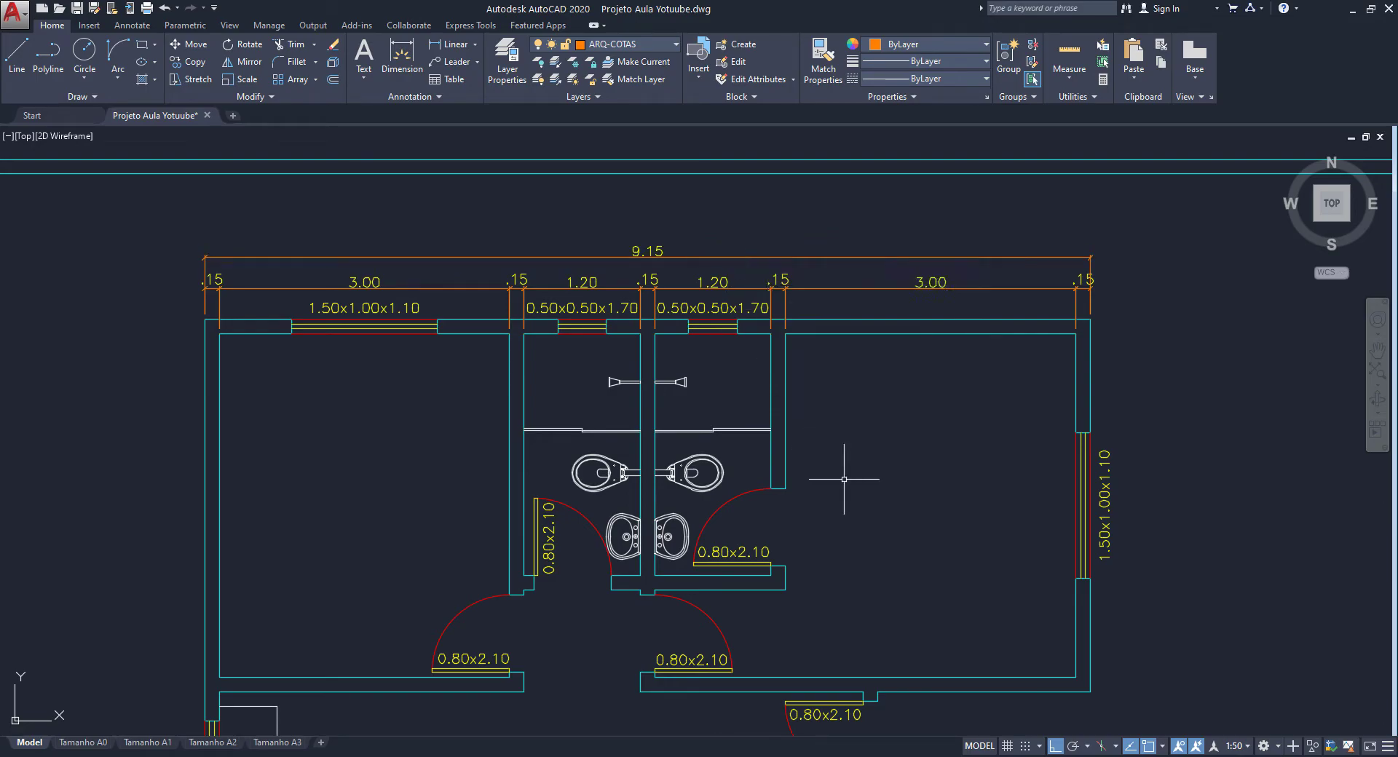
{"action": "type", "text": "dli"}
{"action": "key", "text": "Return"}
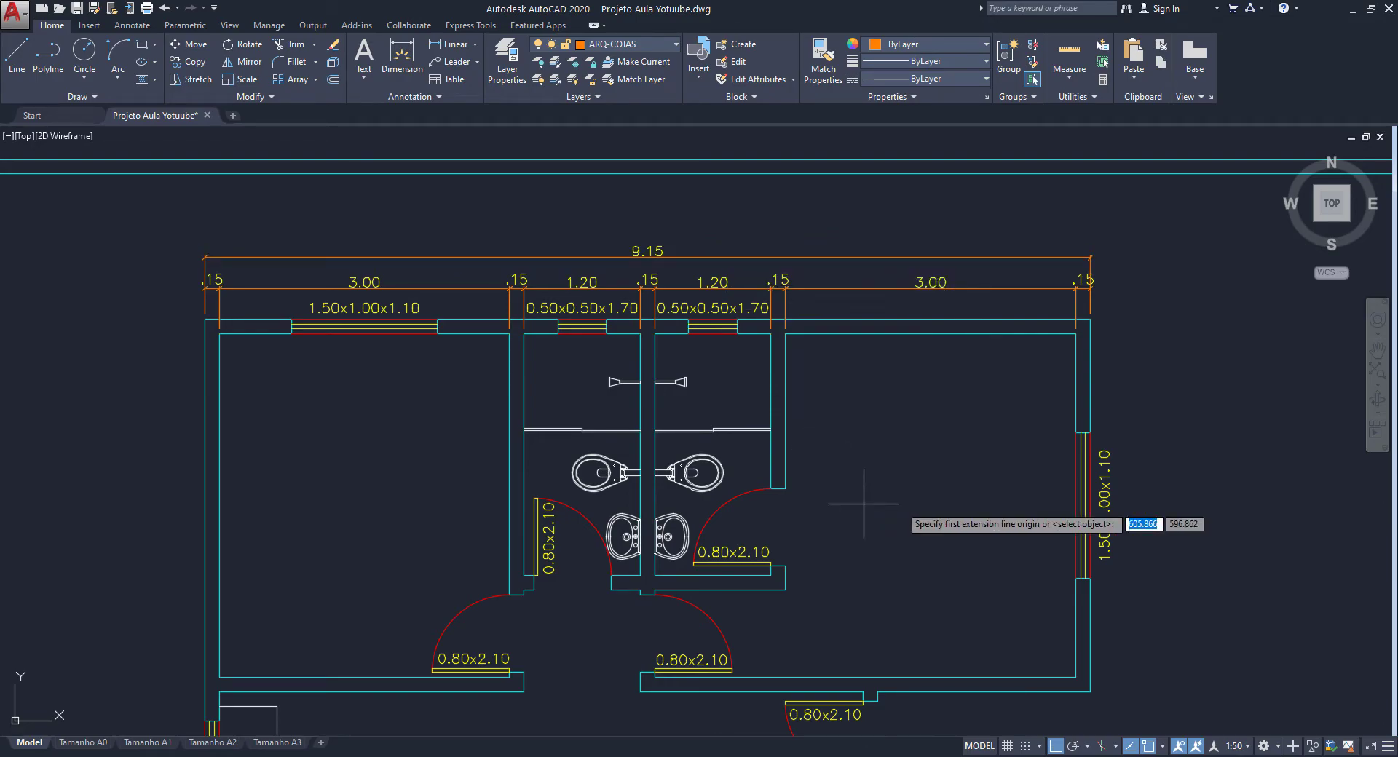
- Dimension the .15 top-left wall thickness on the left side of the plan
{"action": "middle_click_drag", "start_coordinate": [927, 490], "coordinate": [1149, 372]}
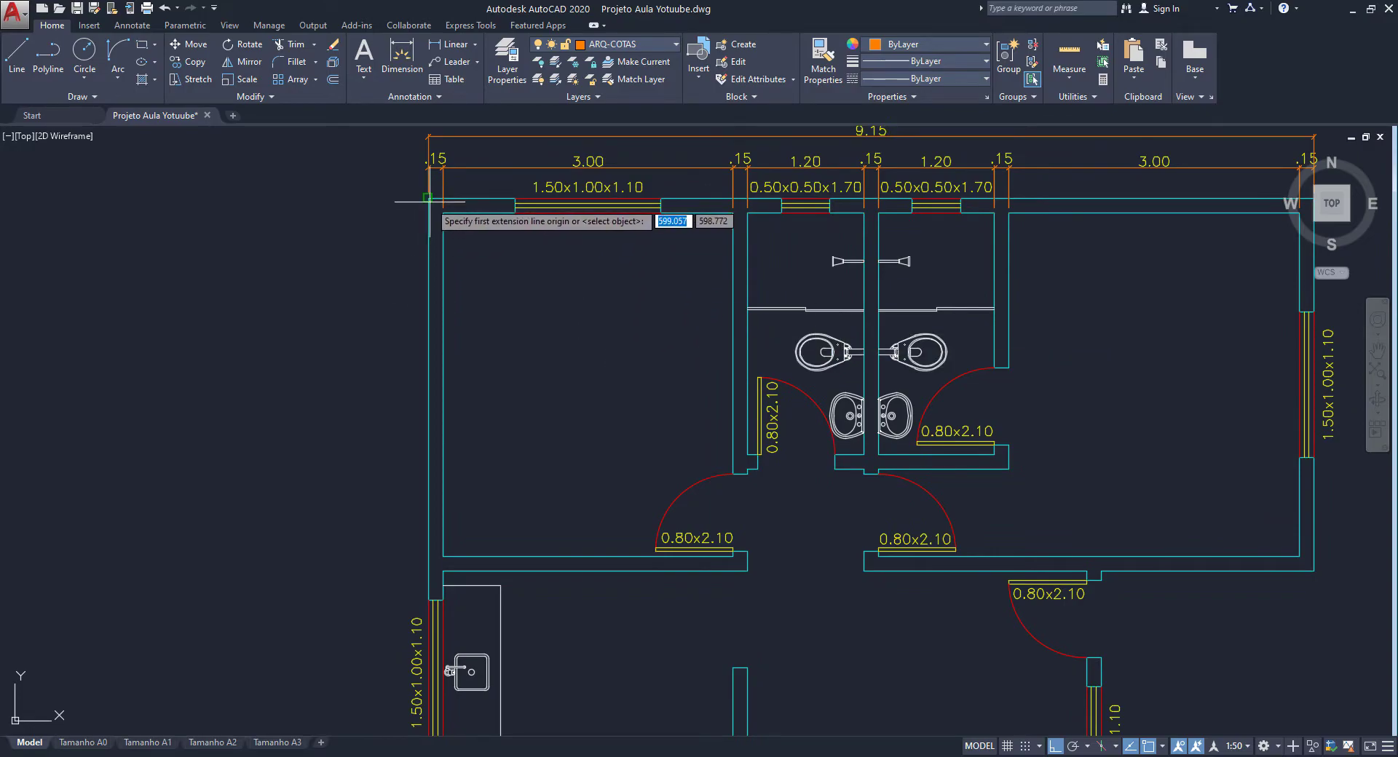
{"action": "left_click", "coordinate": [428, 198]}
{"action": "left_click", "coordinate": [442, 212]}
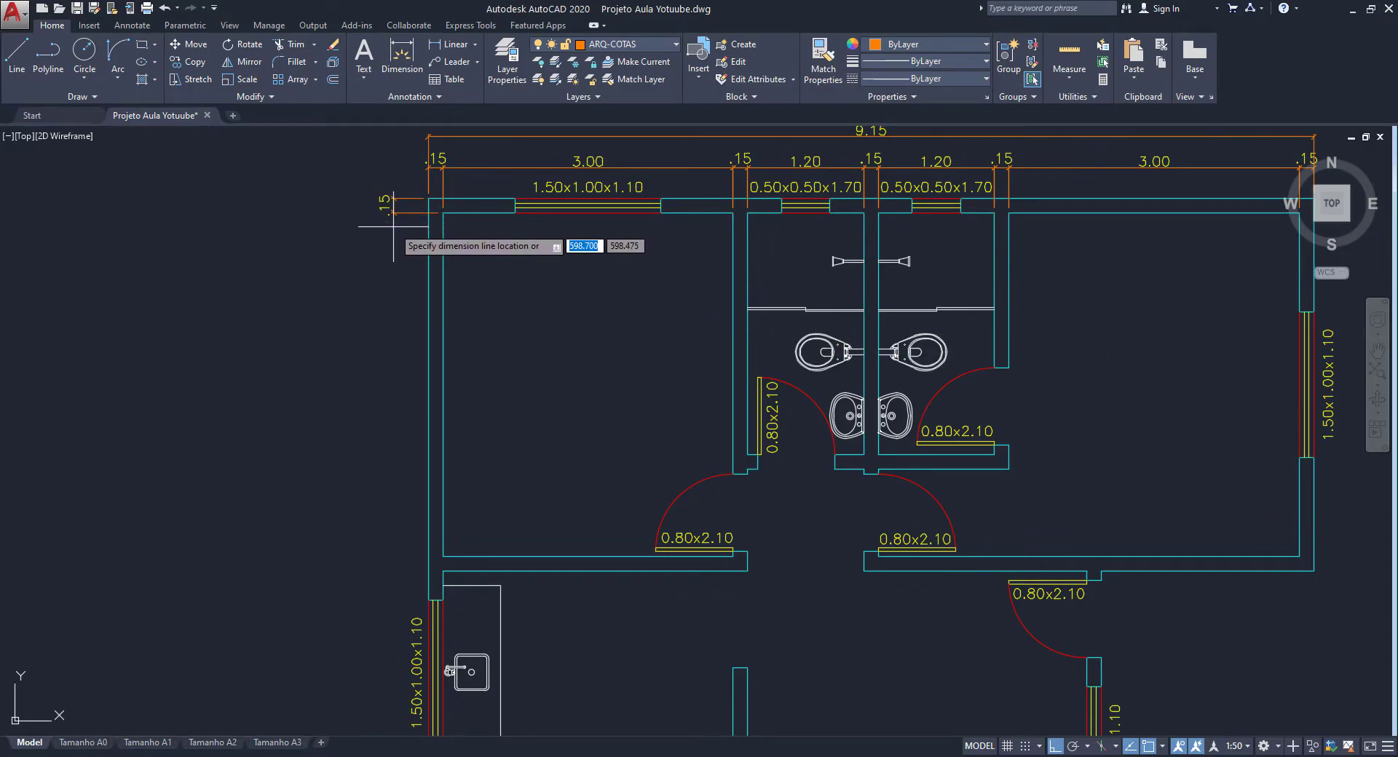
{"action": "left_click", "coordinate": [393, 226]}
{"action": "type", "text": "DCO"}
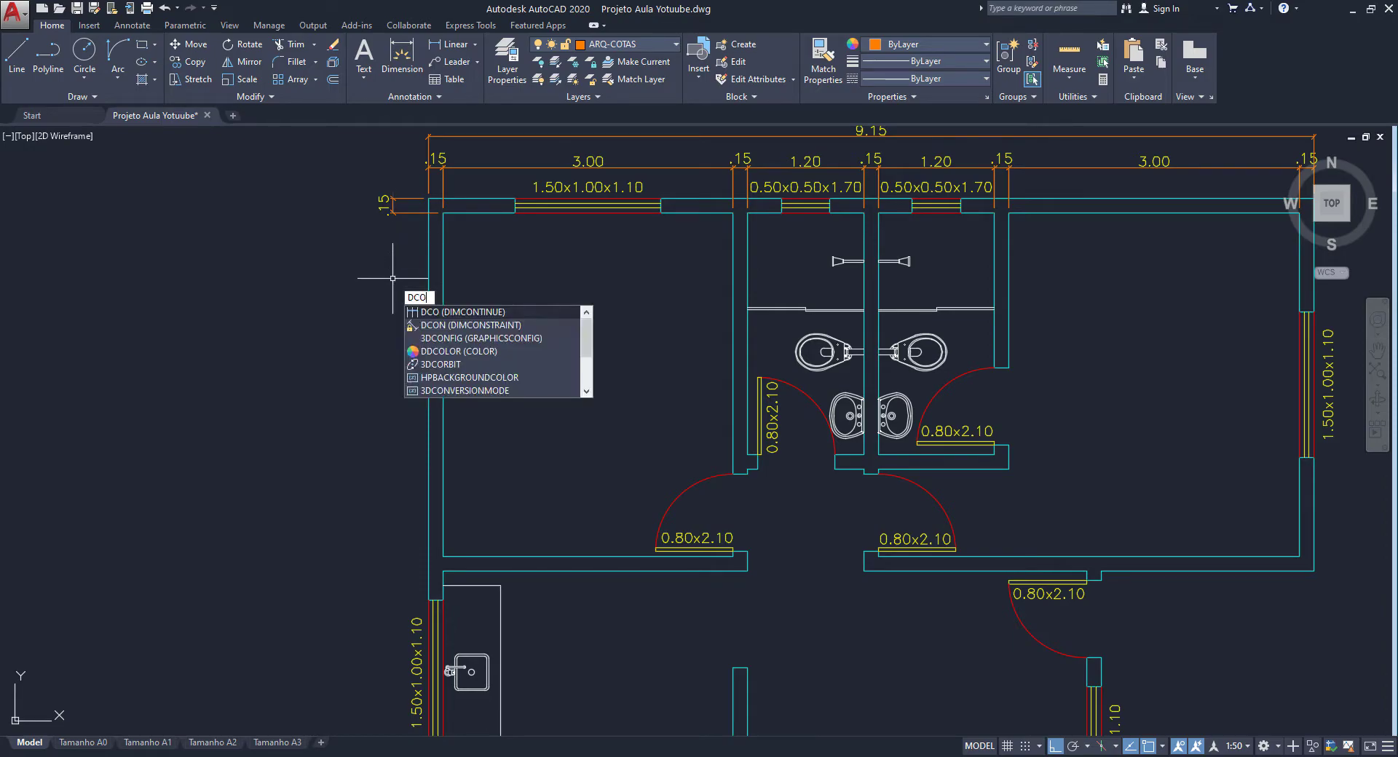
- Chain dimensions down the left wall, ending with 3.00 and the bottom .15
{"action": "key", "text": "Return"}
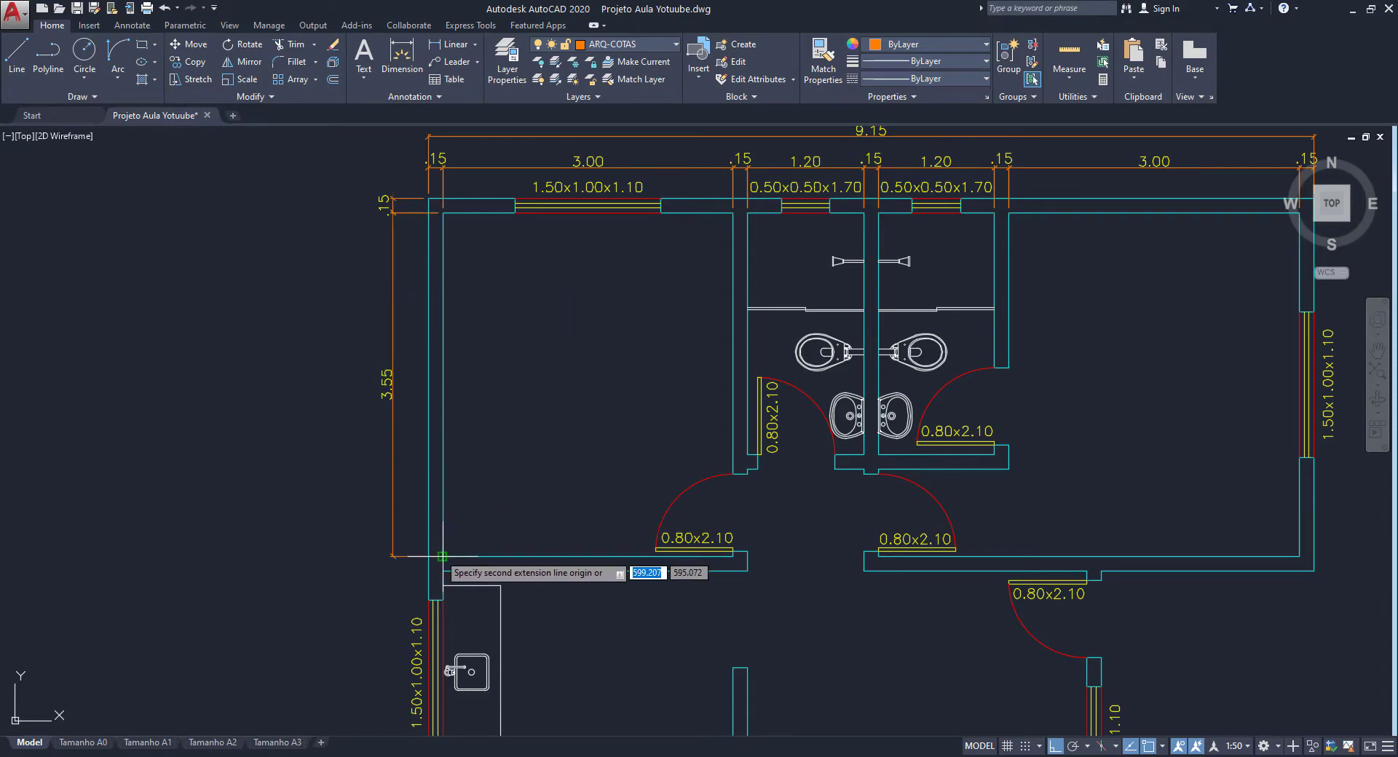
{"action": "middle_click_drag", "start_coordinate": [413, 700], "coordinate": [414, 455]}
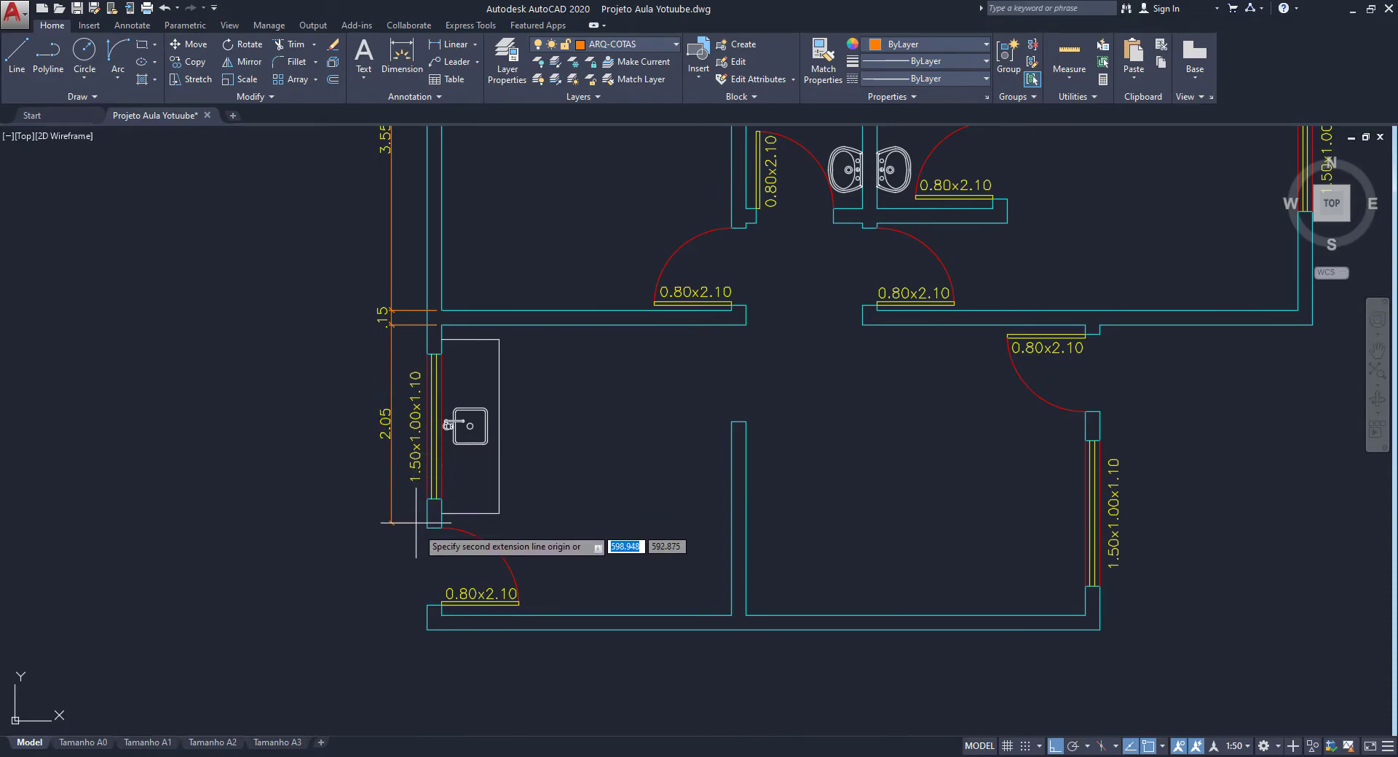
{"action": "left_click", "coordinate": [427, 615]}
{"action": "left_click", "coordinate": [426, 629]}
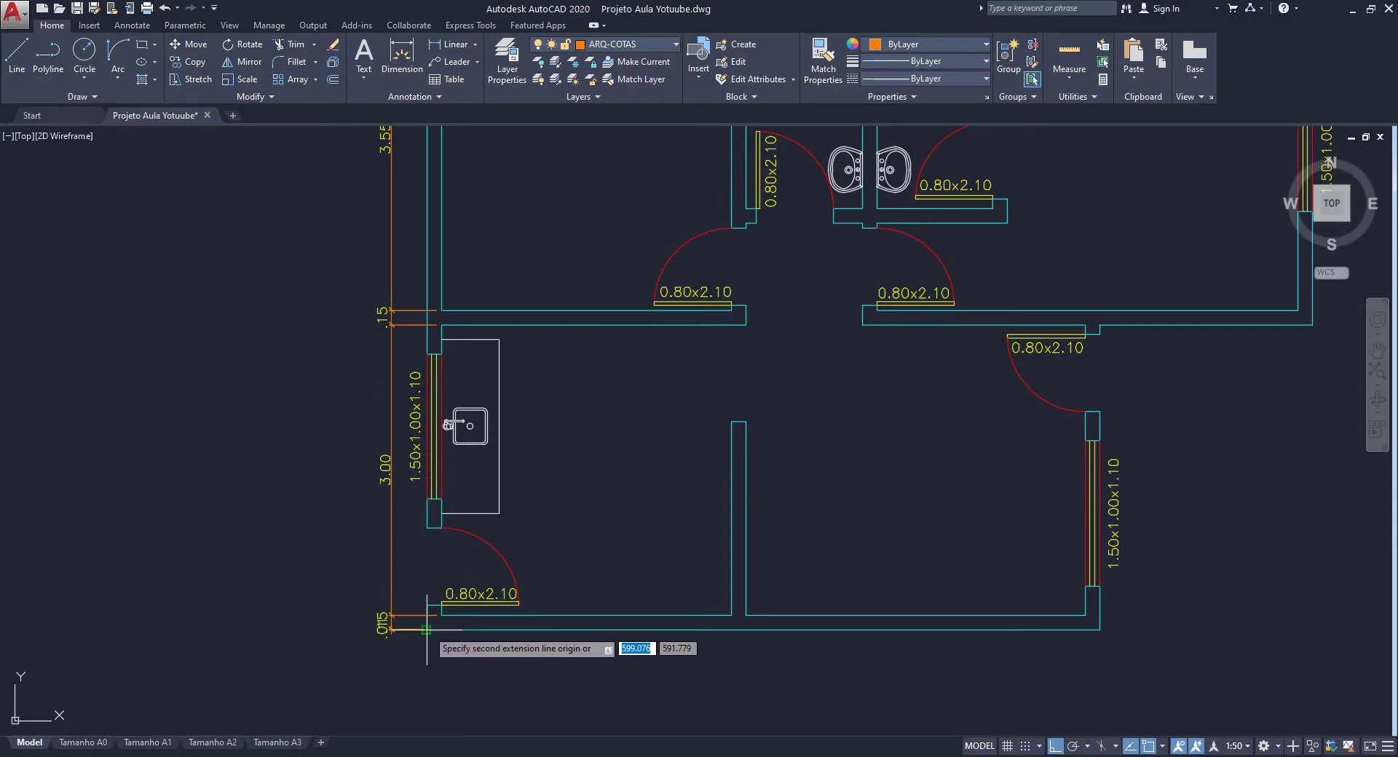
{"action": "key", "text": "Escape"}
- Add an overall 7.00 height dimension left of the chain
{"action": "key", "text": "Return"}
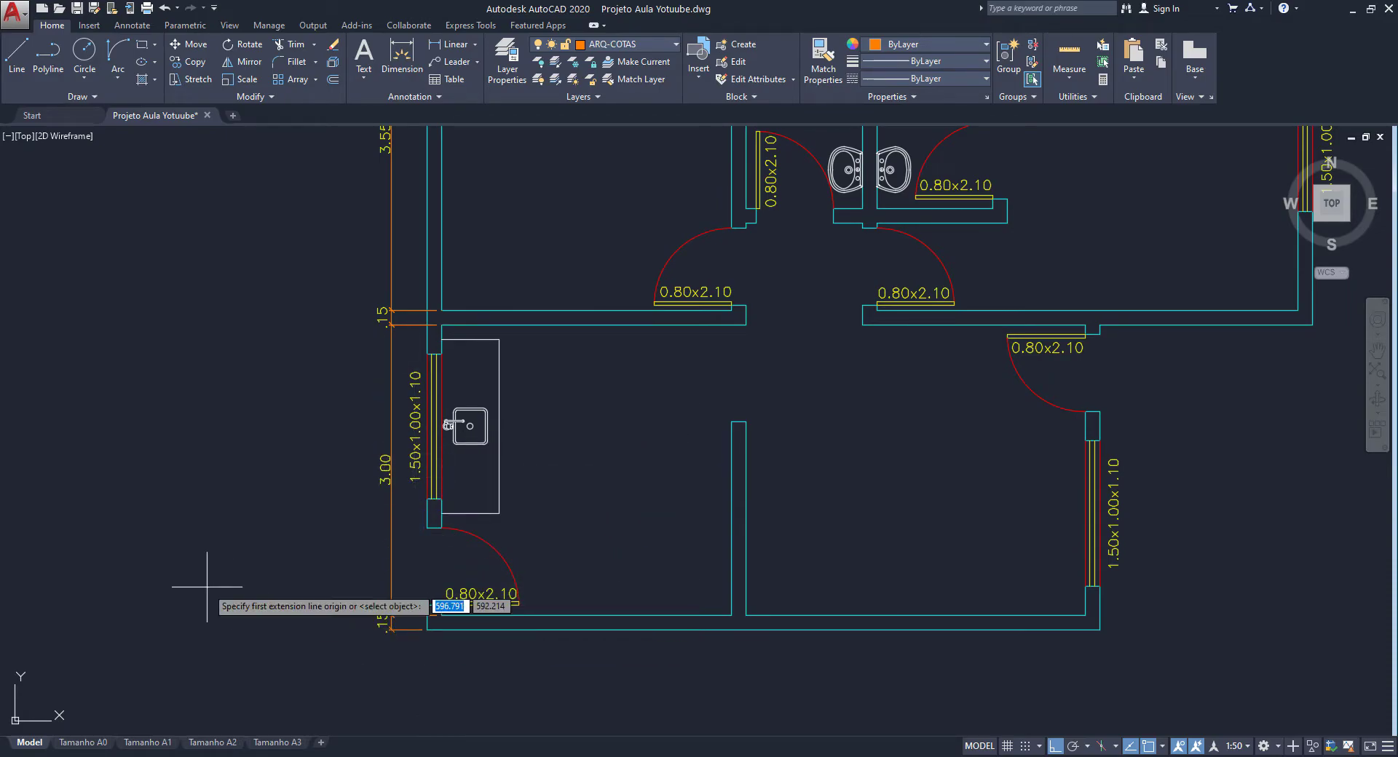
{"action": "scroll", "coordinate": [431, 595], "scroll_direction": "down", "scroll_amount": 2}
{"action": "left_click", "coordinate": [427, 630]}
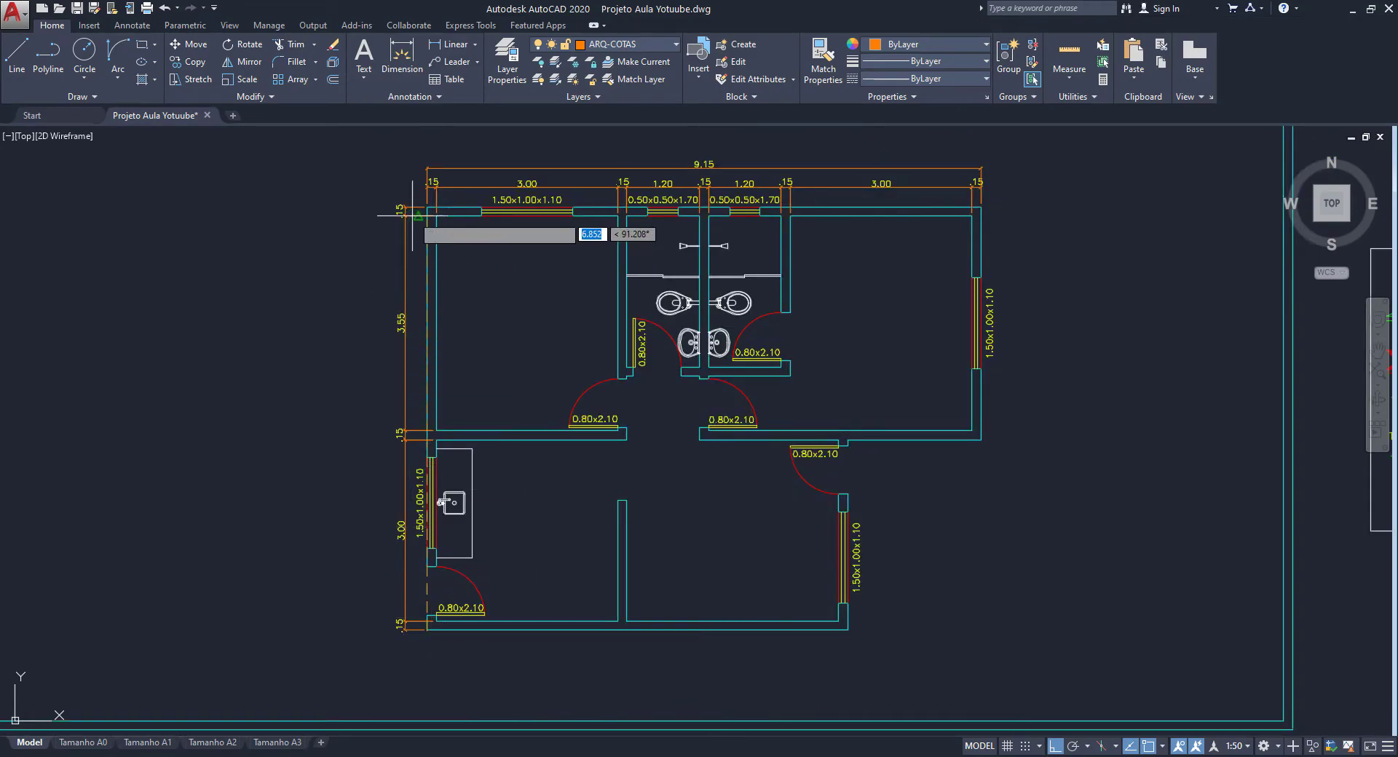
{"action": "left_click", "coordinate": [426, 207]}
{"action": "left_click", "coordinate": [384, 248]}
{"action": "type", "text": "di"}
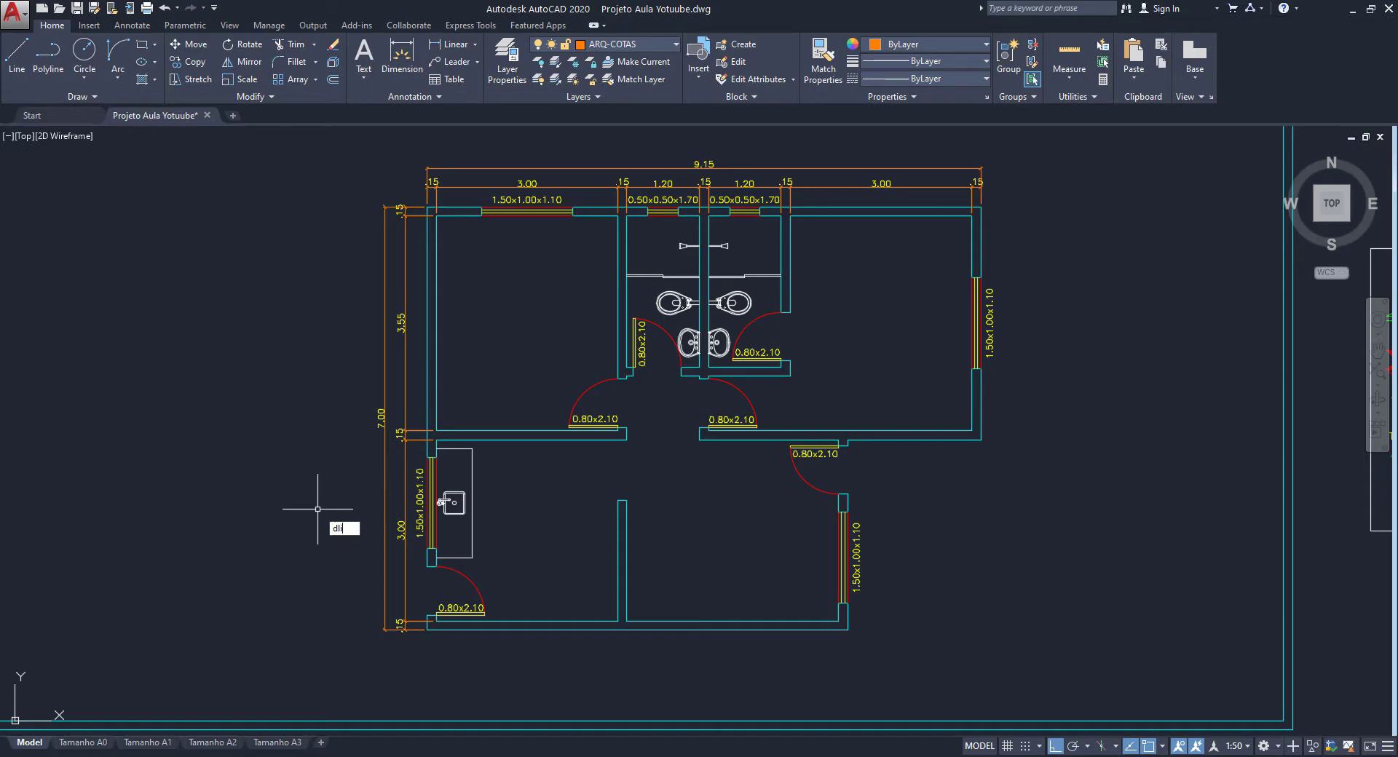
- Pick both faces of the bottom-left wall for a .15 thickness dimension
{"action": "key", "text": "Return"}
{"action": "scroll", "coordinate": [408, 619], "scroll_direction": "up", "scroll_amount": 2}
{"action": "scroll", "coordinate": [402, 613], "scroll_direction": "up", "scroll_amount": 2}
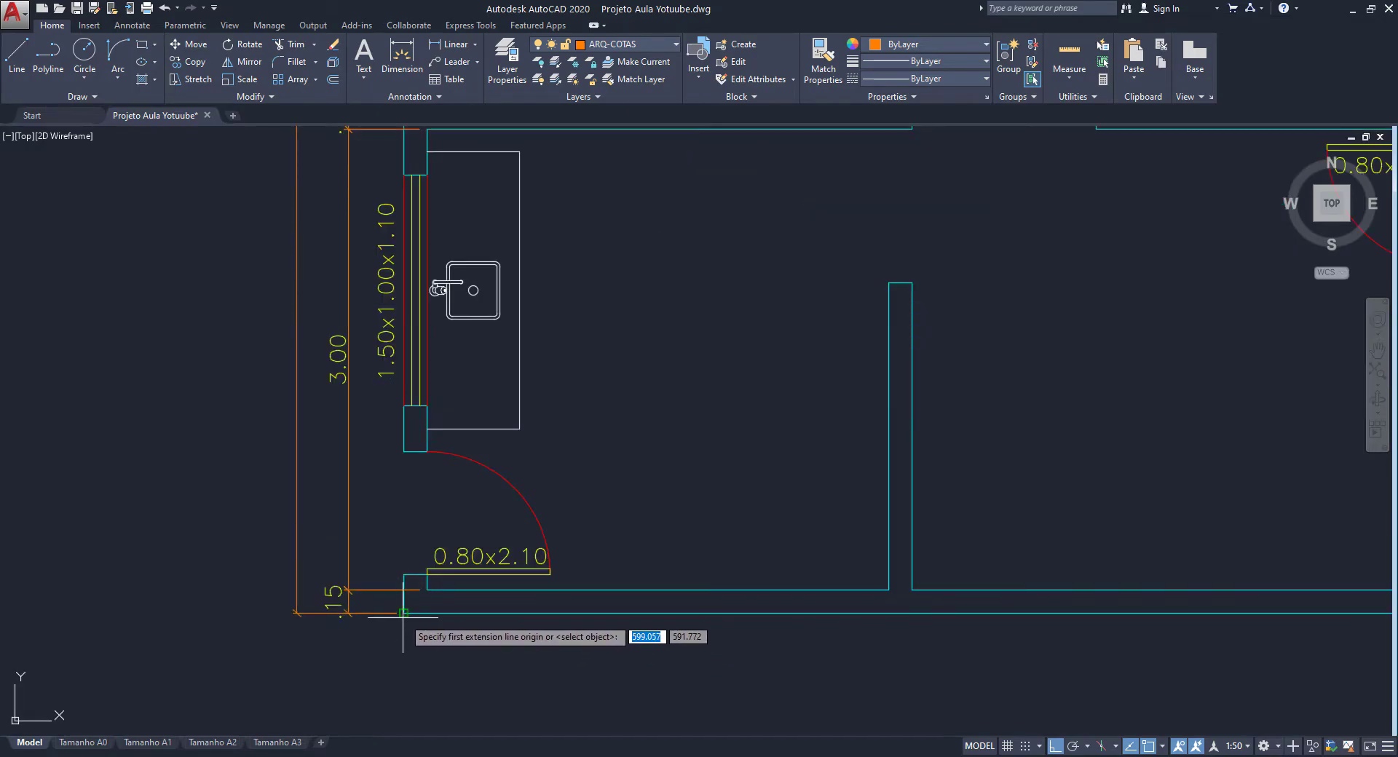
{"action": "left_click", "coordinate": [403, 613]}
{"action": "left_click", "coordinate": [426, 613]}
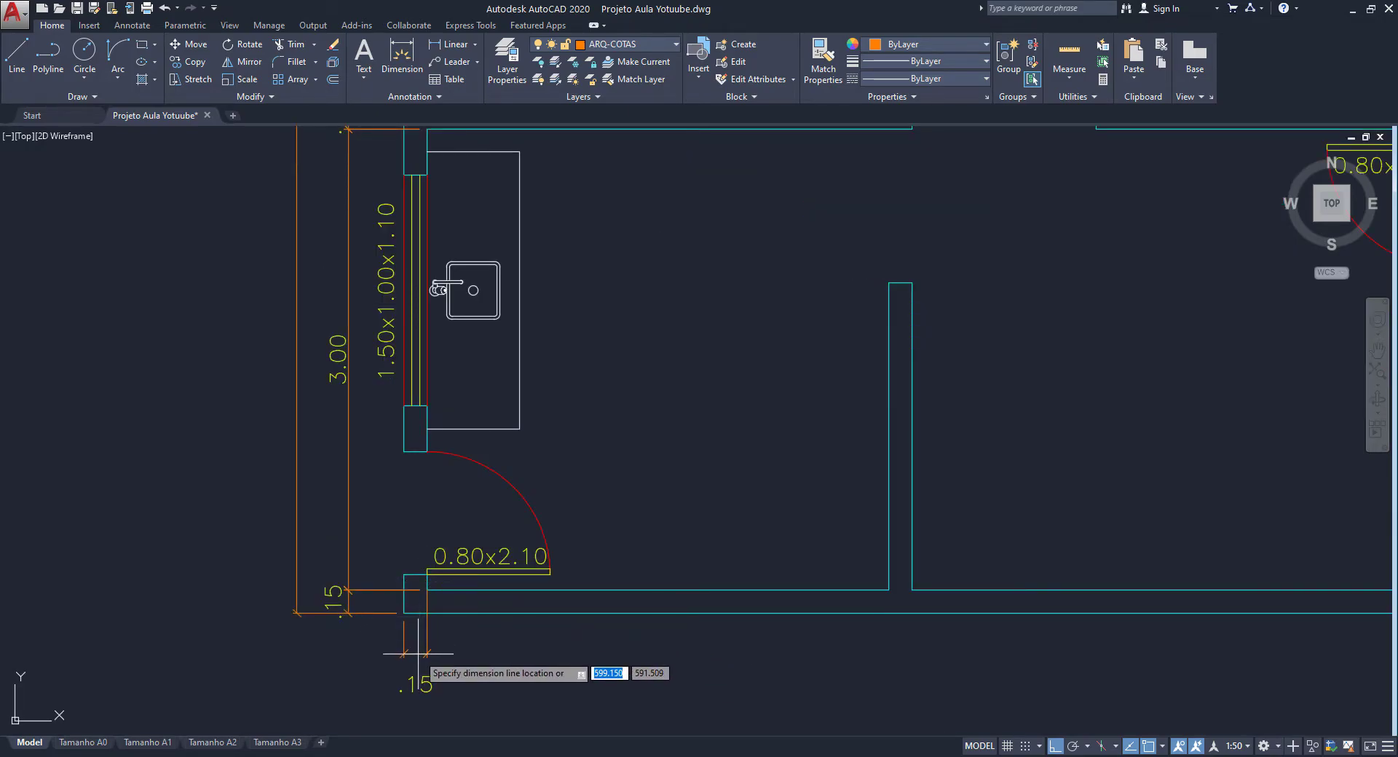
- Place the .15 bottom-left wall-thickness dimension below the plan
{"action": "left_click", "coordinate": [417, 650]}
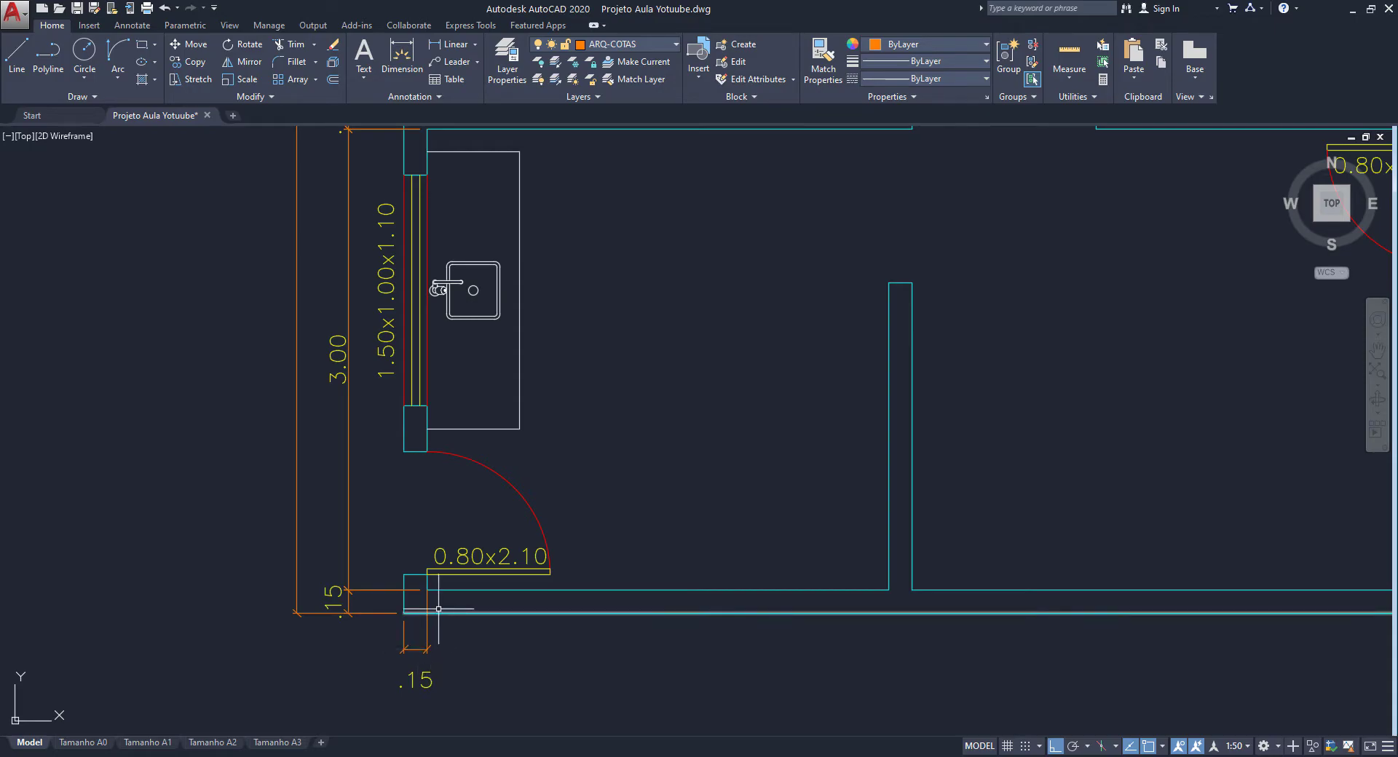
{"action": "scroll", "coordinate": [426, 582], "scroll_direction": "up", "scroll_amount": 8}
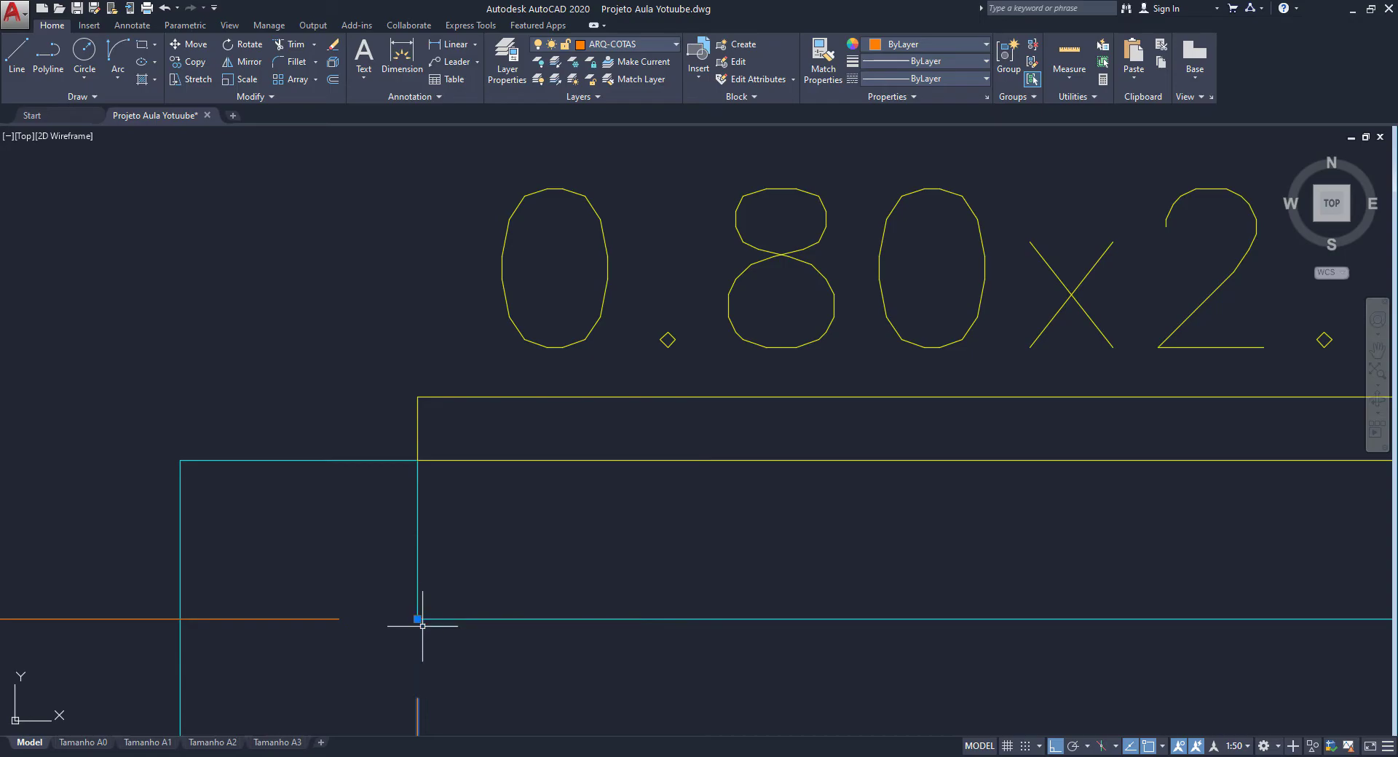
{"action": "scroll", "coordinate": [415, 624], "scroll_direction": "down", "scroll_amount": 4}
{"action": "scroll", "coordinate": [460, 534], "scroll_direction": "down", "scroll_amount": 2}
{"action": "middle_click_drag", "start_coordinate": [459, 534], "coordinate": [409, 359]}
{"action": "type", "text": "dc"}
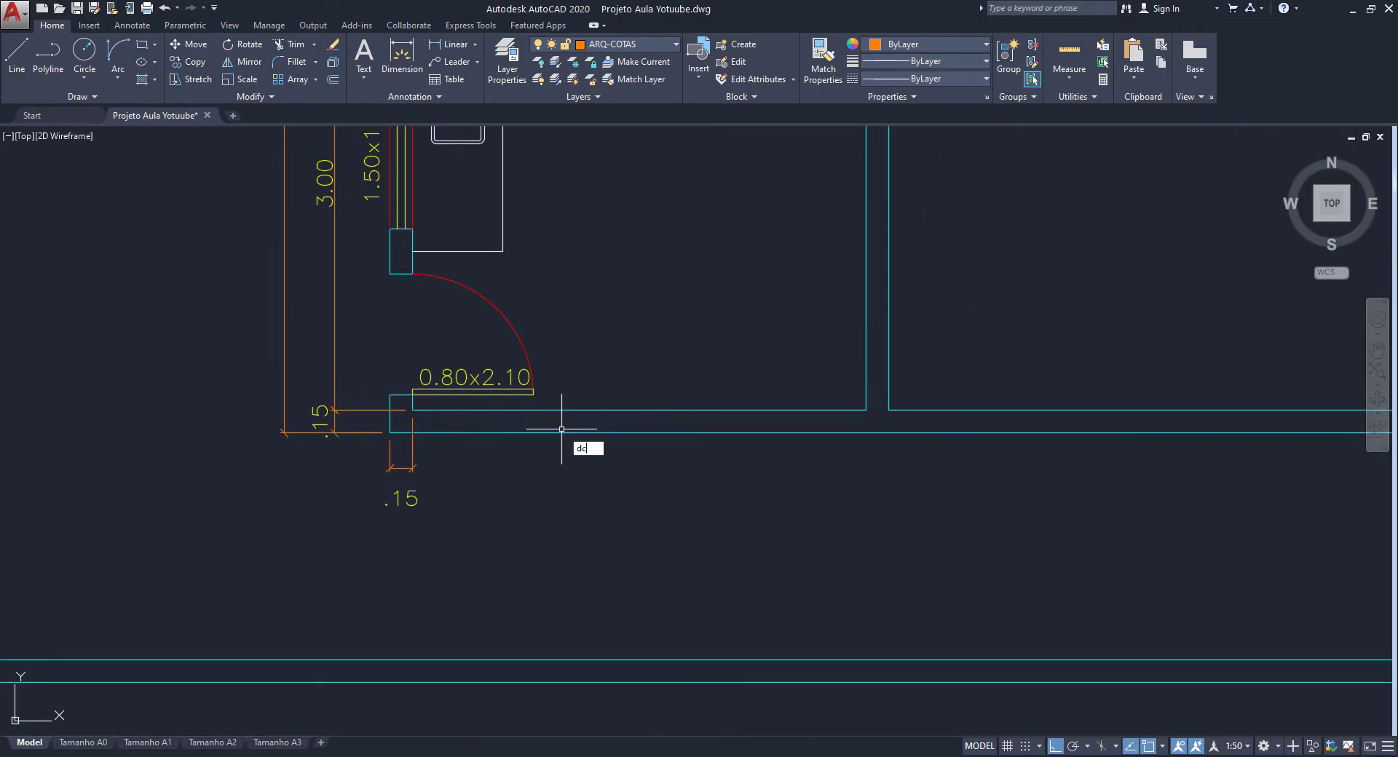
- Chain 3.00, .15, 3.50 and .15 dimensions along the bottom wall
{"action": "key", "text": "Return"}
{"action": "left_click", "coordinate": [859, 433]}
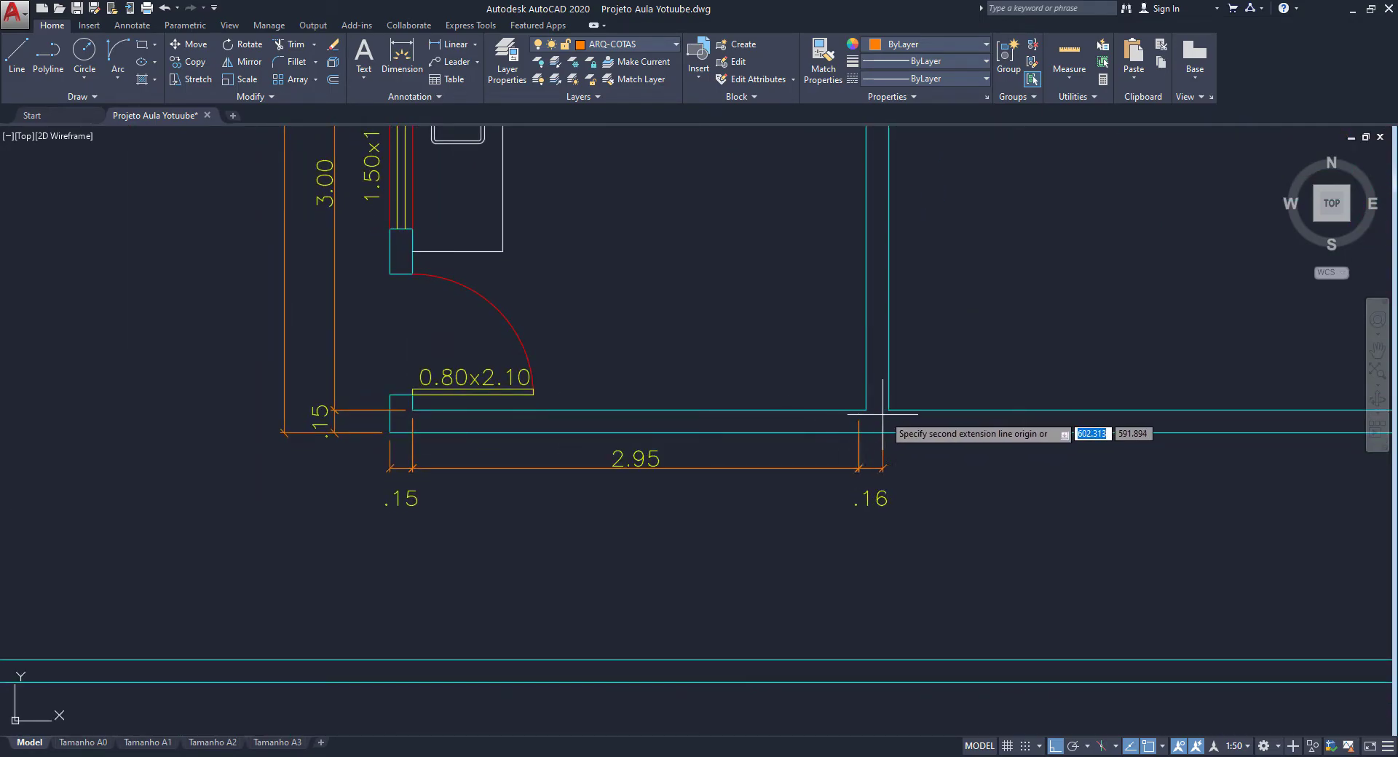
{"action": "left_click", "coordinate": [889, 409]}
{"action": "middle_click_drag", "start_coordinate": [1172, 380], "coordinate": [502, 375]}
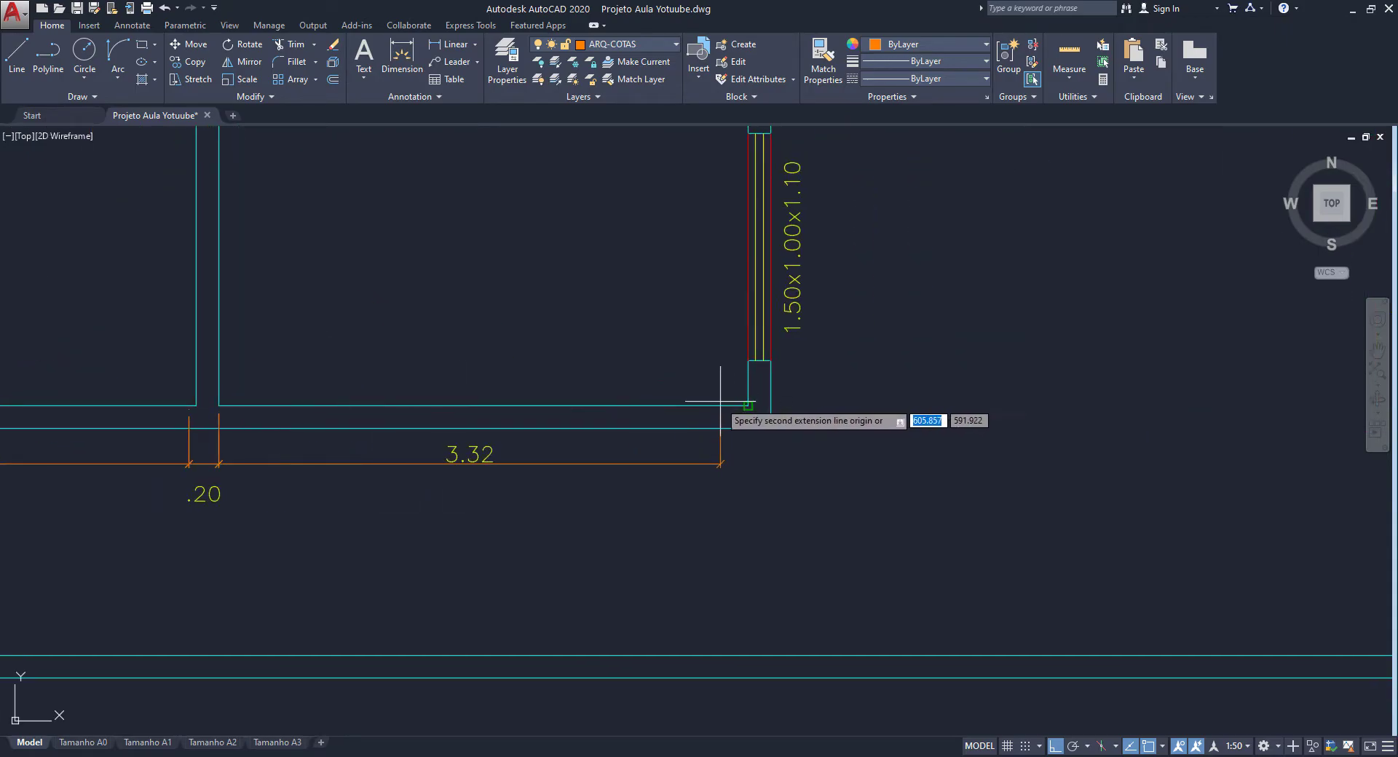
{"action": "left_click", "coordinate": [748, 405]}
{"action": "left_click", "coordinate": [772, 428]}
{"action": "key", "text": "Escape"}
- Stretch the stray .20 dimension's grip to the wall corner so it reads .15
{"action": "scroll", "coordinate": [128, 466], "scroll_direction": "up", "scroll_amount": 4}
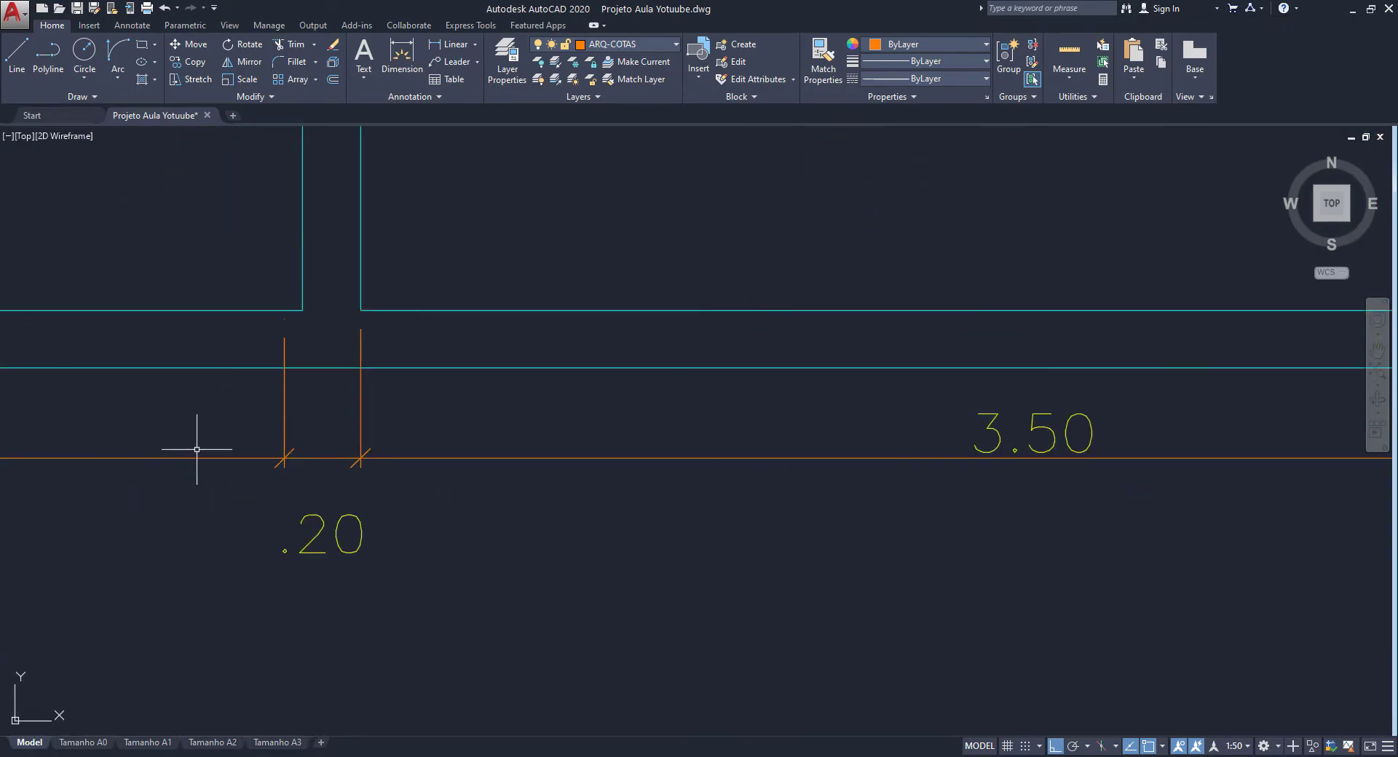
{"action": "middle_click_drag", "start_coordinate": [197, 449], "coordinate": [331, 432]}
{"action": "left_click", "coordinate": [452, 404]}
{"action": "left_click", "coordinate": [387, 385]}
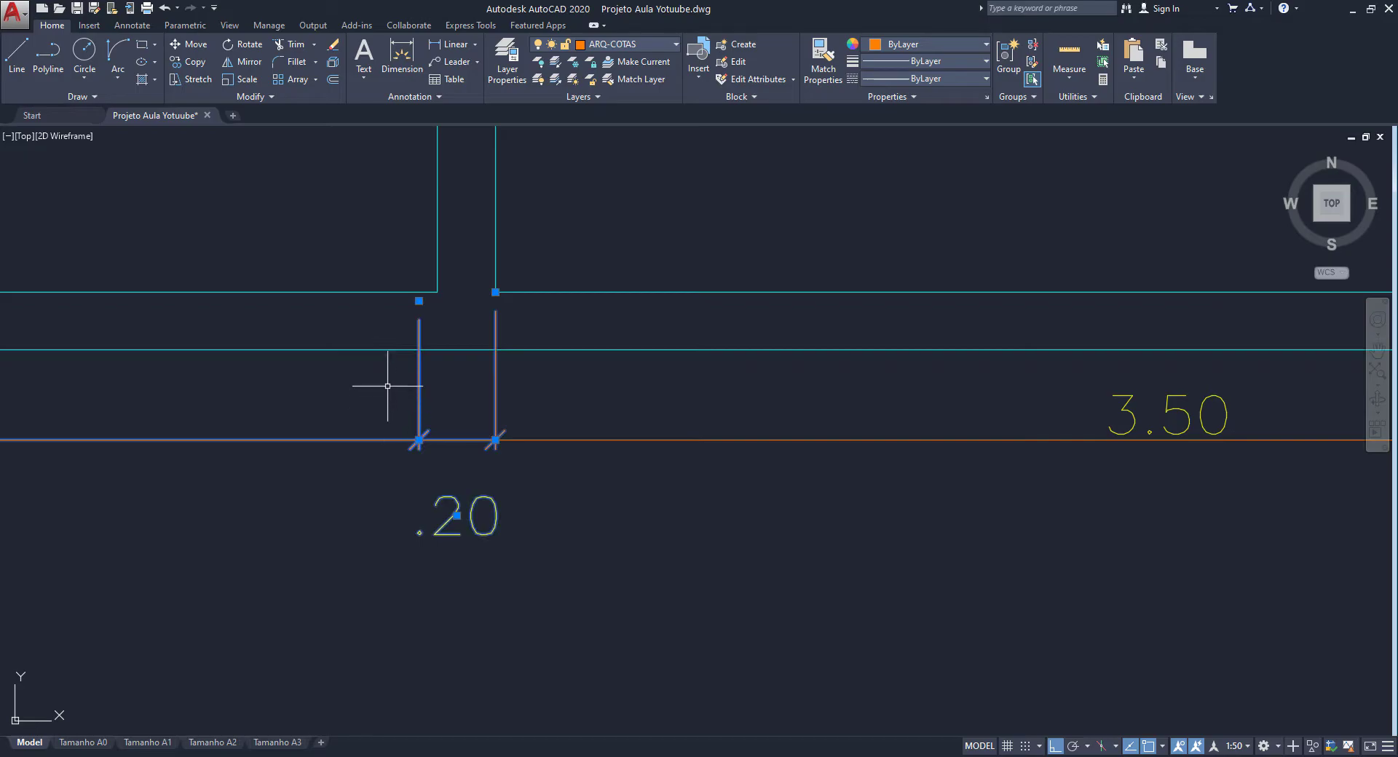
{"action": "key", "text": "Escape"}
{"action": "left_click", "coordinate": [459, 391]}
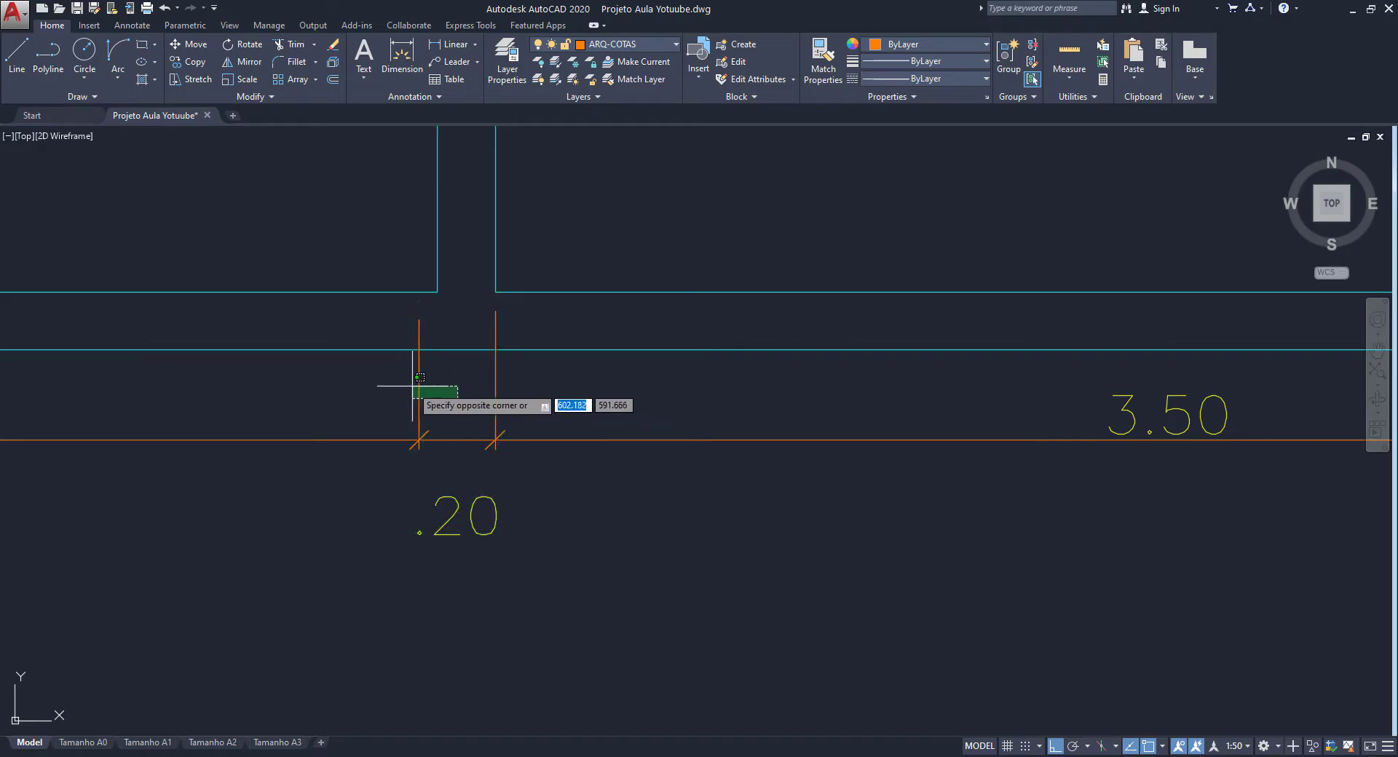
{"action": "left_click", "coordinate": [372, 373]}
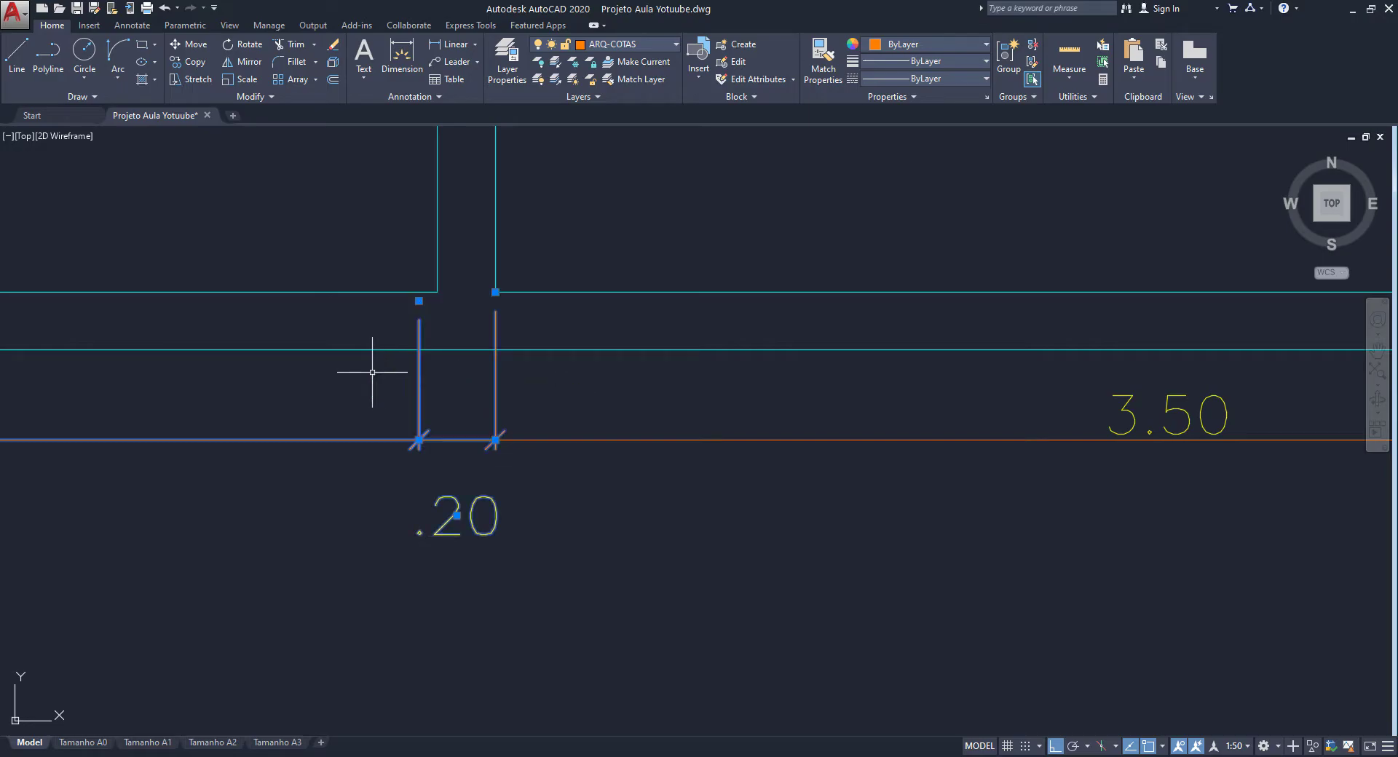
{"action": "left_click", "coordinate": [419, 300]}
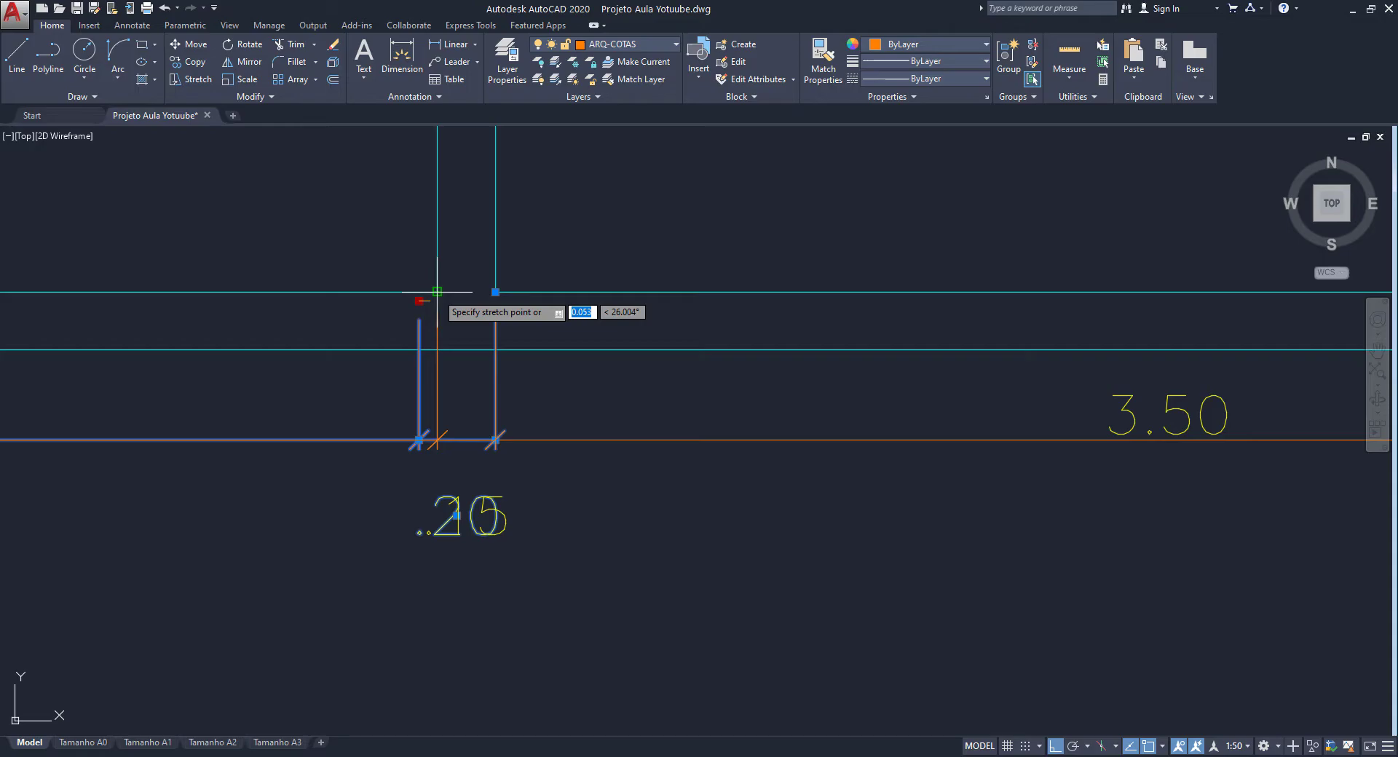
{"action": "left_click", "coordinate": [437, 292]}
{"action": "scroll", "coordinate": [538, 496], "scroll_direction": "down", "scroll_amount": 4}
{"action": "key", "text": "Escape"}
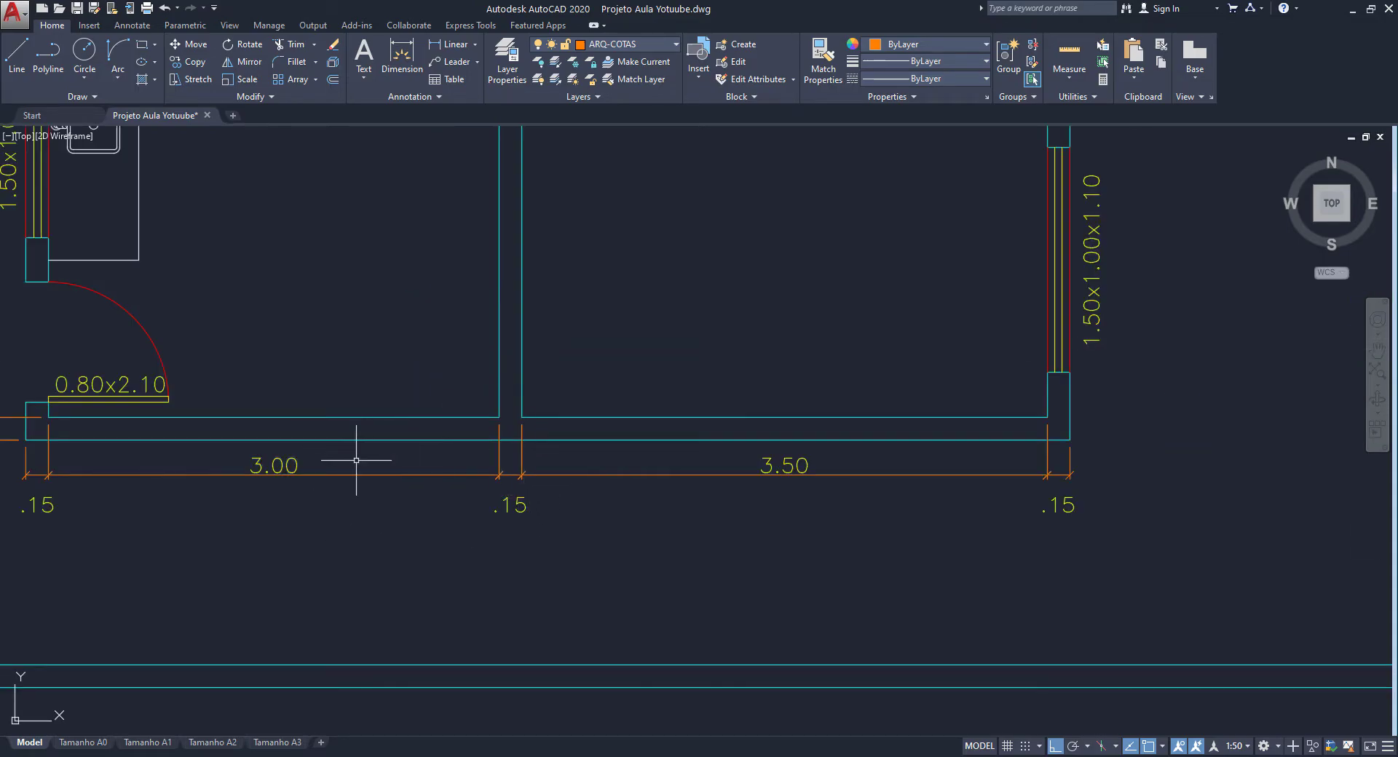
- Dimension the interior partition wall with a vertical 2.00 dimension
{"action": "scroll", "coordinate": [592, 483], "scroll_direction": "down", "scroll_amount": 2}
{"action": "scroll", "coordinate": [749, 359], "scroll_direction": "down", "scroll_amount": 1}
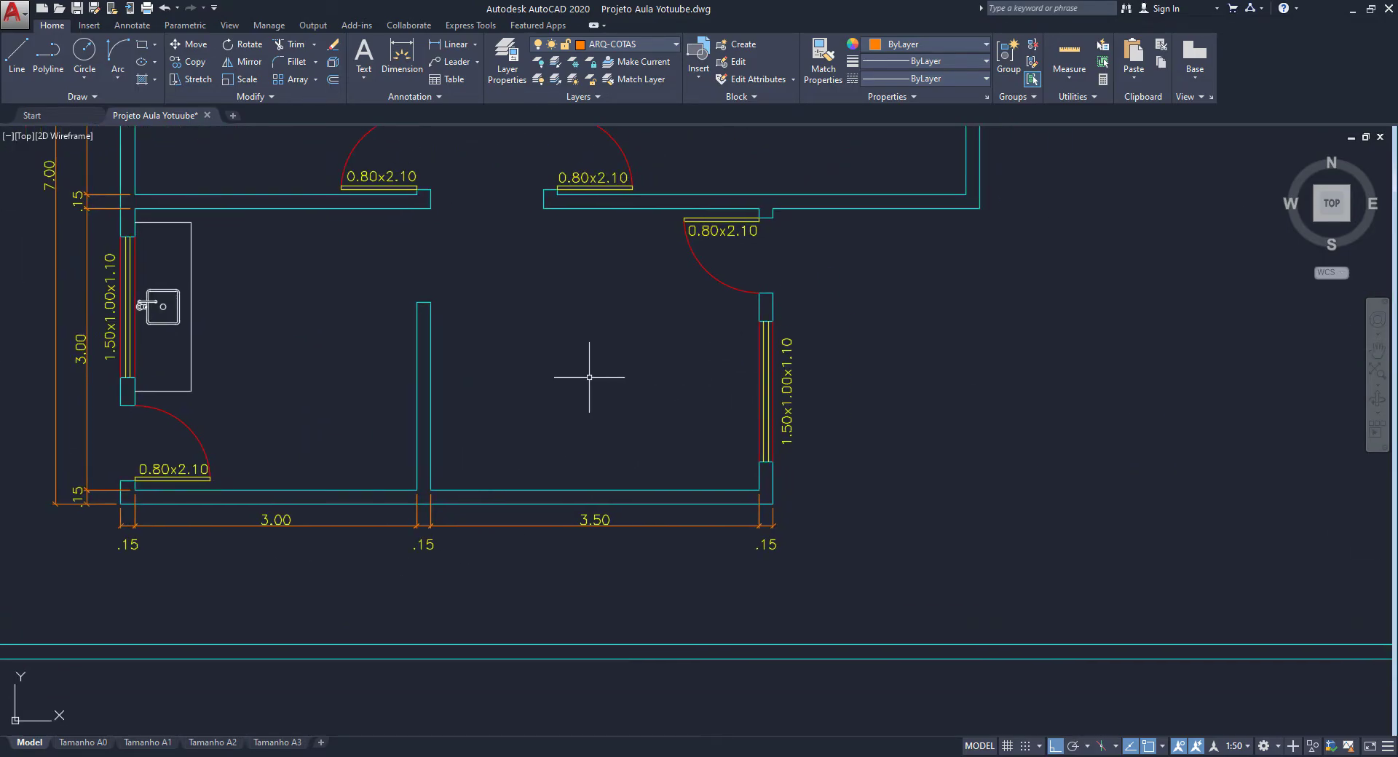
{"action": "type", "text": "dl"}
{"action": "key", "text": "Return"}
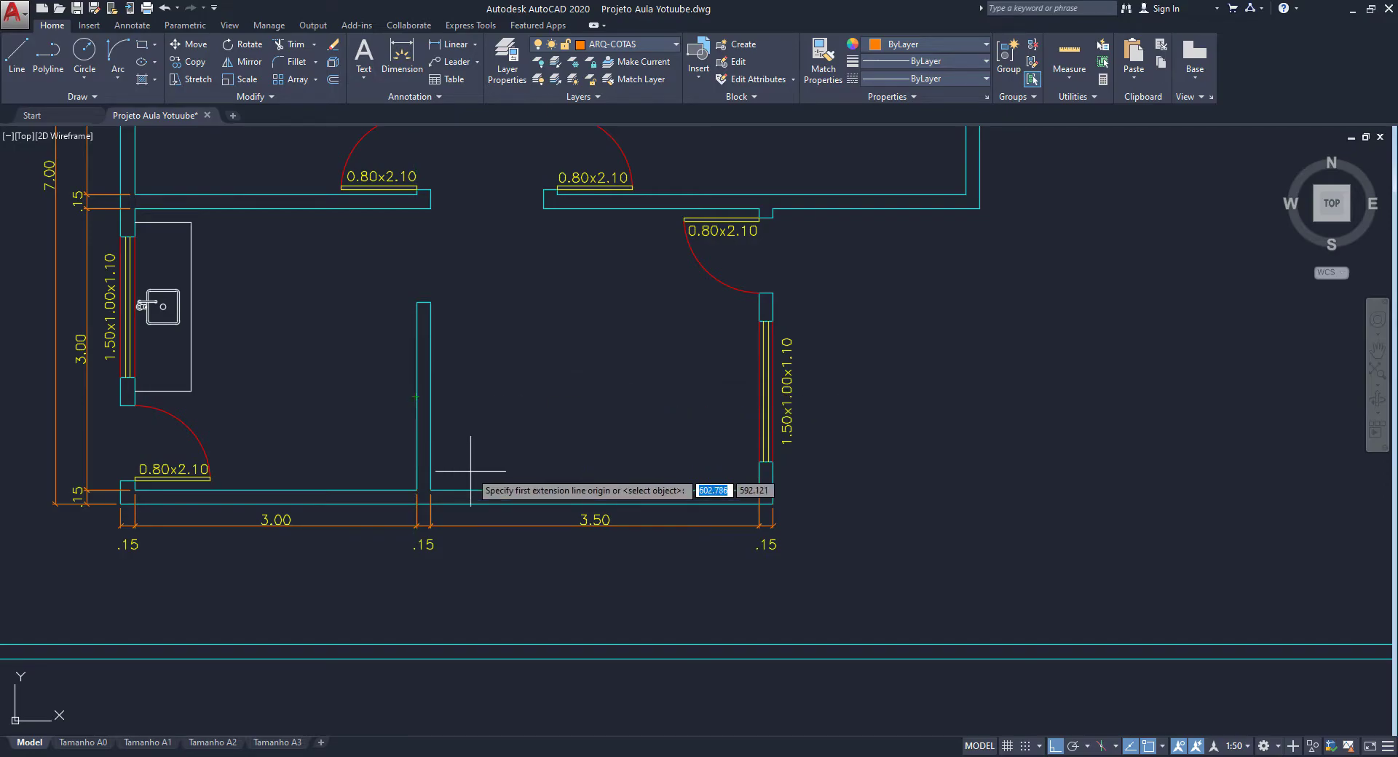
{"action": "left_click", "coordinate": [431, 489]}
{"action": "left_click", "coordinate": [430, 303]}
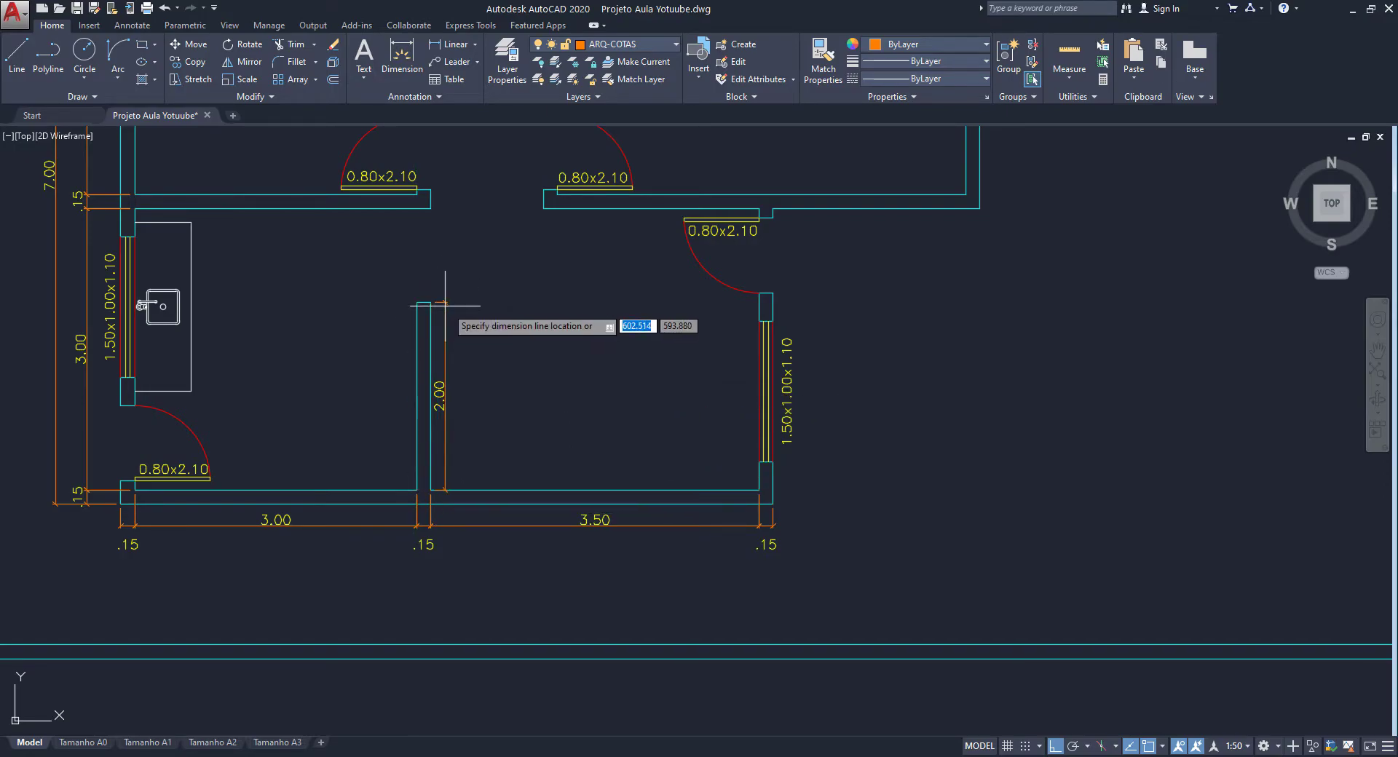
{"action": "left_click", "coordinate": [456, 315]}
- Continue the chain with DCO to add a 1.00 dimension up to the wall corner
{"action": "type", "text": "dco"}
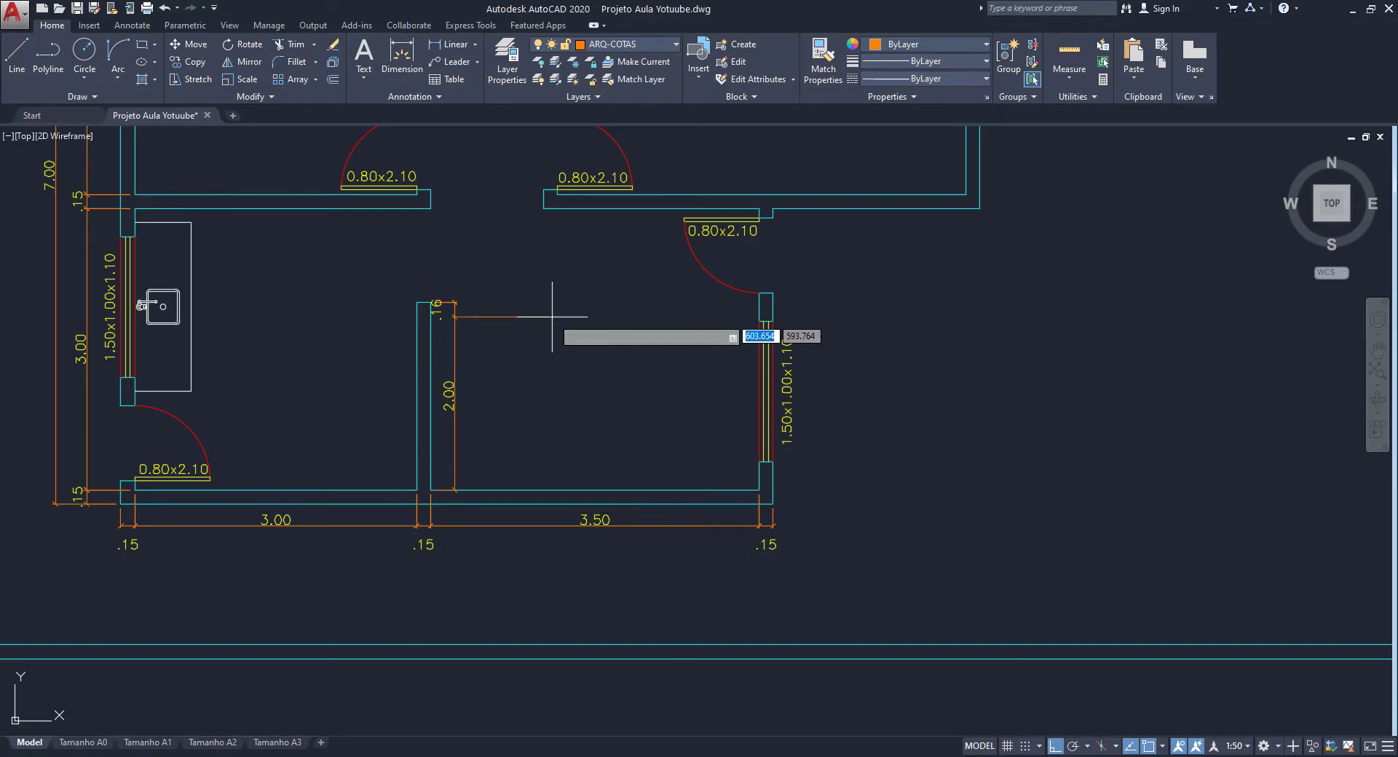
{"action": "key", "text": "Return"}
{"action": "left_click", "coordinate": [431, 209]}
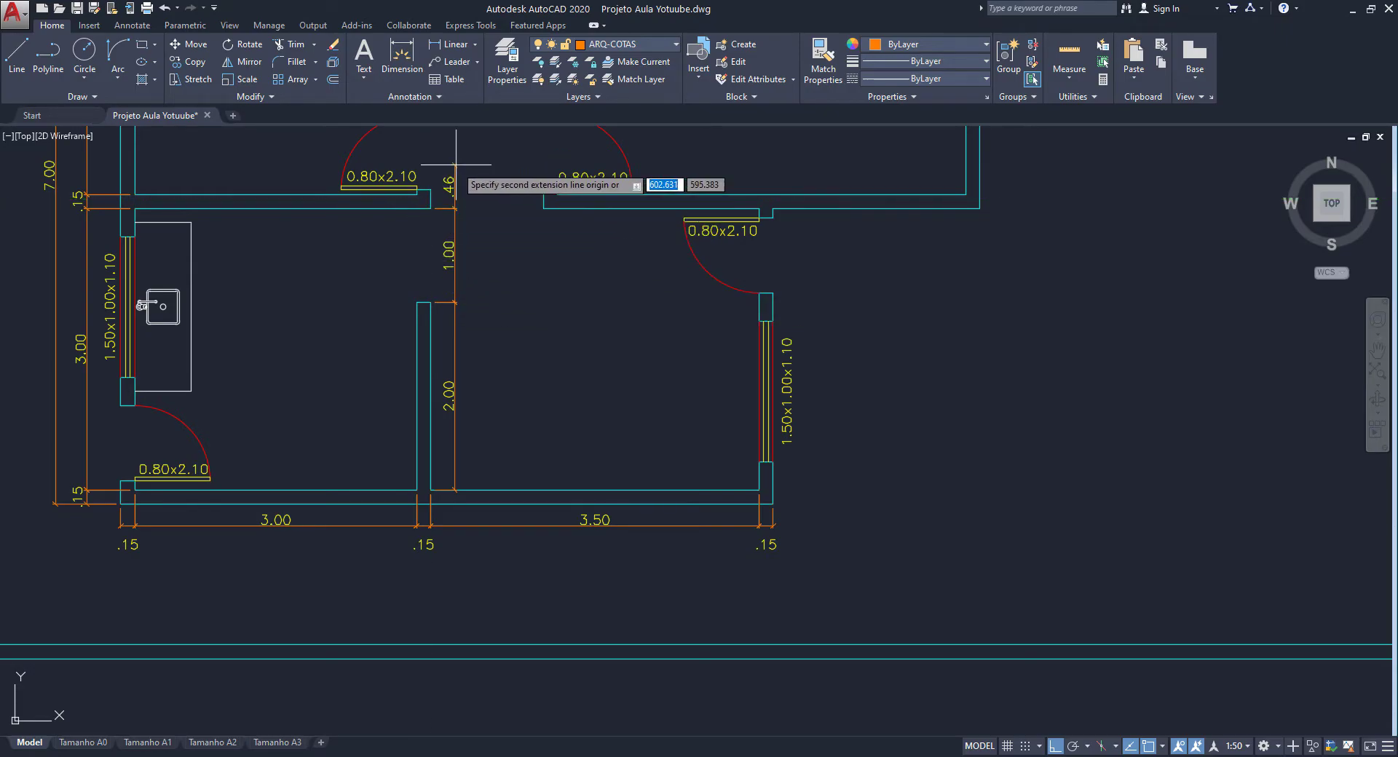
{"action": "middle_click_drag", "start_coordinate": [446, 146], "coordinate": [432, 286]}
{"action": "scroll", "coordinate": [432, 287], "scroll_direction": "up", "scroll_amount": 3}
{"action": "scroll", "coordinate": [437, 254], "scroll_direction": "up", "scroll_amount": 1}
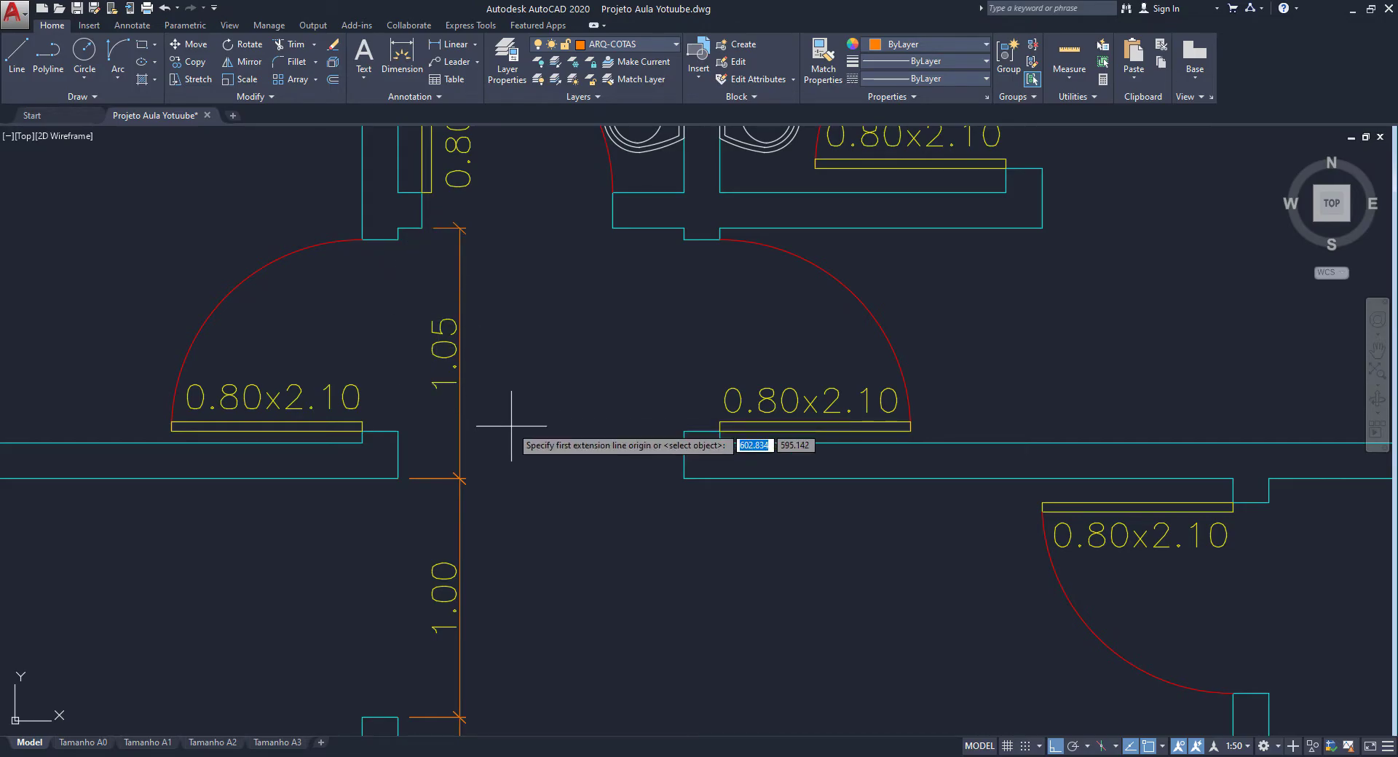
- Add a 3.15 horizontal dimension from the left wall to the corridor wall
{"action": "scroll", "coordinate": [503, 419], "scroll_direction": "down", "scroll_amount": 3}
{"action": "middle_click_drag", "start_coordinate": [437, 437], "coordinate": [561, 429]}
{"action": "scroll", "coordinate": [446, 407], "scroll_direction": "up", "scroll_amount": 2}
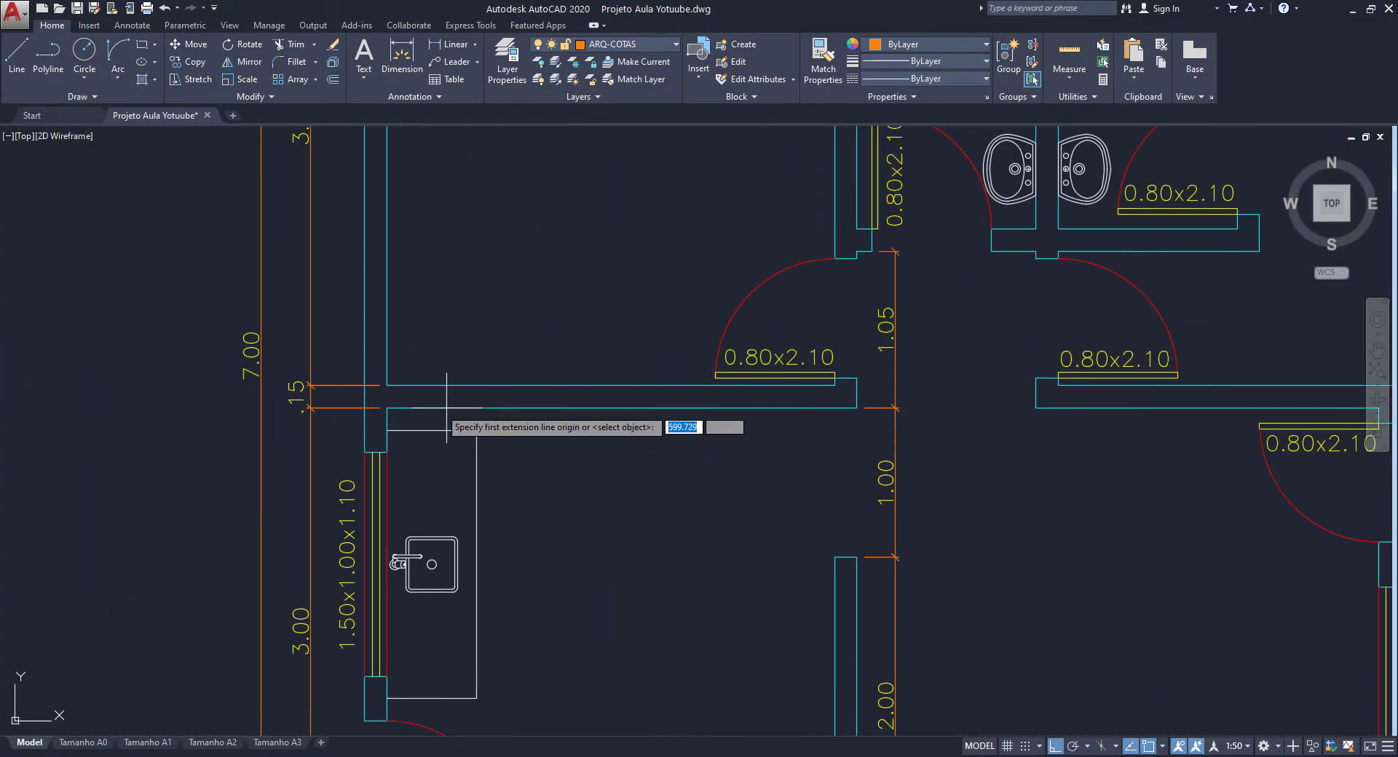
{"action": "left_click", "coordinate": [386, 408]}
{"action": "left_click", "coordinate": [856, 409]}
{"action": "left_click", "coordinate": [810, 440]}
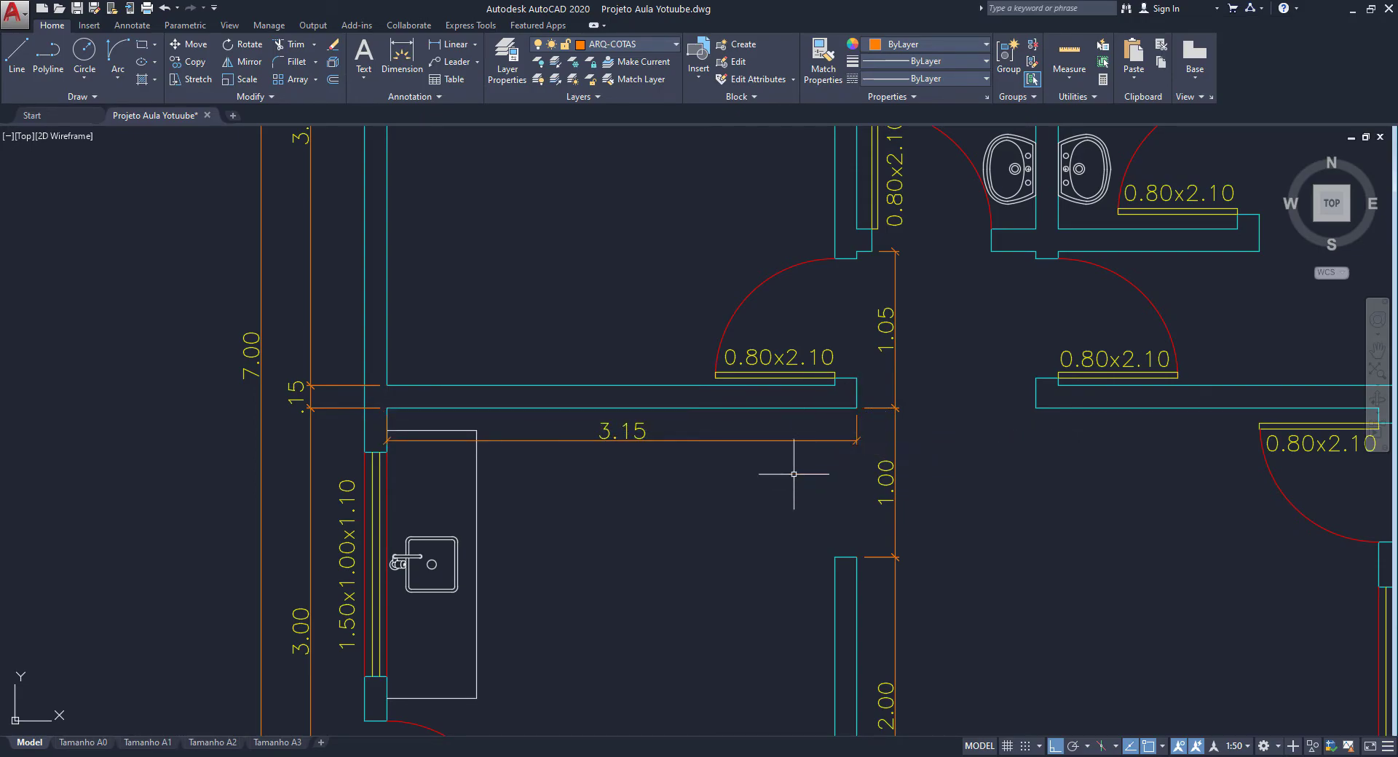
- Continue the chain with 1.20 and 2.30, then select the overlapping door label
{"action": "type", "text": "dco"}
{"action": "key", "text": "Return"}
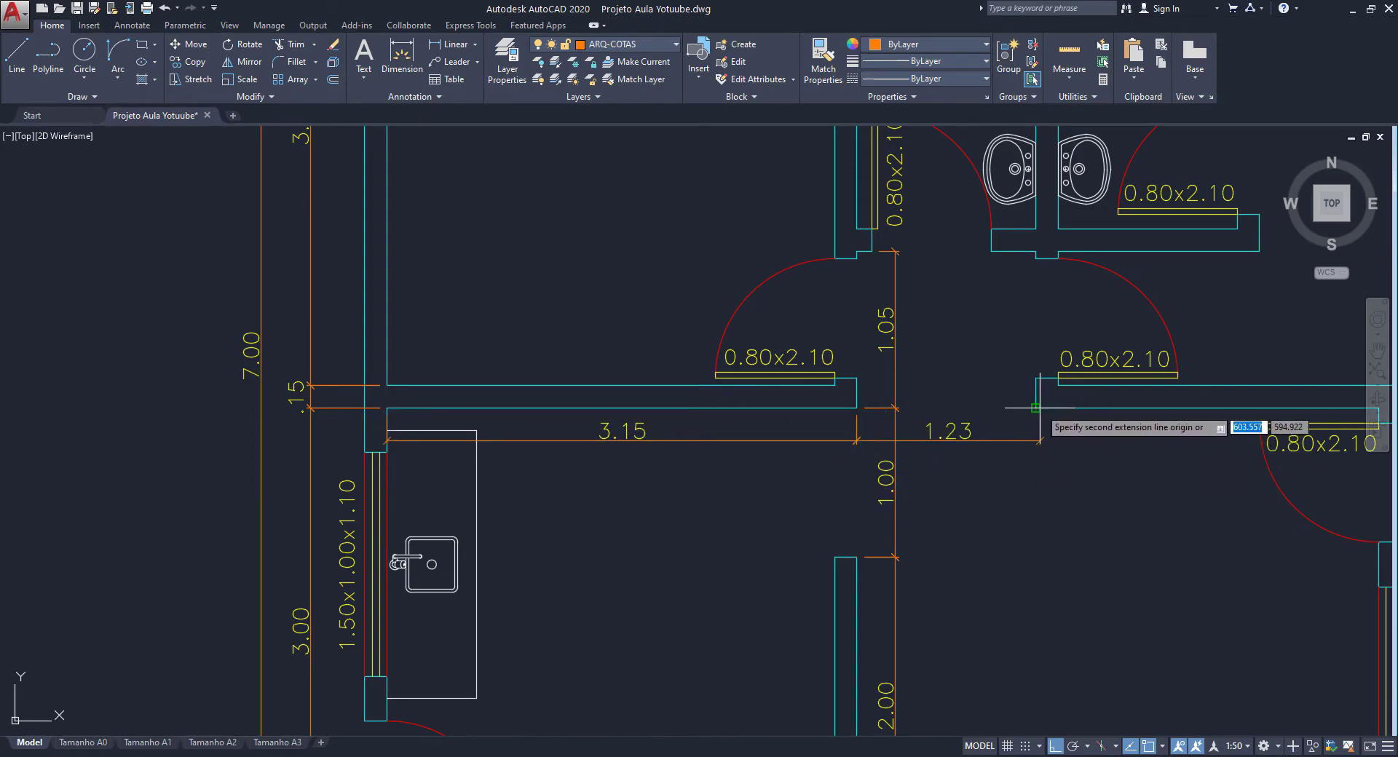
{"action": "left_click", "coordinate": [1036, 408]}
{"action": "middle_click_drag", "start_coordinate": [1035, 385], "coordinate": [459, 358]}
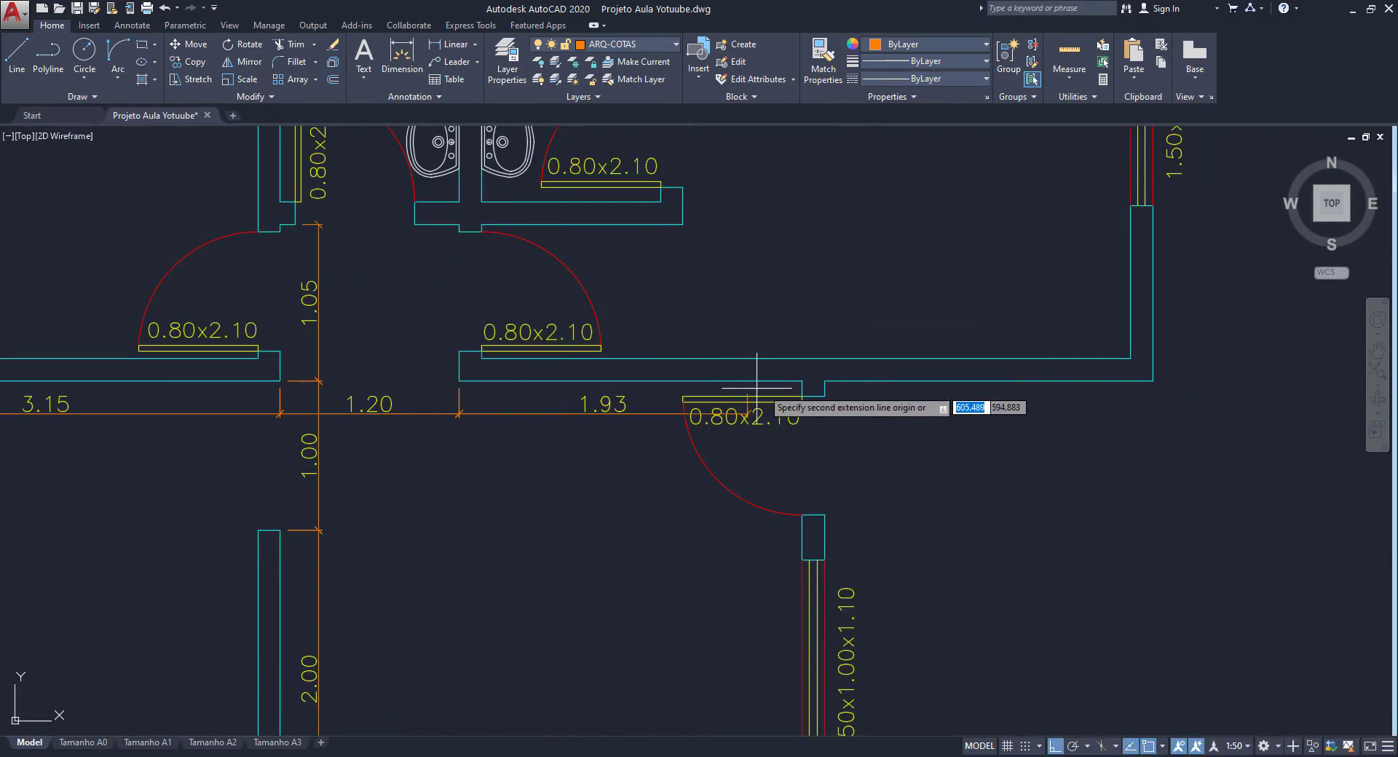
{"action": "left_click", "coordinate": [801, 394]}
{"action": "scroll", "coordinate": [728, 422], "scroll_direction": "up", "scroll_amount": 4}
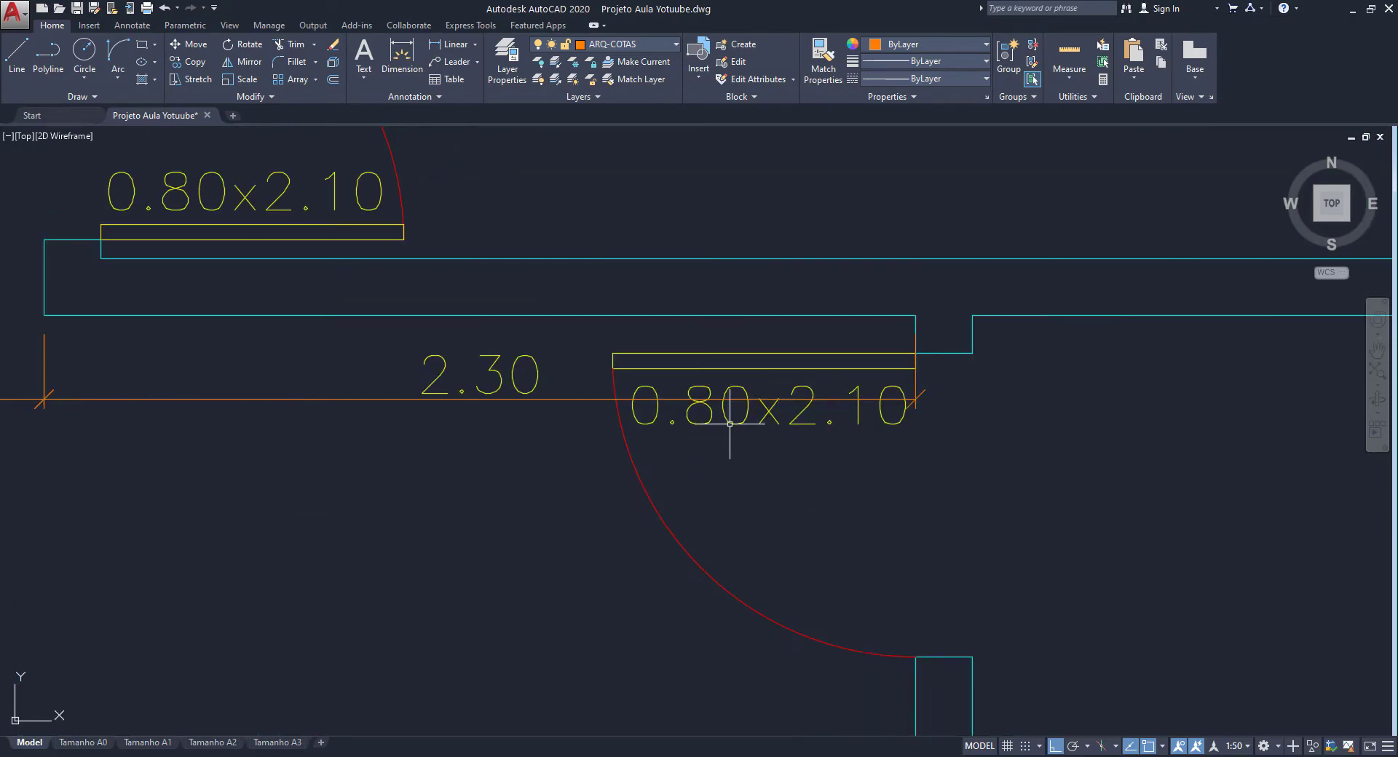
{"action": "left_click", "coordinate": [636, 385]}
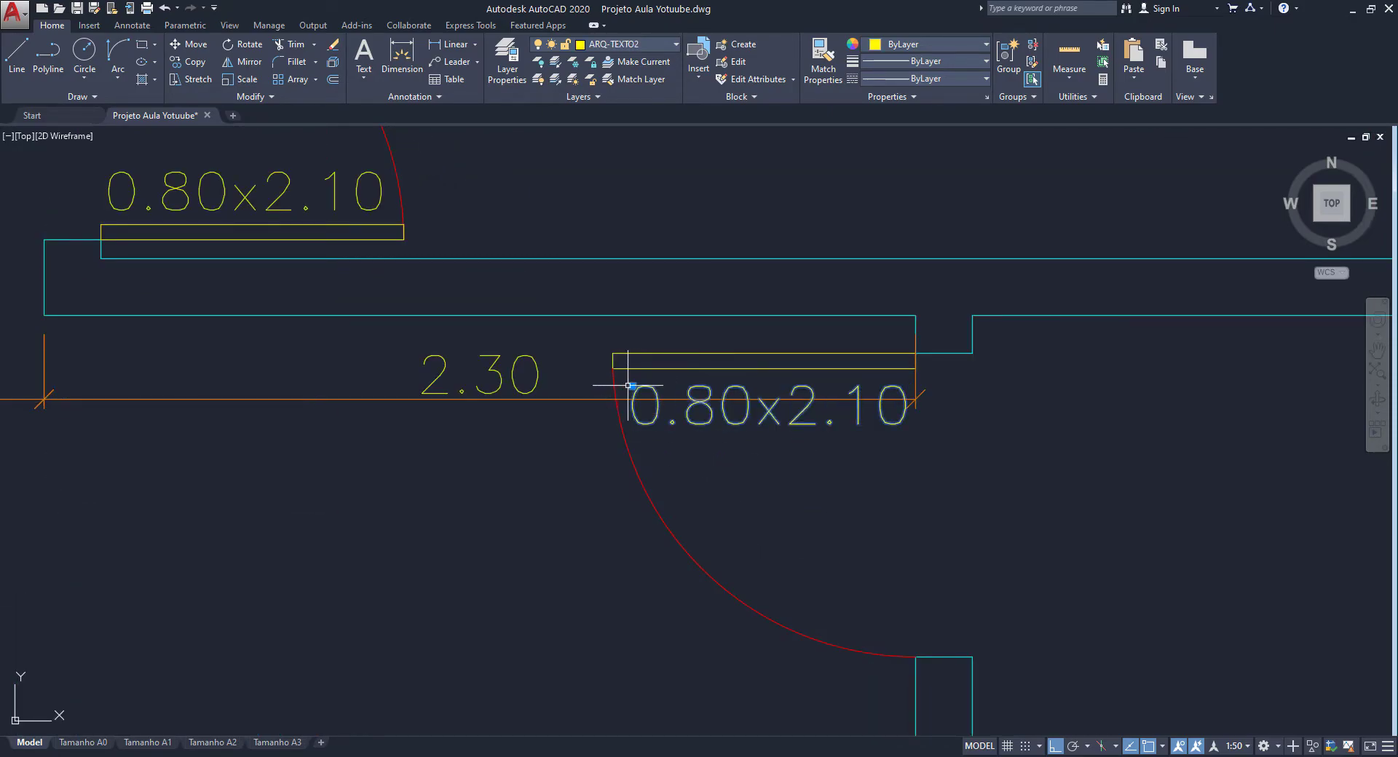
{"action": "left_click", "coordinate": [638, 378]}
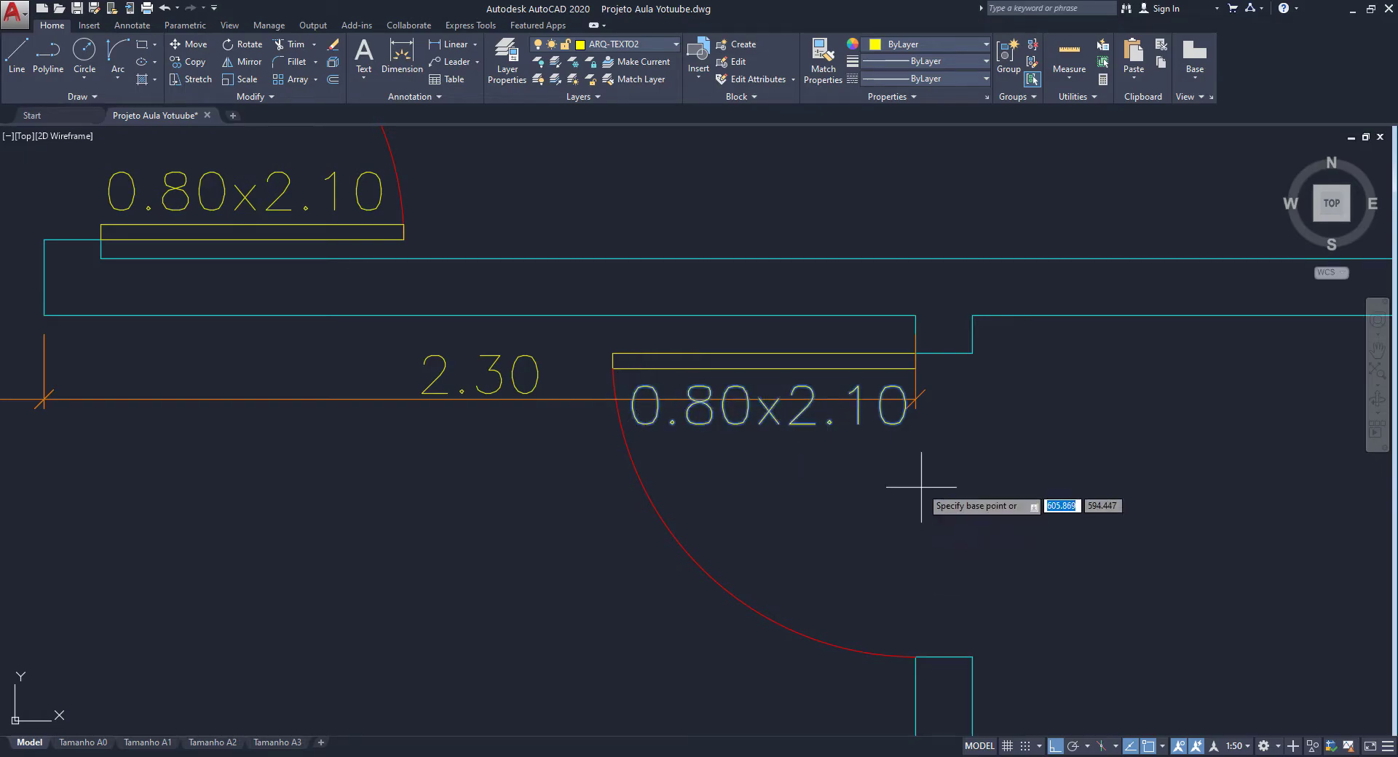
- Resume the chain with .15 and 2.20 dimensions to finish it
{"action": "scroll", "coordinate": [908, 493], "scroll_direction": "down", "scroll_amount": 2}
{"action": "middle_click_drag", "start_coordinate": [910, 477], "coordinate": [744, 462]}
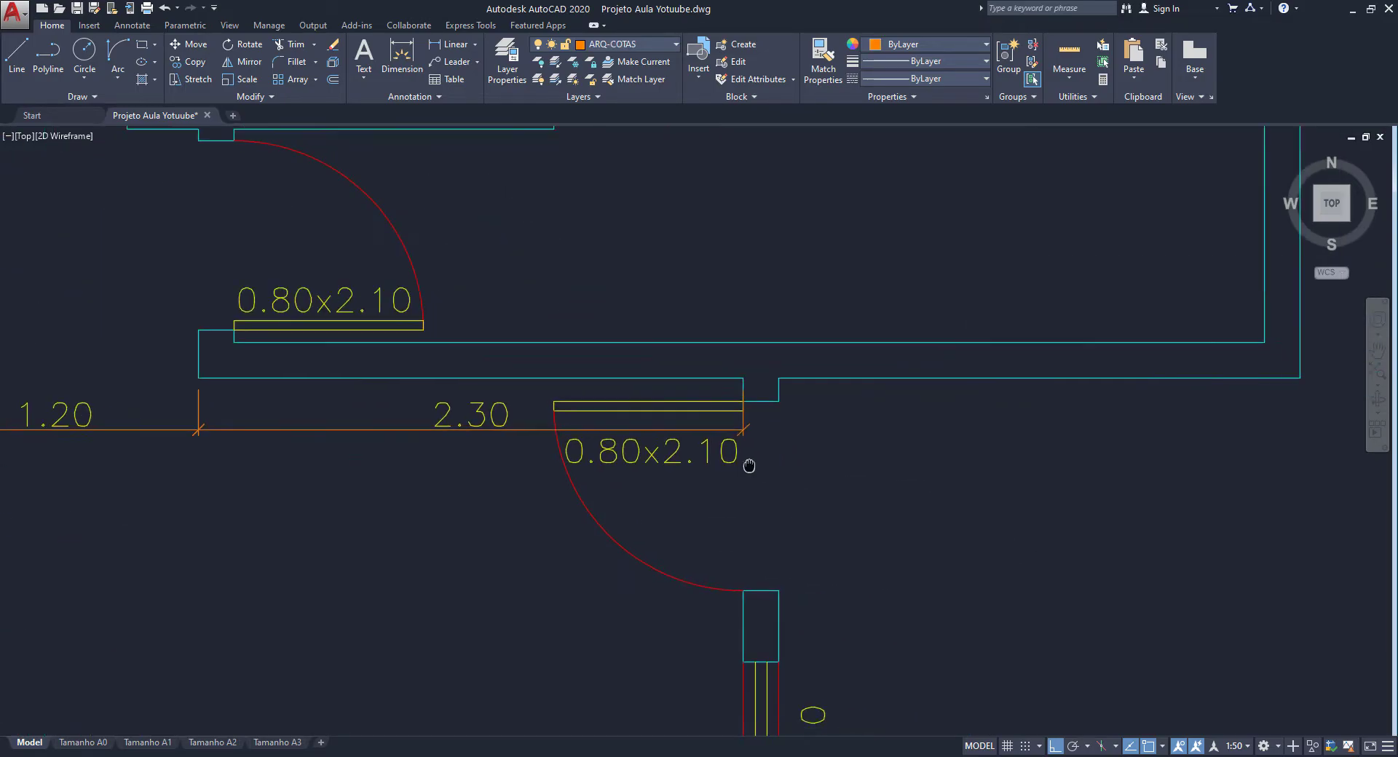
{"action": "middle_click_drag", "start_coordinate": [850, 497], "coordinate": [743, 463]}
{"action": "scroll", "coordinate": [835, 468], "scroll_direction": "down", "scroll_amount": 2}
{"action": "key", "text": "Return"}
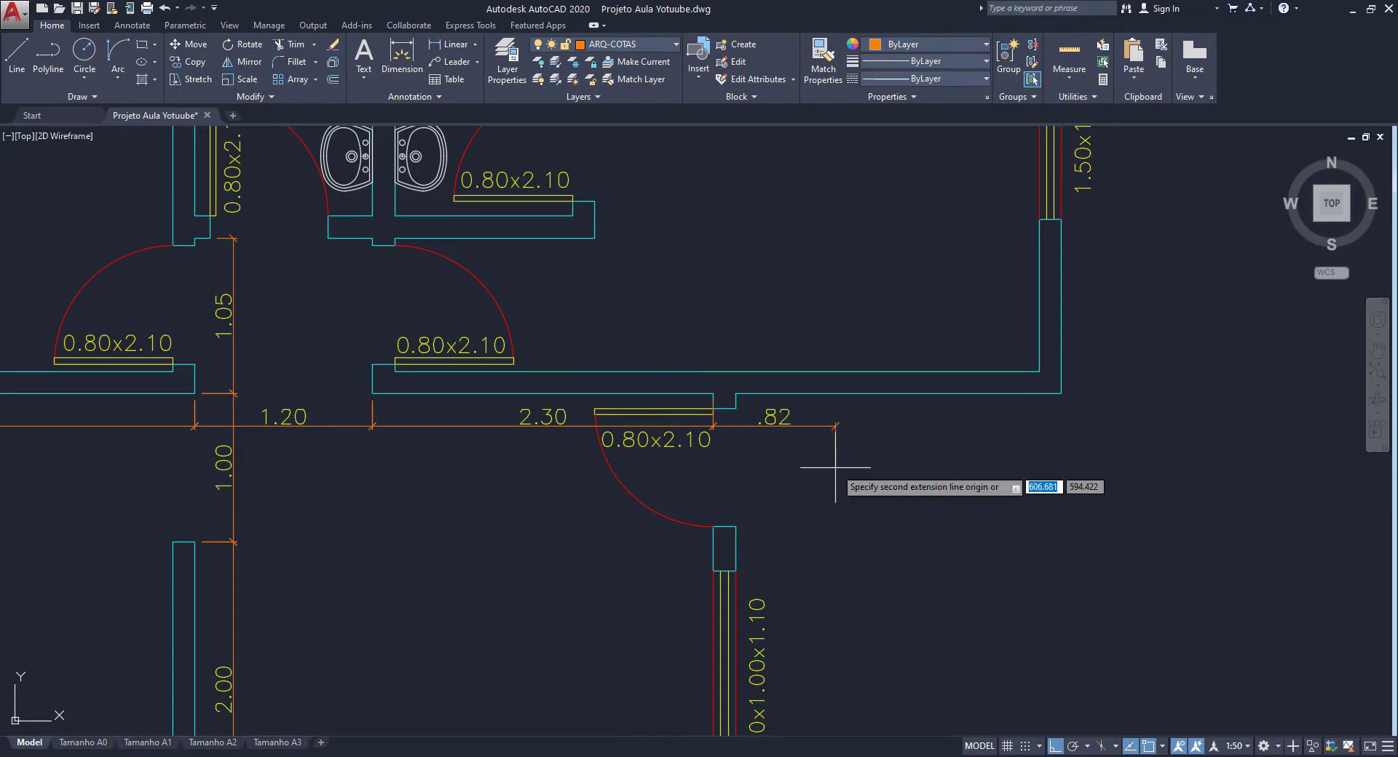
{"action": "left_click", "coordinate": [735, 393]}
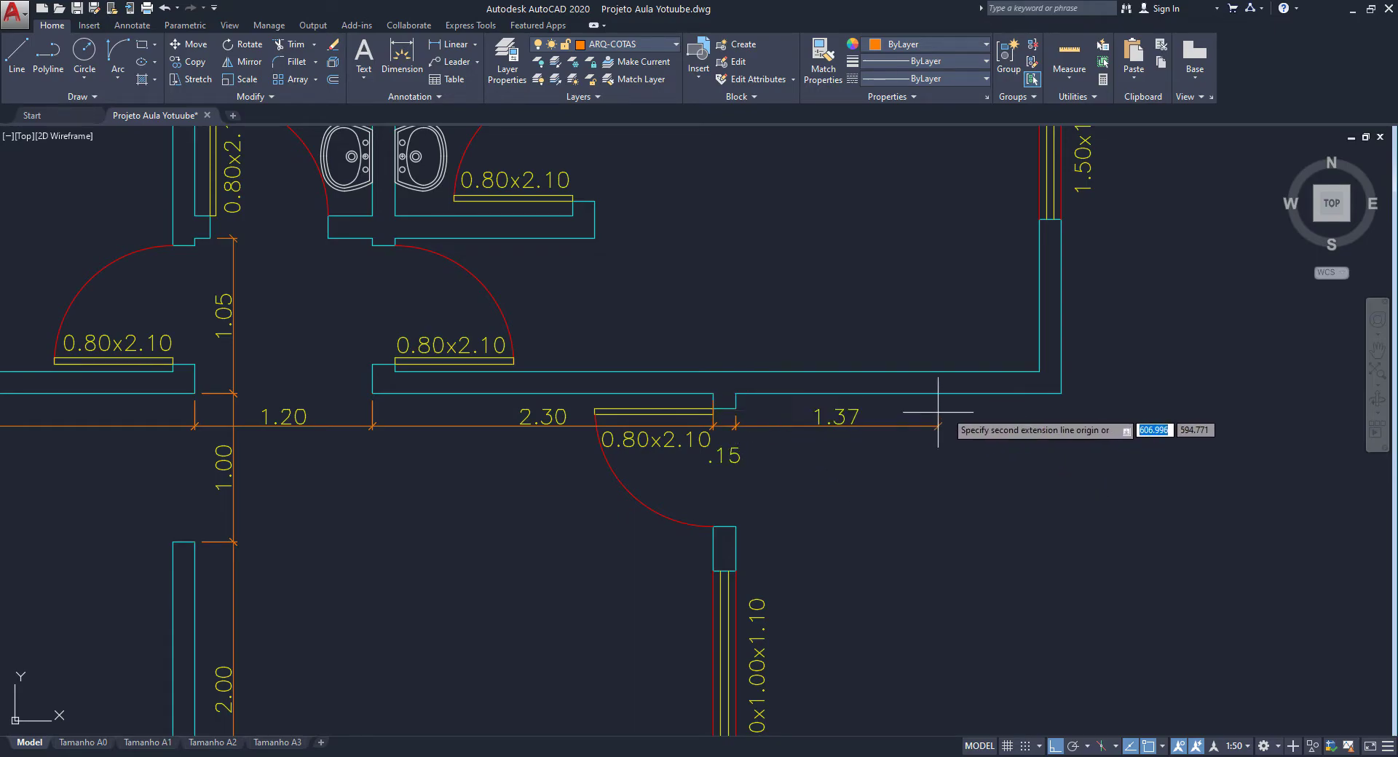
{"action": "left_click", "coordinate": [1061, 393]}
{"action": "key", "text": "Escape"}
{"action": "scroll", "coordinate": [857, 397], "scroll_direction": "down", "scroll_amount": 4}
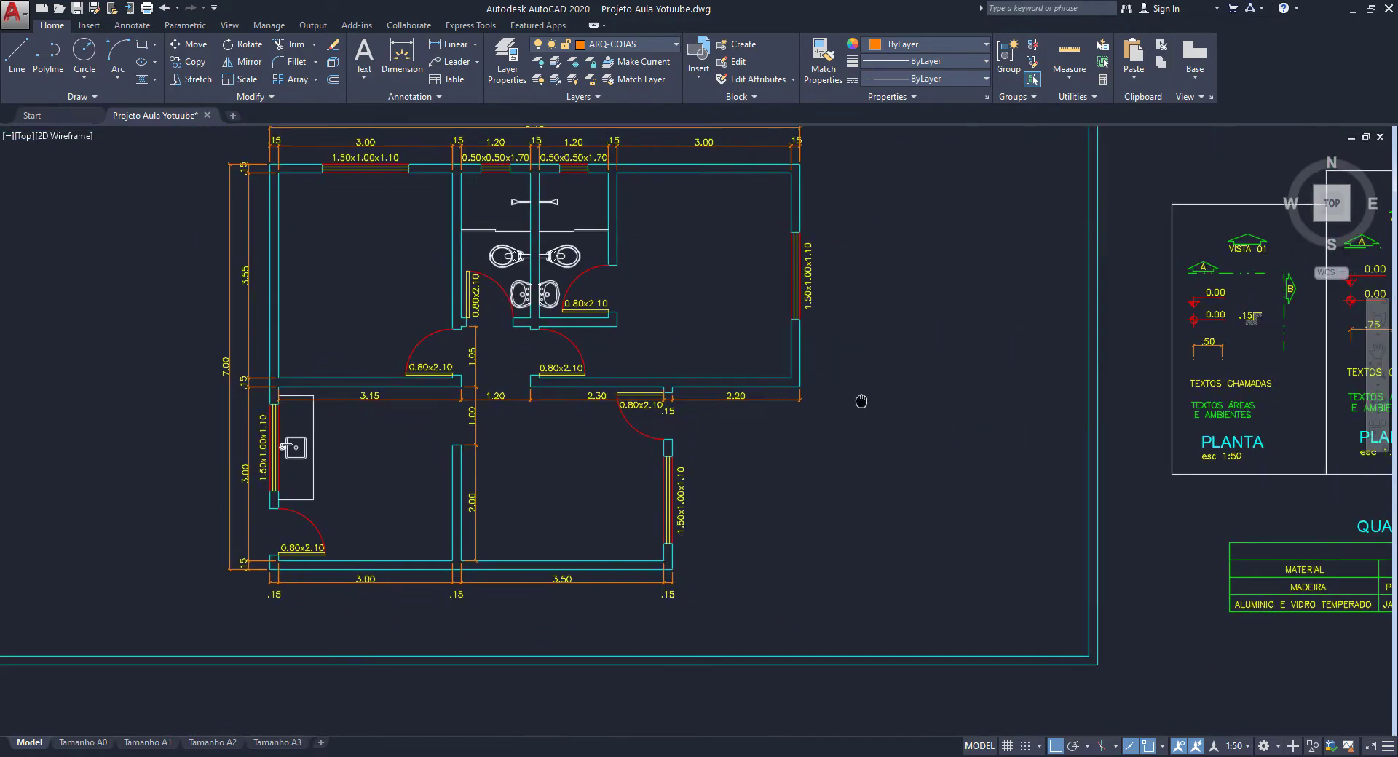
{"action": "scroll", "coordinate": [683, 510], "scroll_direction": "up", "scroll_amount": 3}
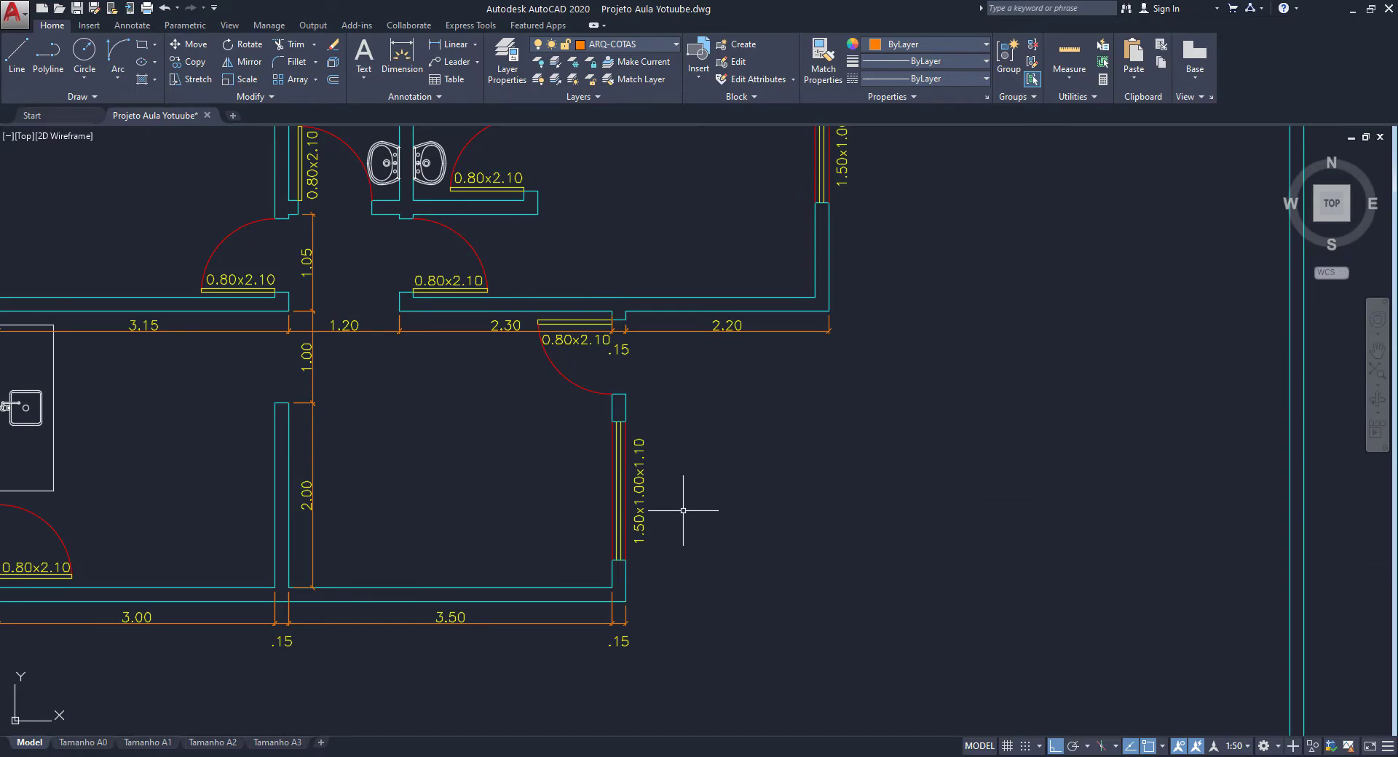
{"action": "type", "text": "dco"}
{"action": "key", "text": "Return"}
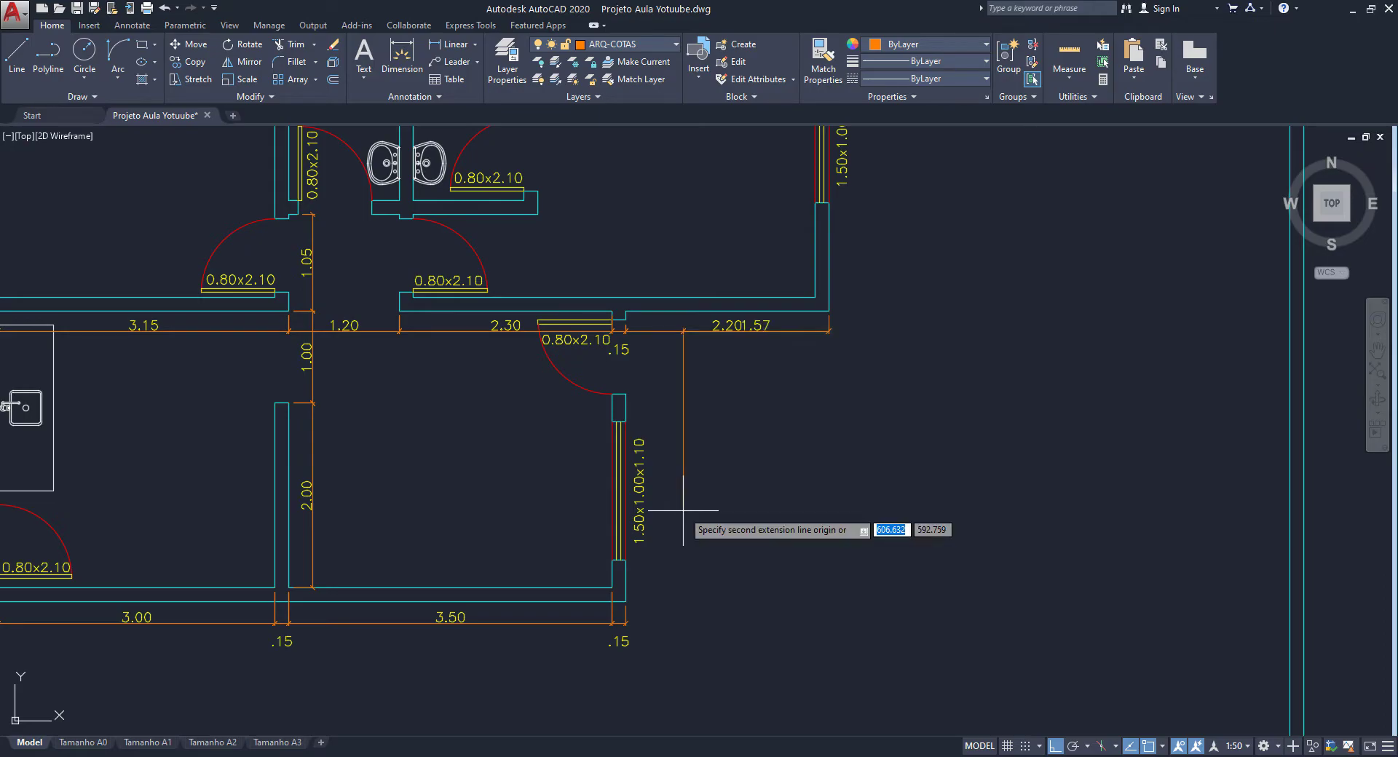
{"action": "left_click", "coordinate": [1025, 331]}
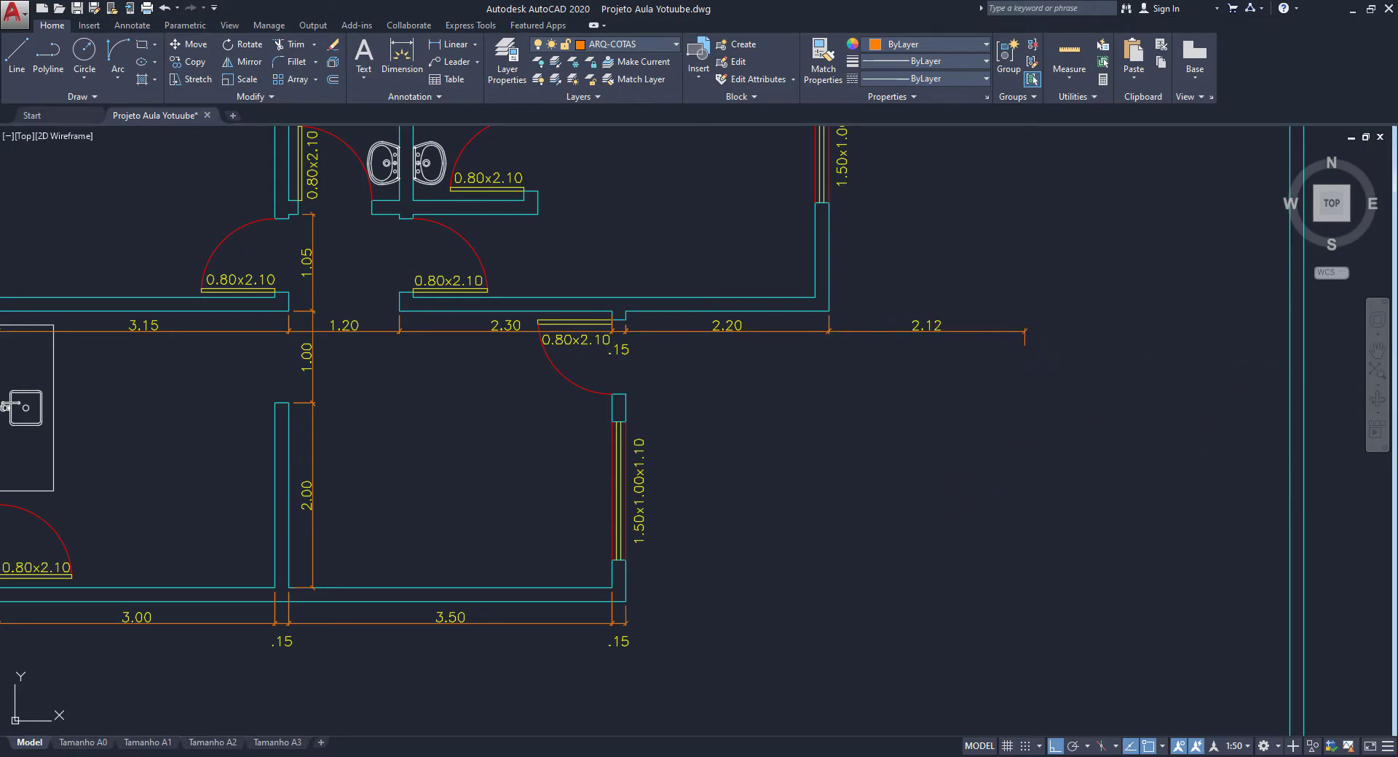
{"action": "key", "text": "Escape"}
{"action": "left_click_drag", "start_coordinate": [1094, 422], "coordinate": [981, 277]}
{"action": "key", "text": "Delete"}
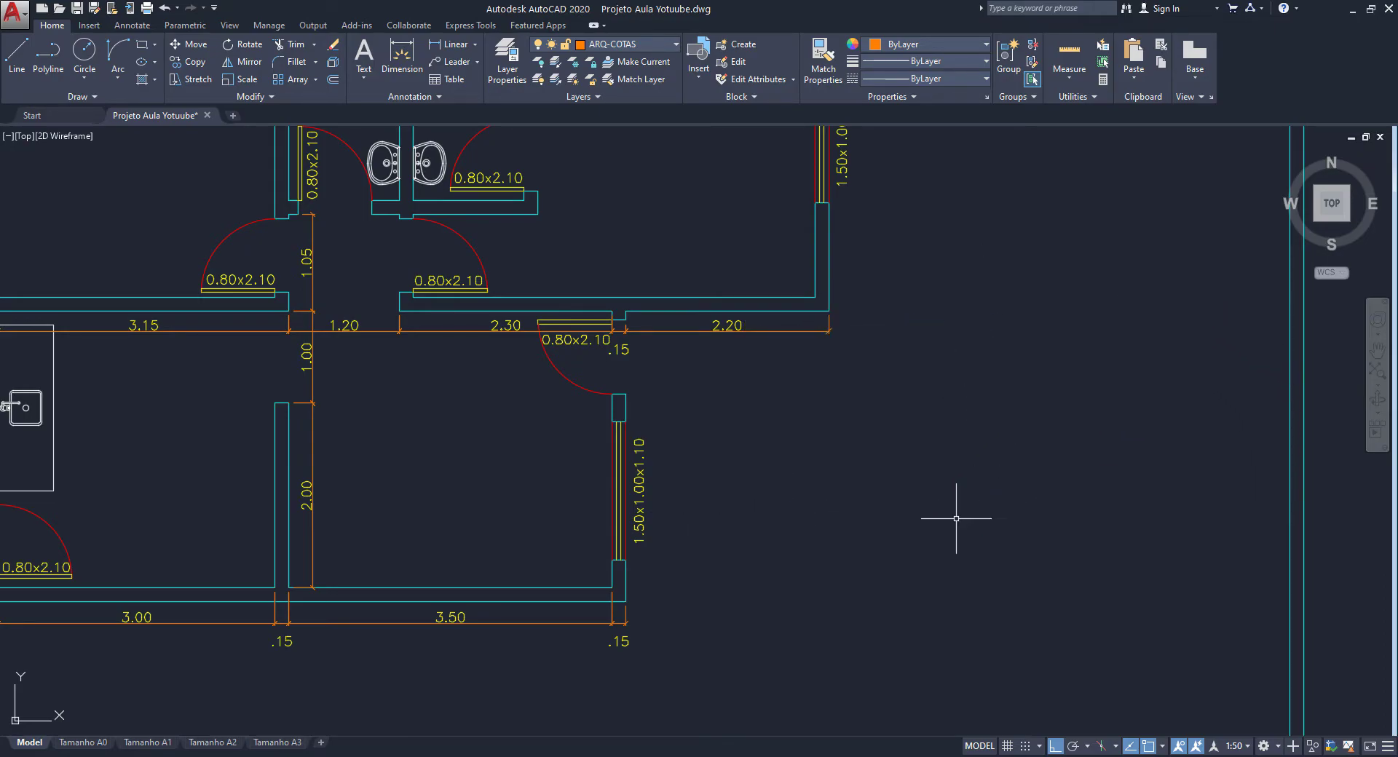
{"action": "type", "text": "DCo"}
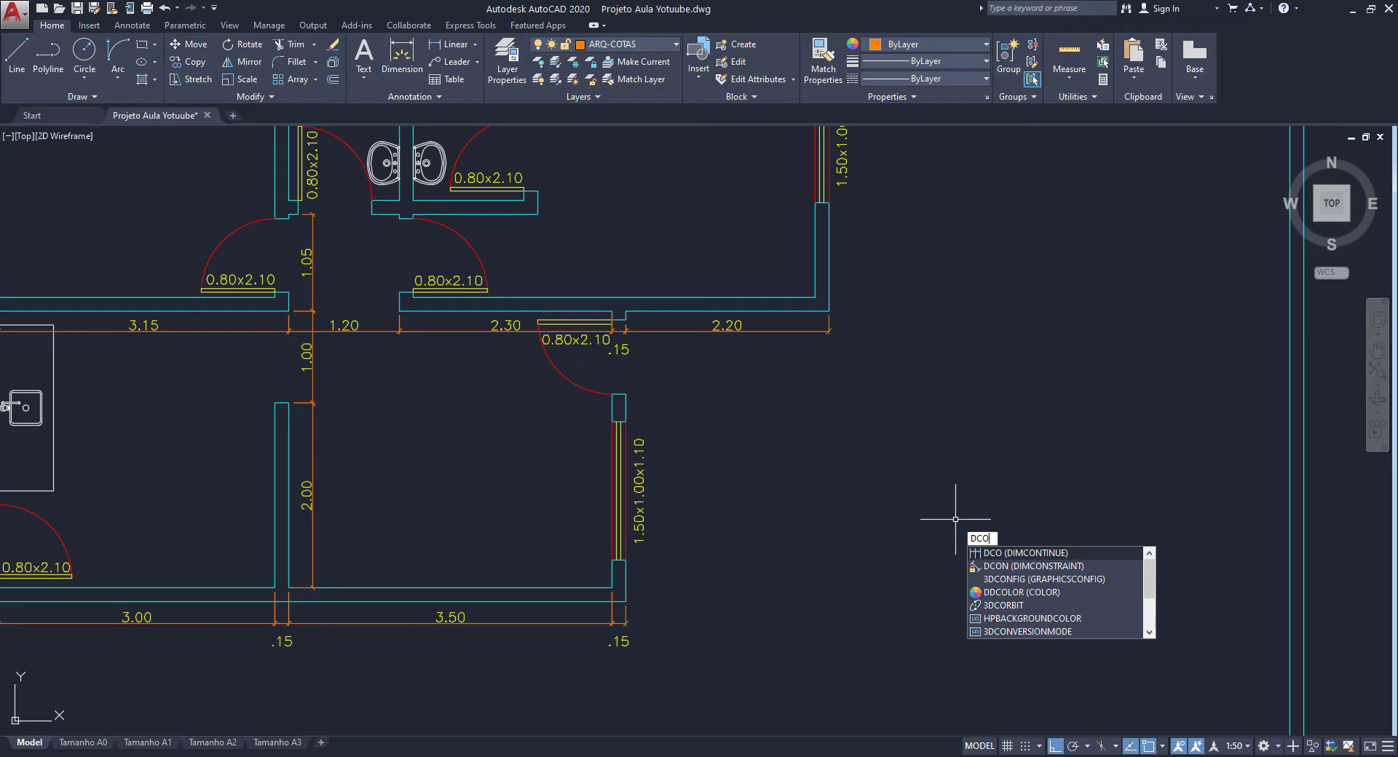
{"action": "key", "text": "Return"}
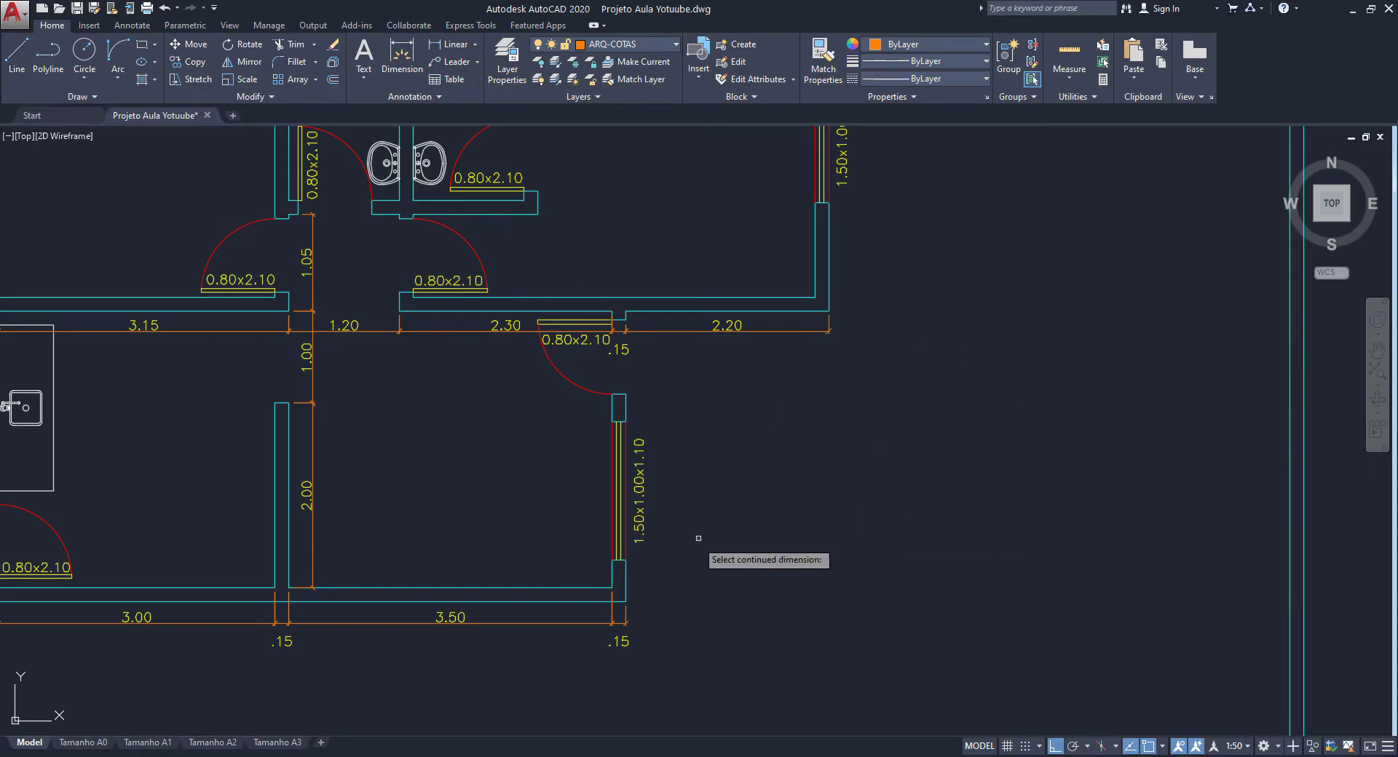
{"action": "left_click", "coordinate": [625, 620]}
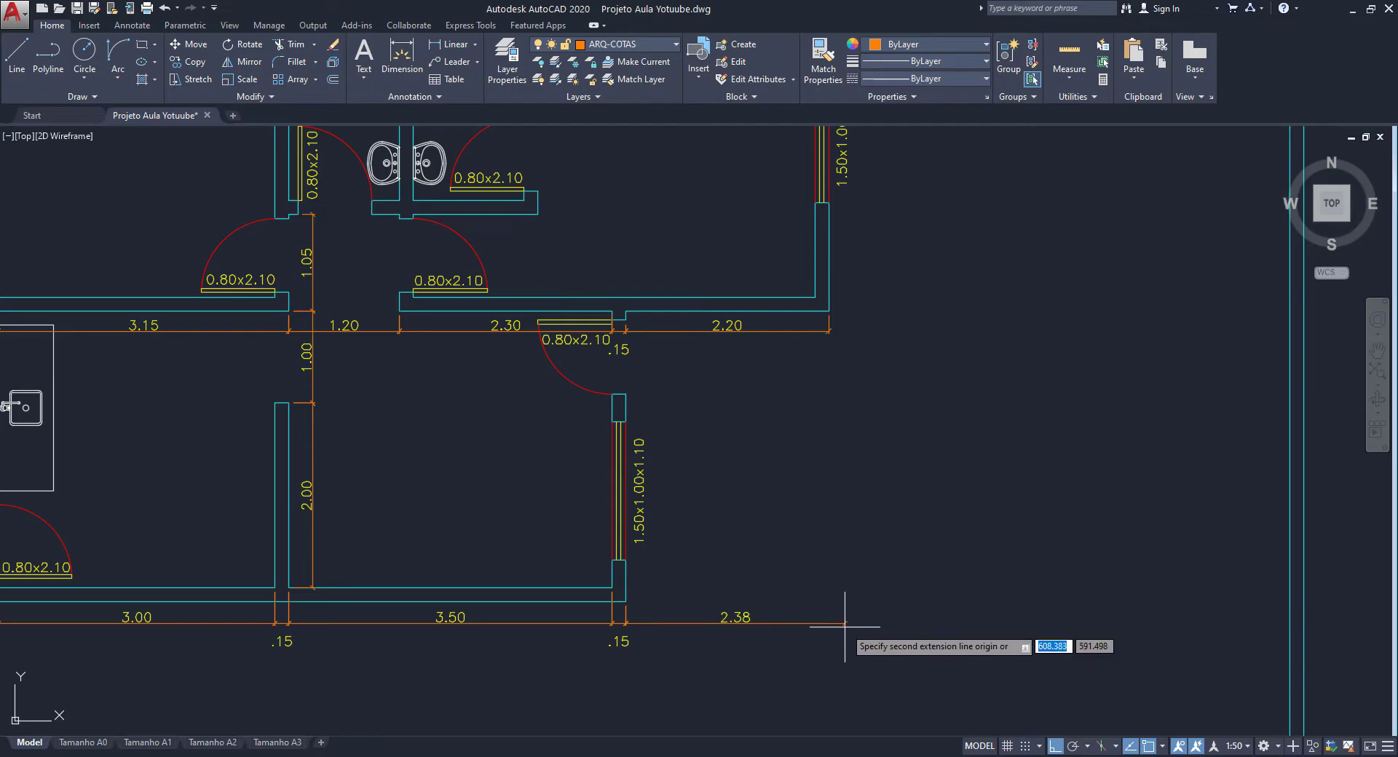
{"action": "left_click", "coordinate": [844, 628]}
{"action": "left_click", "coordinate": [972, 645]}
{"action": "left_click", "coordinate": [1068, 623]}
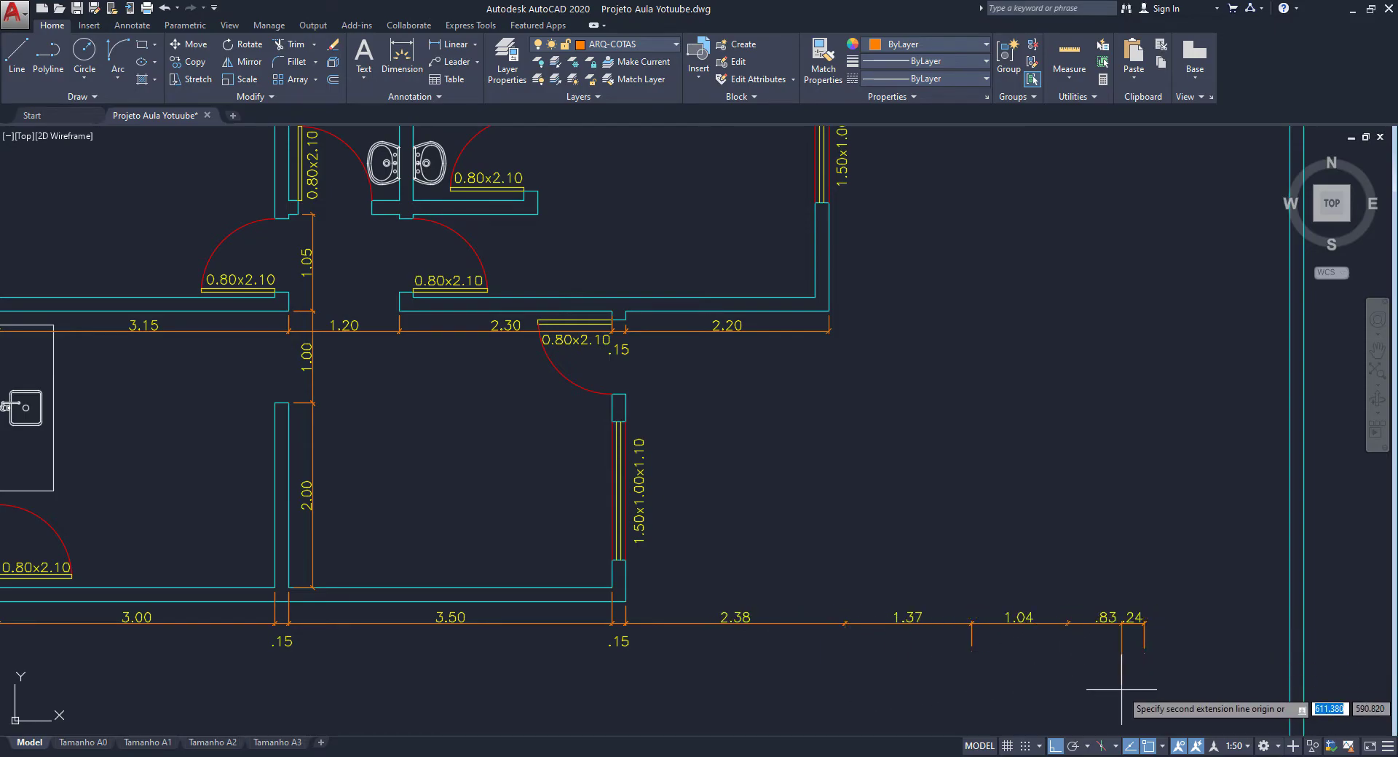
{"action": "left_click", "coordinate": [1144, 647]}
{"action": "key", "text": "Escape"}
{"action": "left_click", "coordinate": [1200, 663]}
{"action": "left_click", "coordinate": [706, 585]}
{"action": "key", "text": "Delete"}
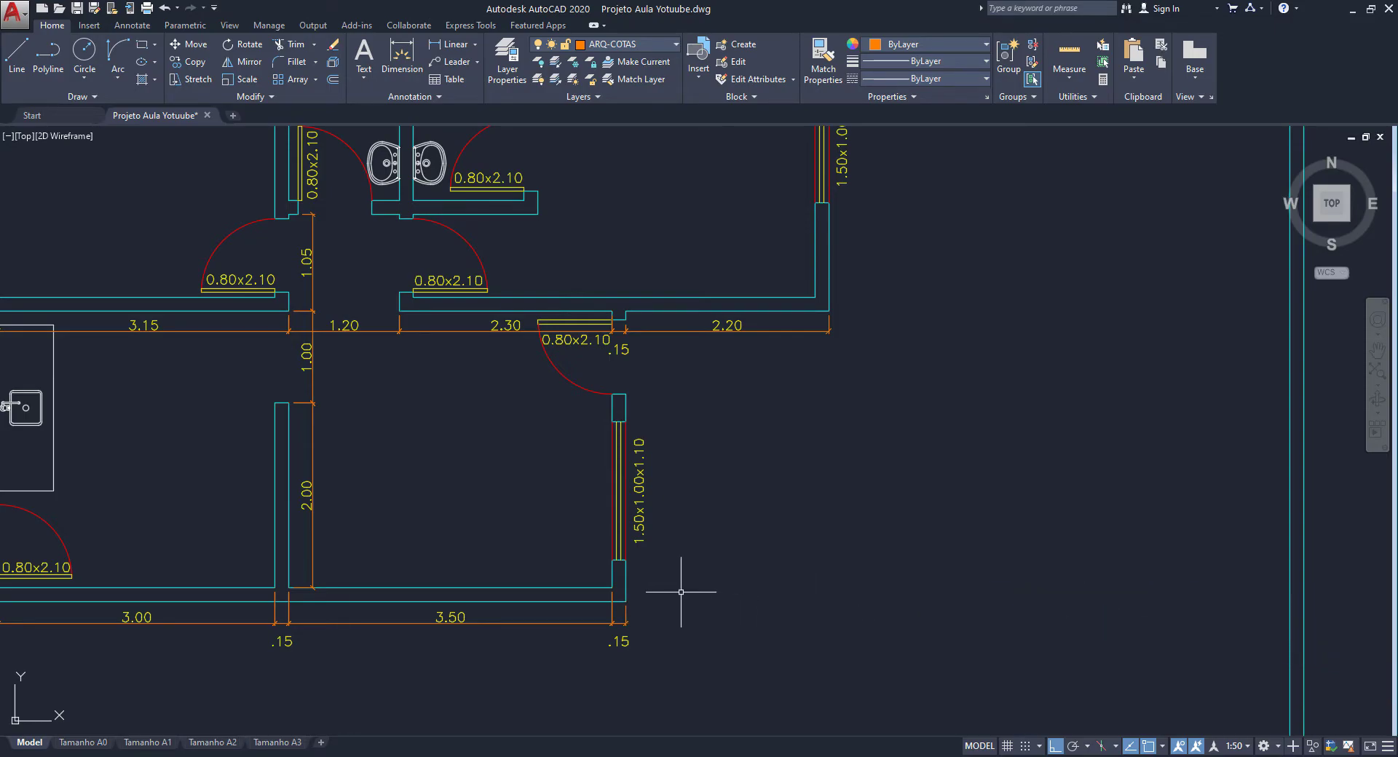
{"action": "type", "text": "dli"}
- Dimension the .15 wall thickness beside the lower-right room's window wall
{"action": "key", "text": "Return"}
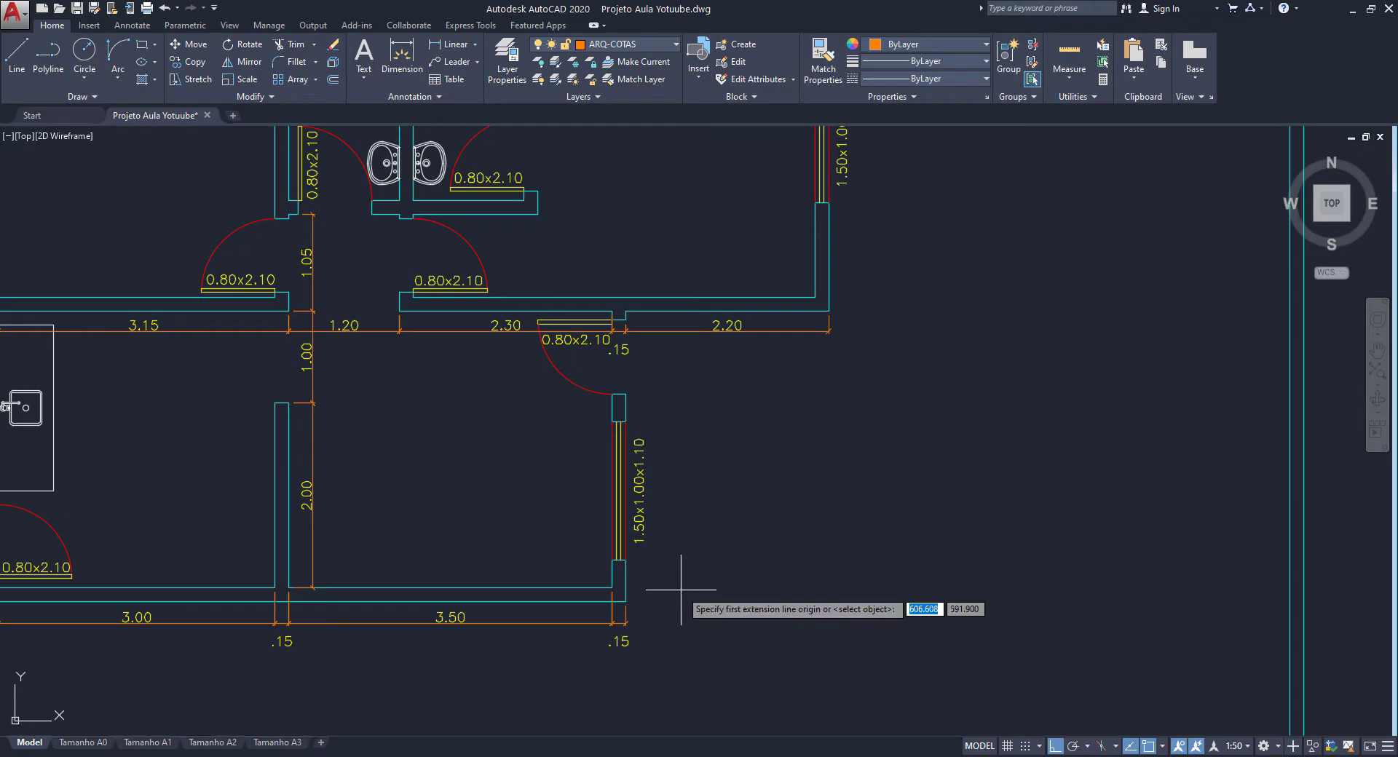
{"action": "scroll", "coordinate": [634, 599], "scroll_direction": "up", "scroll_amount": 2}
{"action": "left_click", "coordinate": [613, 581]}
{"action": "left_click", "coordinate": [622, 602]}
{"action": "type", "text": "d"}
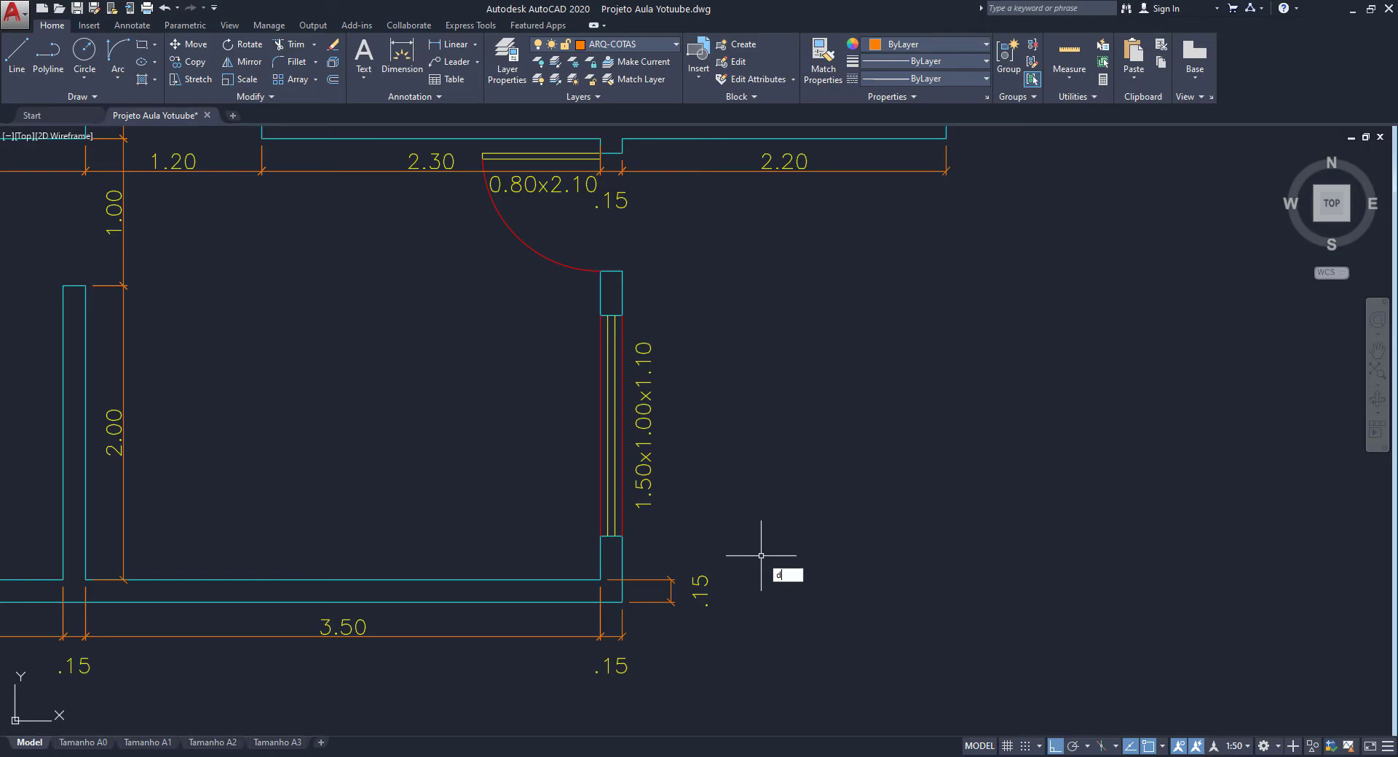
{"action": "type", "text": "co"}
{"action": "key", "text": "Return"}
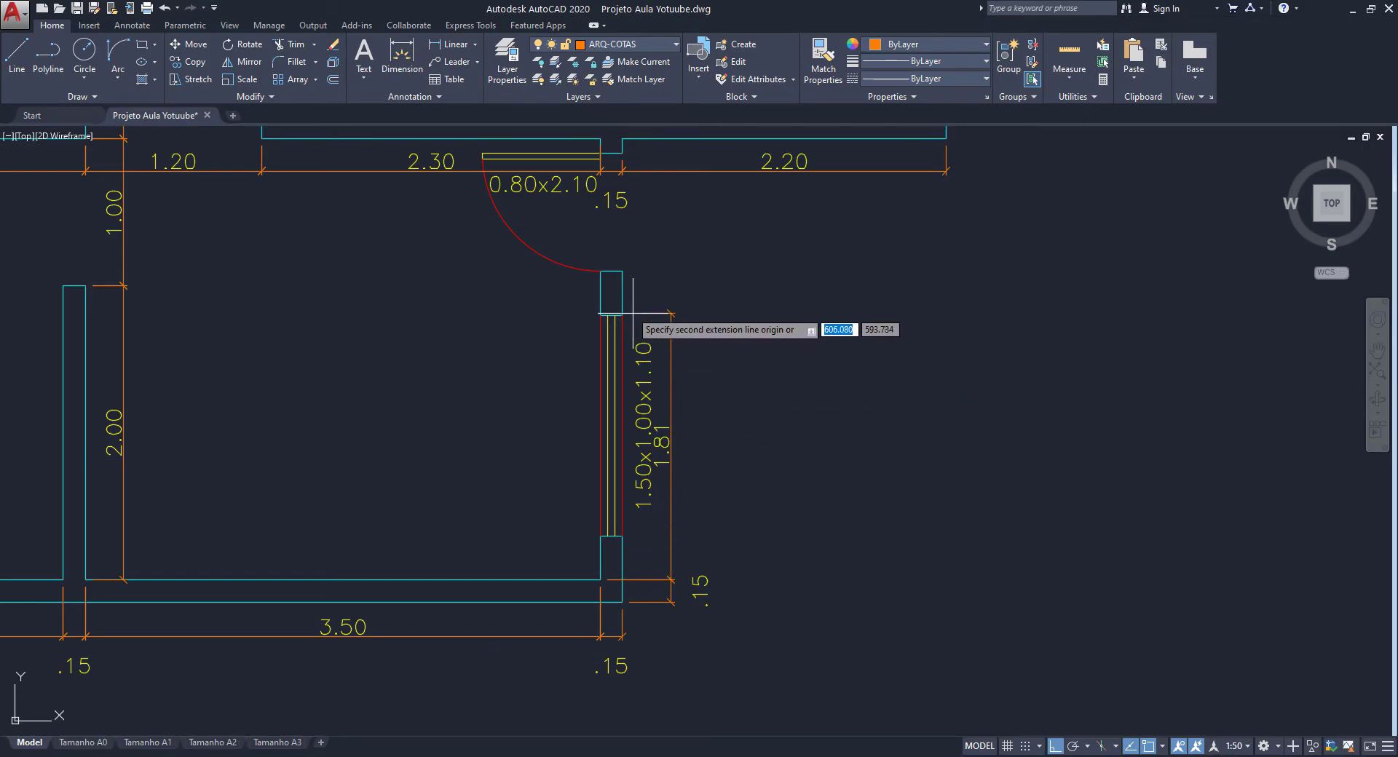
{"action": "key", "text": "Escape"}
- Move the .15 dimension line further right using its grip
{"action": "left_click", "coordinate": [703, 577]}
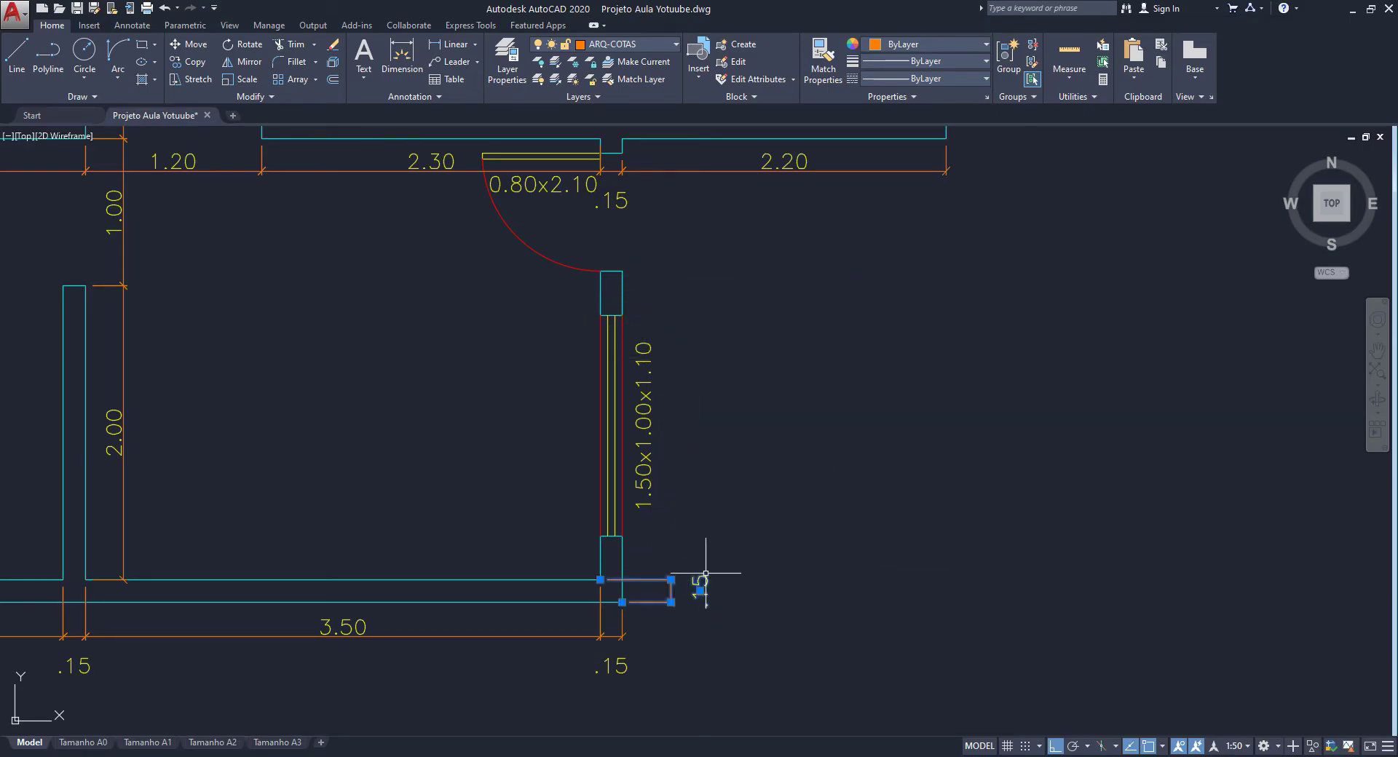
{"action": "scroll", "coordinate": [671, 579], "scroll_direction": "up", "scroll_amount": 4}
{"action": "left_click", "coordinate": [660, 589]}
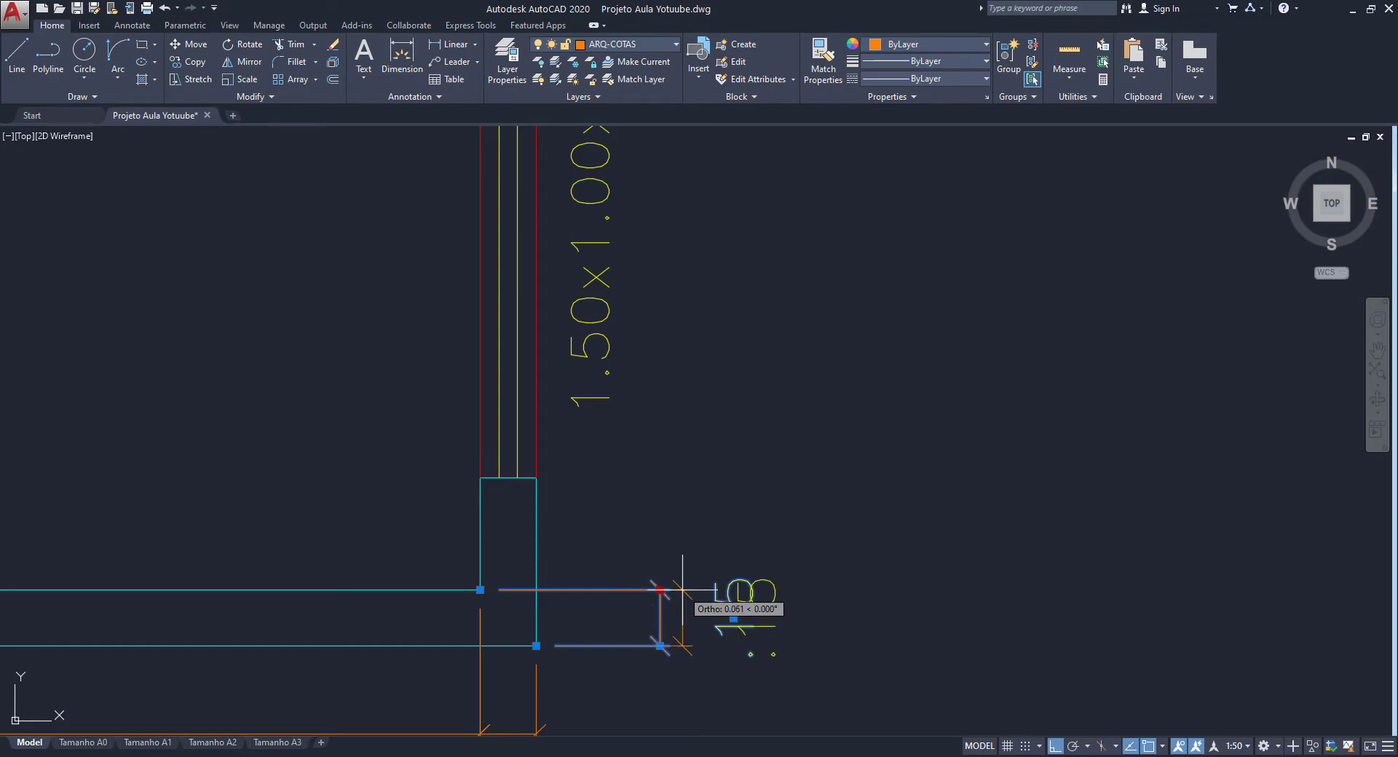
{"action": "left_click", "coordinate": [690, 589]}
- Continue the vertical chain with a 3.00 dimension up to the wall corner
{"action": "key", "text": "Return"}
{"action": "scroll", "coordinate": [721, 502], "scroll_direction": "down", "scroll_amount": 2}
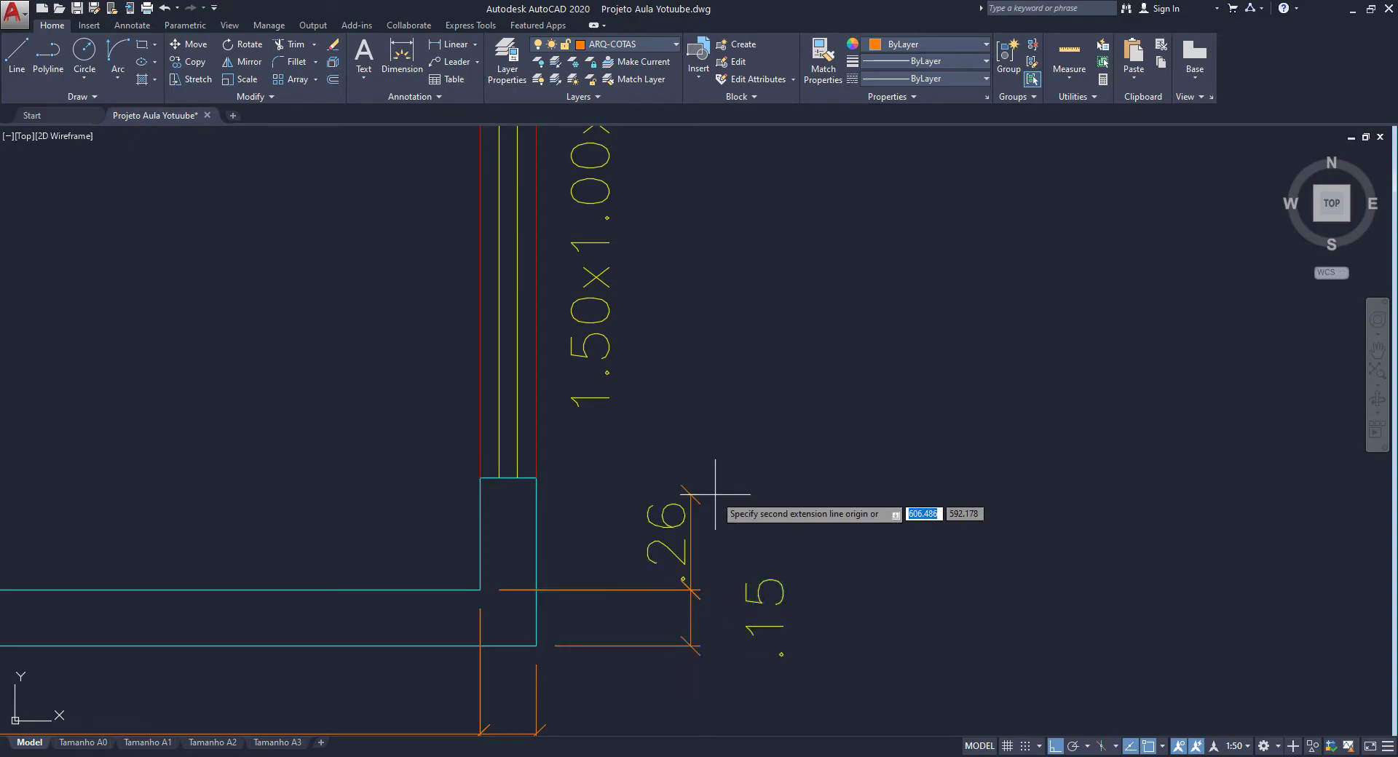
{"action": "middle_click_drag", "start_coordinate": [724, 508], "coordinate": [717, 389]}
{"action": "middle_click_drag", "start_coordinate": [702, 224], "coordinate": [630, 286]}
{"action": "scroll", "coordinate": [631, 286], "scroll_direction": "down", "scroll_amount": 3}
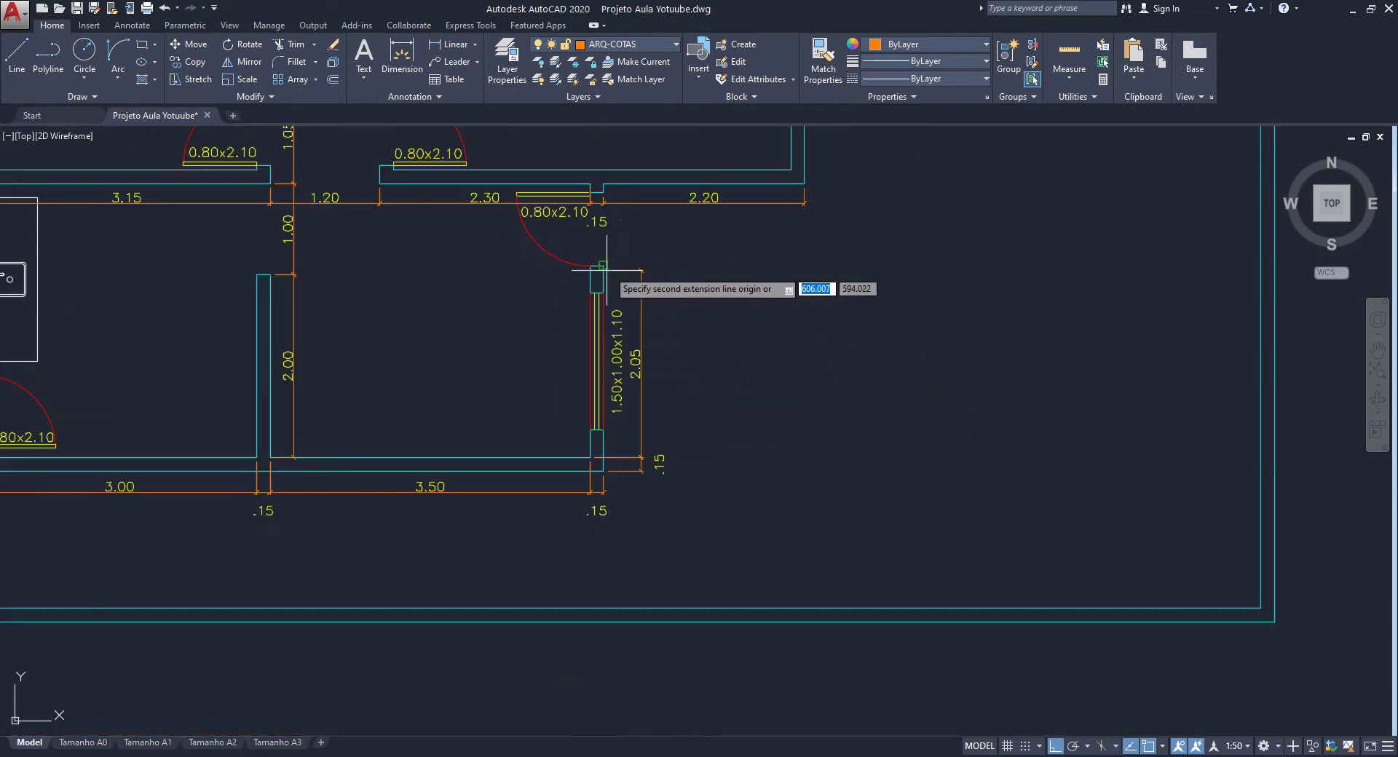
{"action": "left_click", "coordinate": [603, 185]}
{"action": "key", "text": "Escape"}
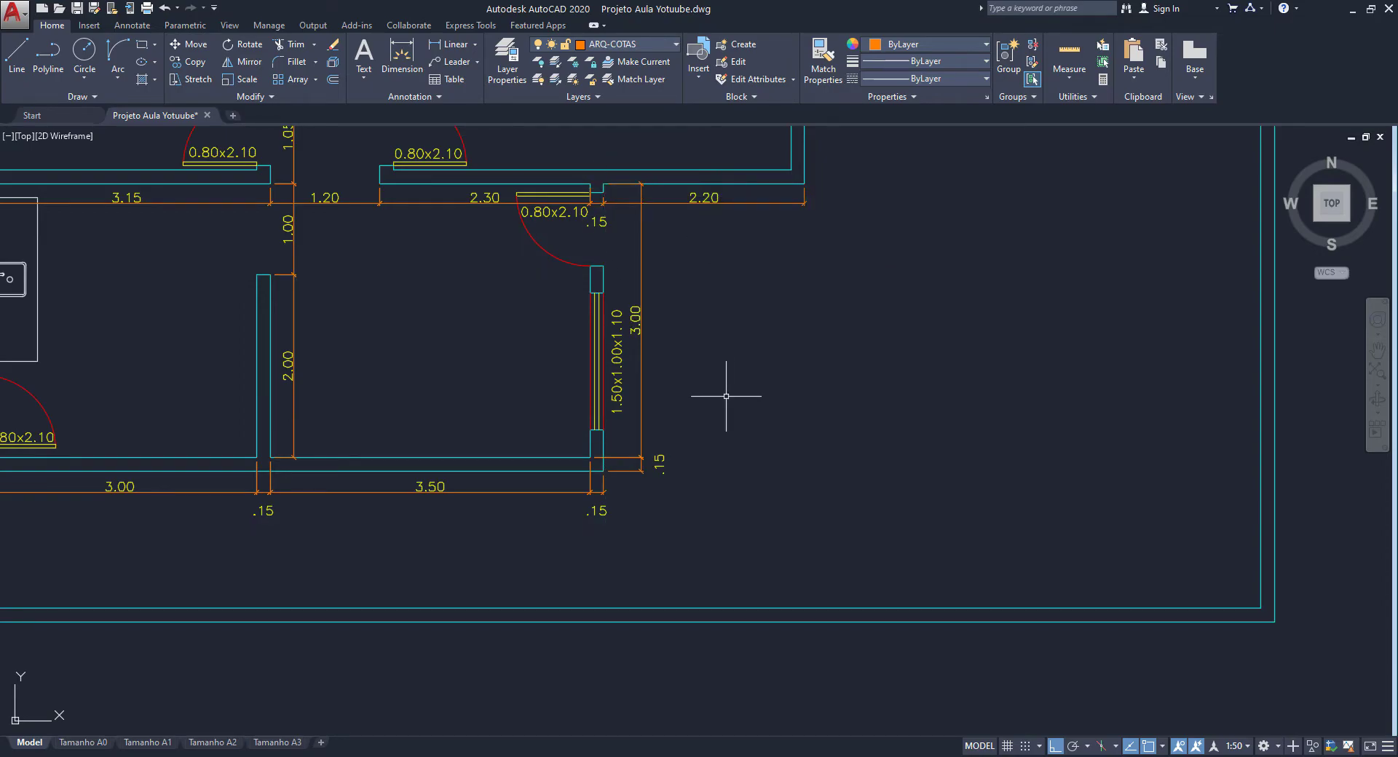
{"action": "scroll", "coordinate": [707, 480], "scroll_direction": "down", "scroll_amount": 2}
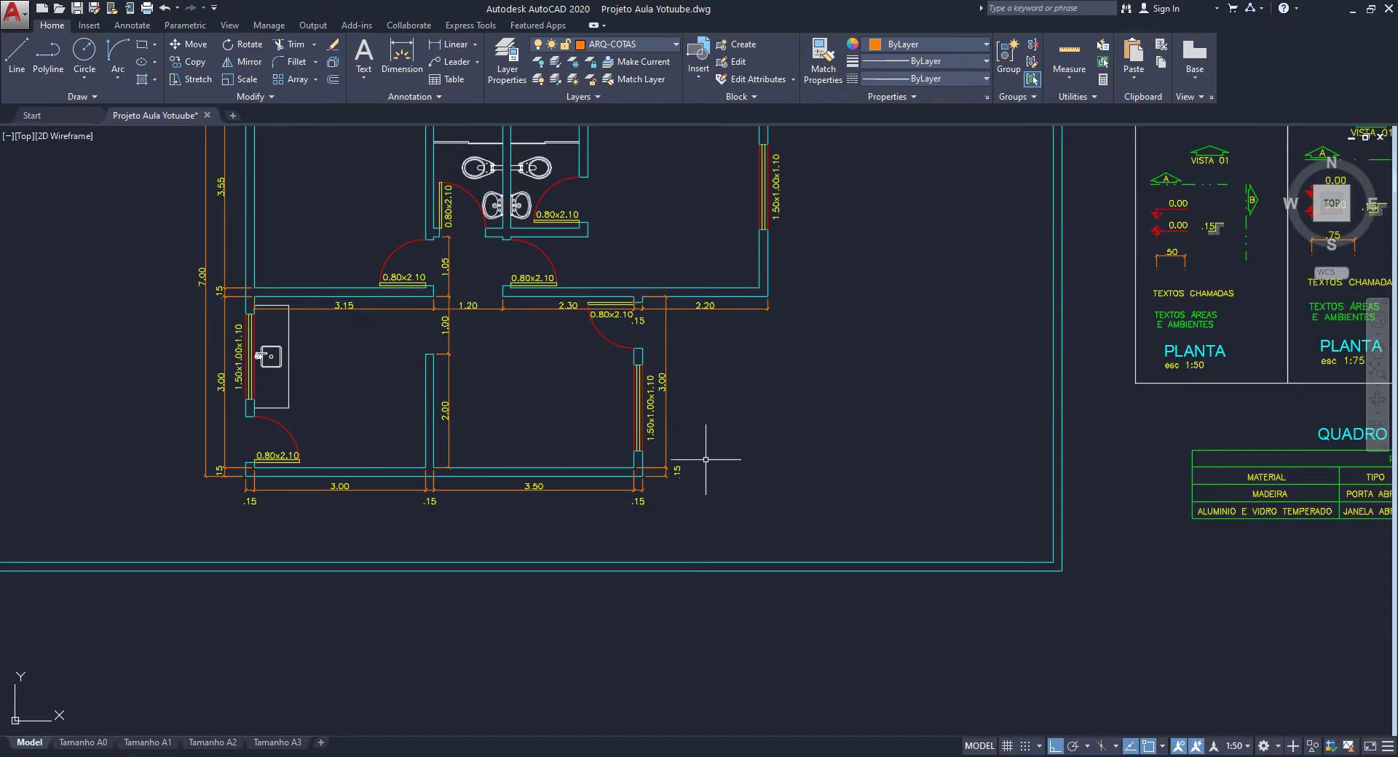
{"action": "scroll", "coordinate": [462, 462], "scroll_direction": "up", "scroll_amount": 1}
{"action": "scroll", "coordinate": [321, 378], "scroll_direction": "up", "scroll_amount": 1}
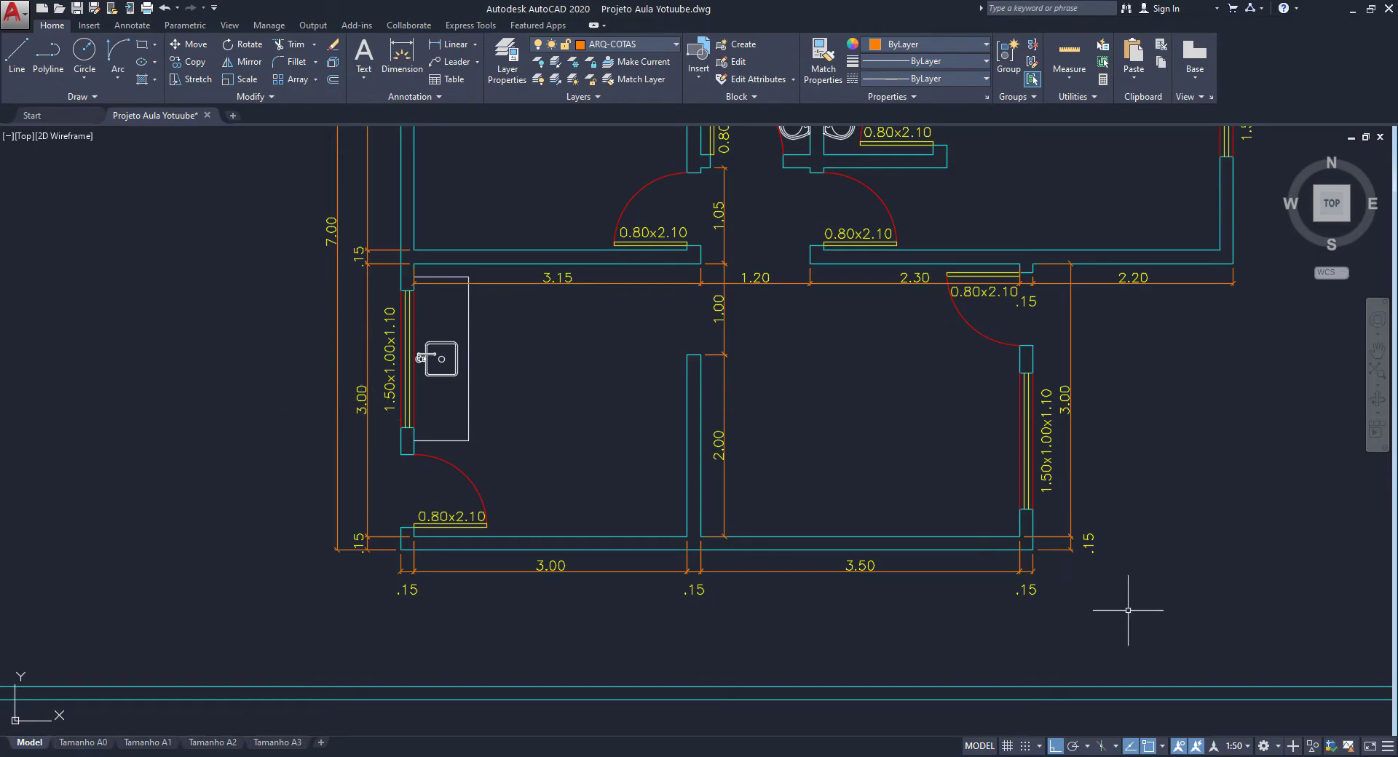
{"action": "left_click_drag", "start_coordinate": [1128, 610], "coordinate": [1077, 400]}
{"action": "scroll", "coordinate": [1077, 400], "scroll_direction": "down", "scroll_amount": 2}
{"action": "middle_click_drag", "start_coordinate": [1078, 399], "coordinate": [747, 466]}
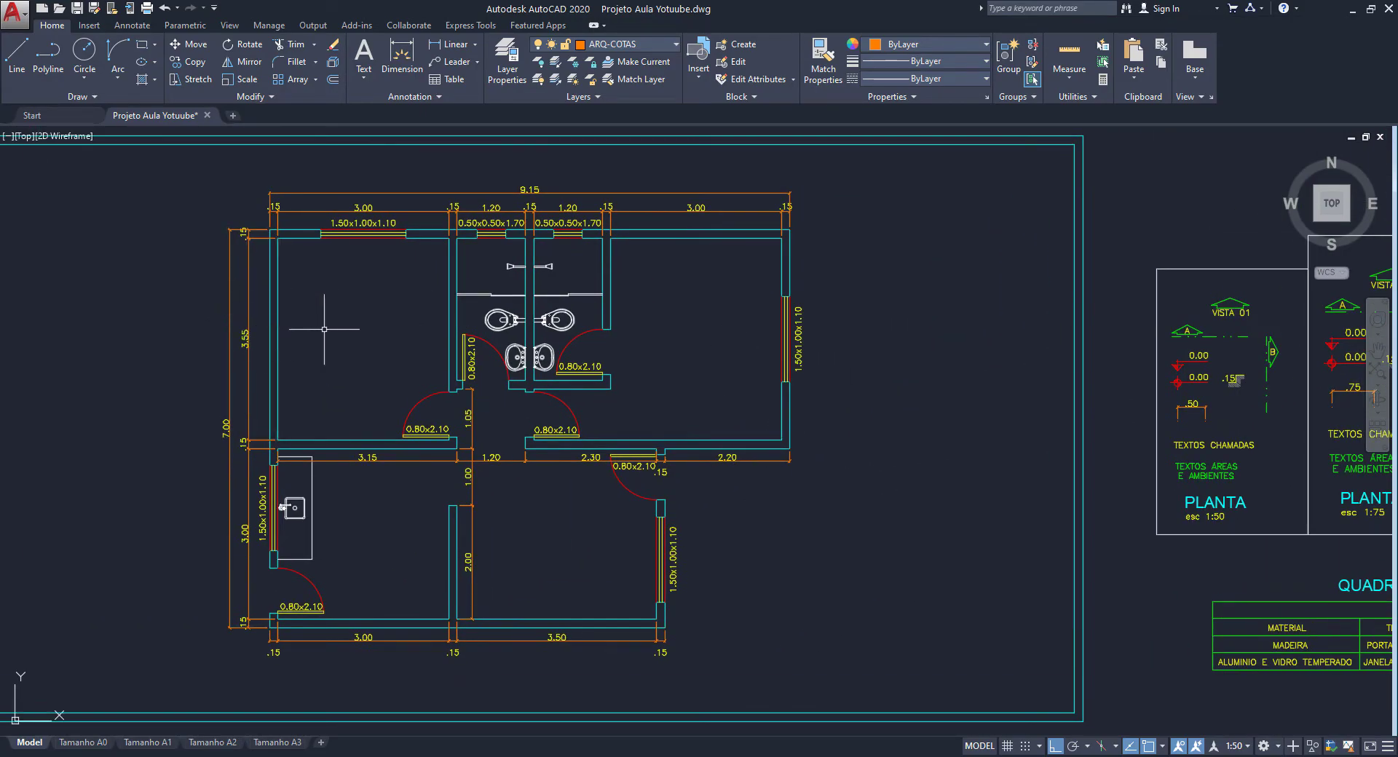
{"action": "scroll", "coordinate": [767, 336], "scroll_direction": "up", "scroll_amount": 2}
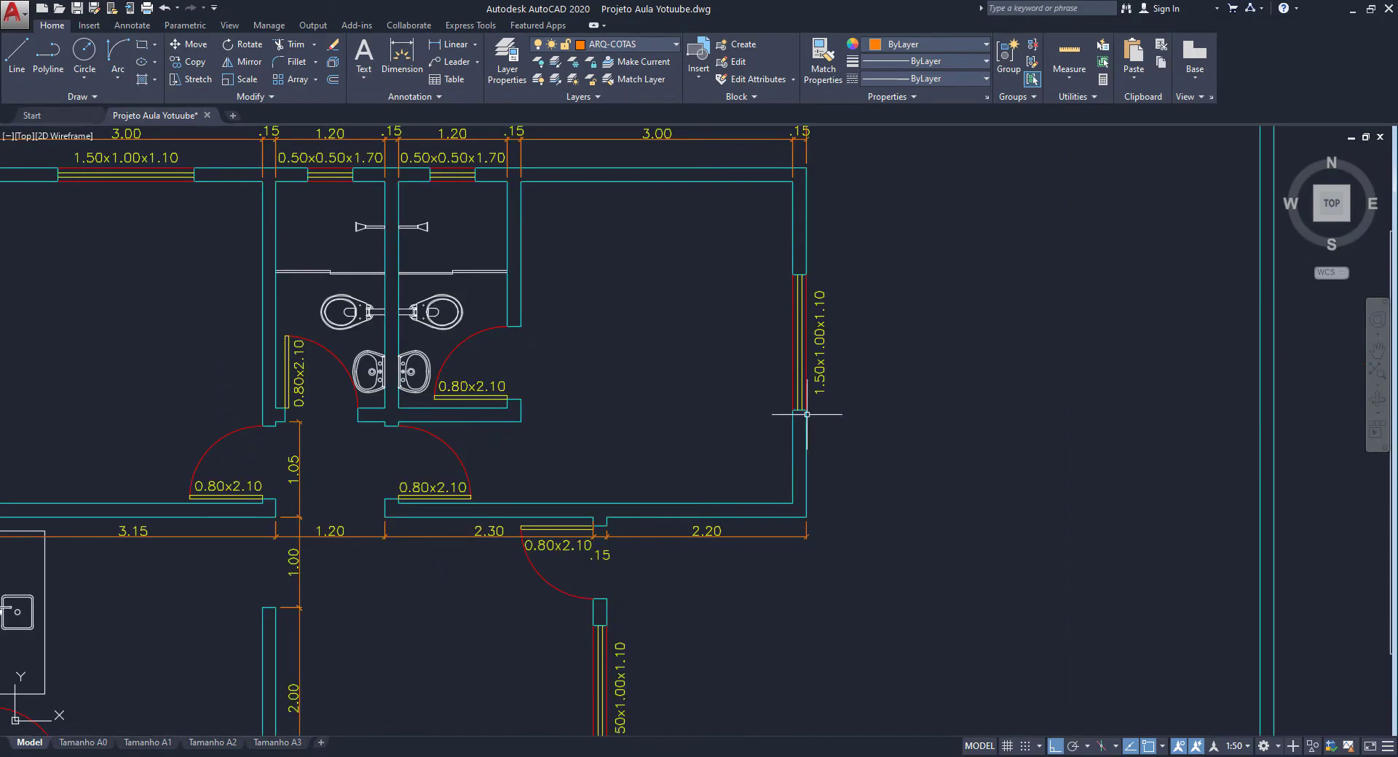
{"action": "type", "text": "dl"}
- Dimension the .15 lower wall thickness on the upper-right room's right side
{"action": "key", "text": "Return"}
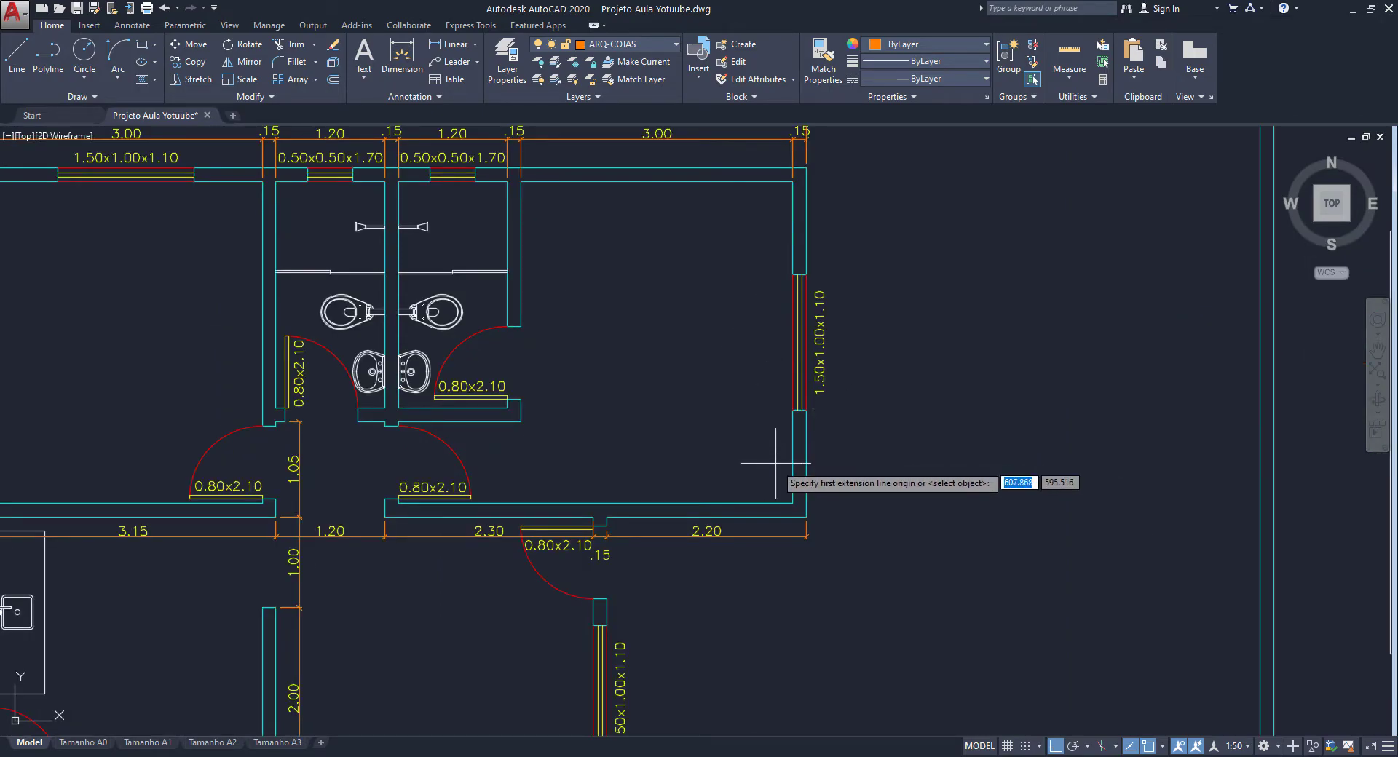
{"action": "left_click", "coordinate": [806, 518]}
{"action": "left_click", "coordinate": [792, 502]}
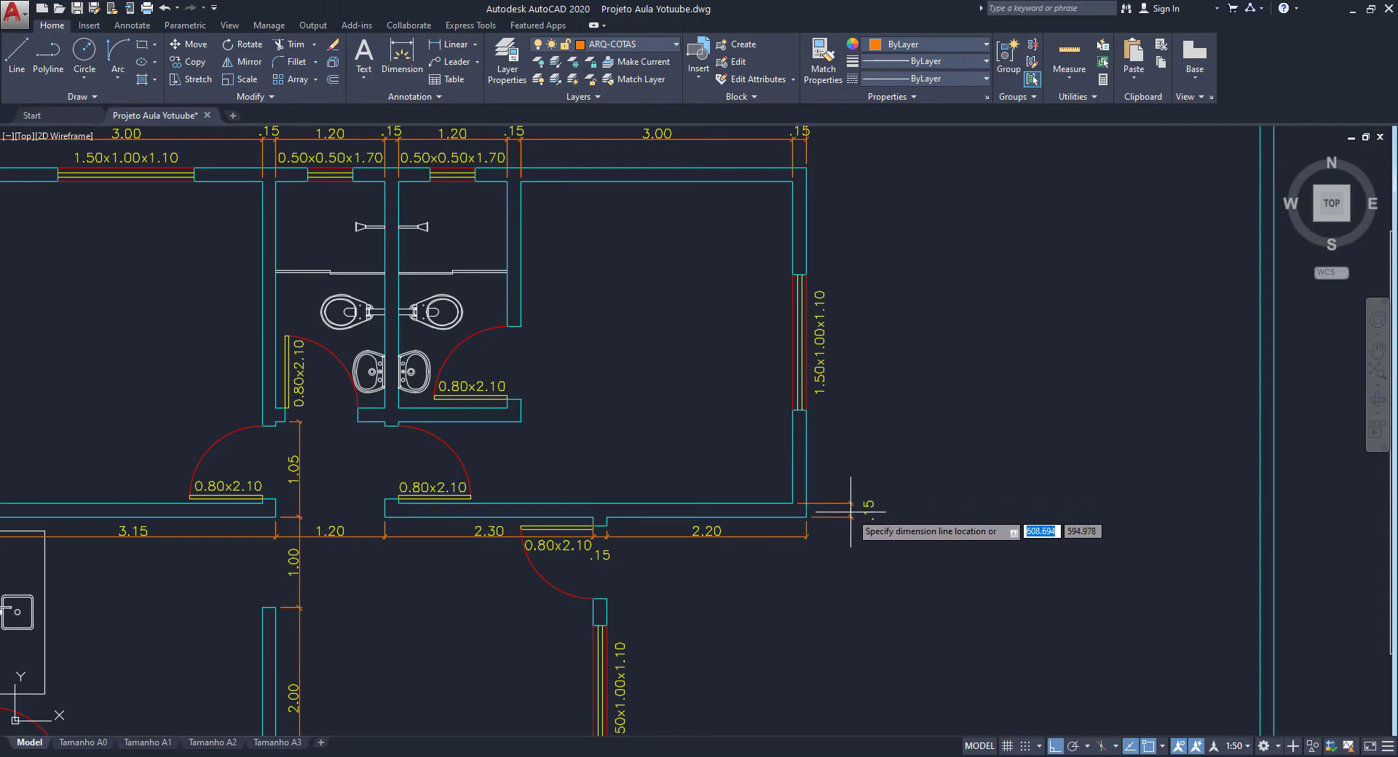
{"action": "left_click", "coordinate": [856, 503]}
- Continue the chain with DCO, adding the 3.55 room span and the top .15 wall
{"action": "type", "text": "dco"}
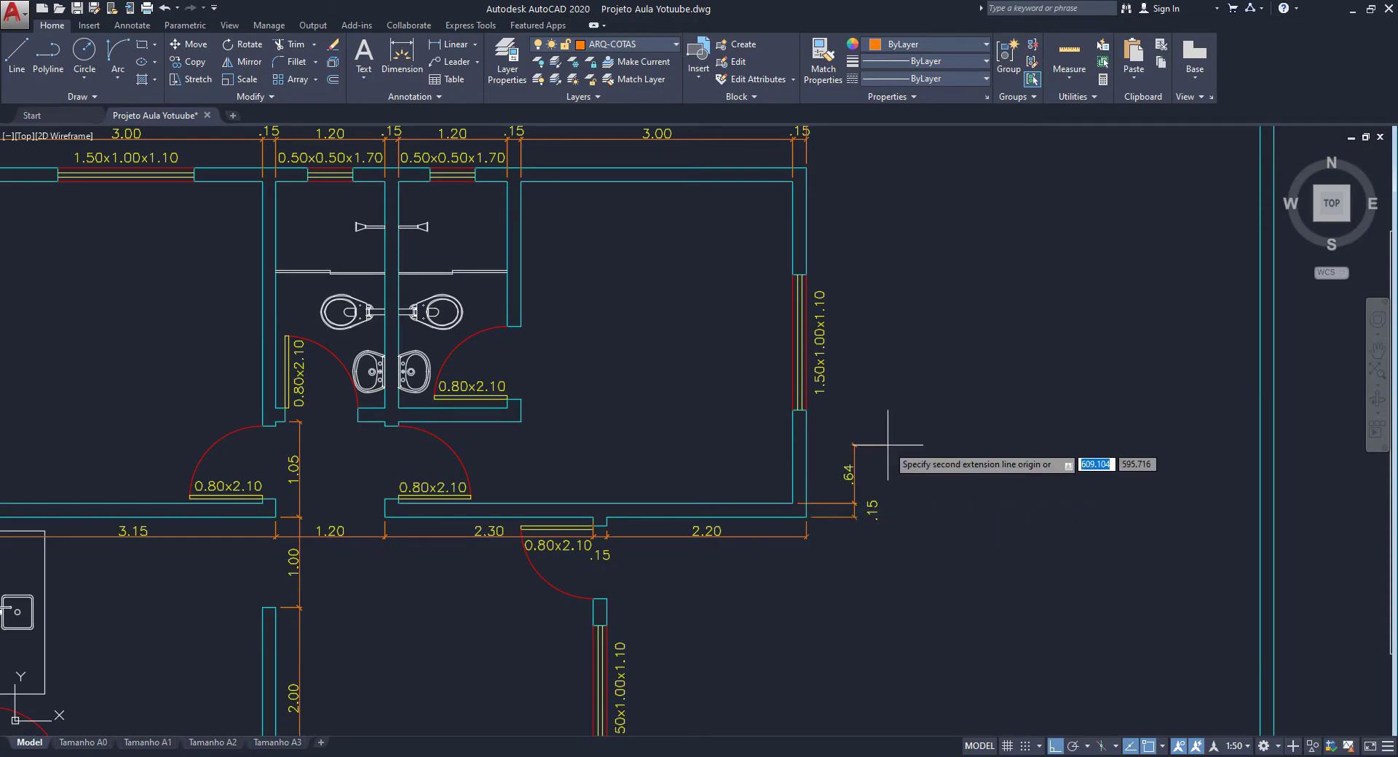
{"action": "key", "text": "Return"}
{"action": "left_click", "coordinate": [794, 190]}
{"action": "left_click", "coordinate": [806, 168]}
{"action": "key", "text": "Escape"}
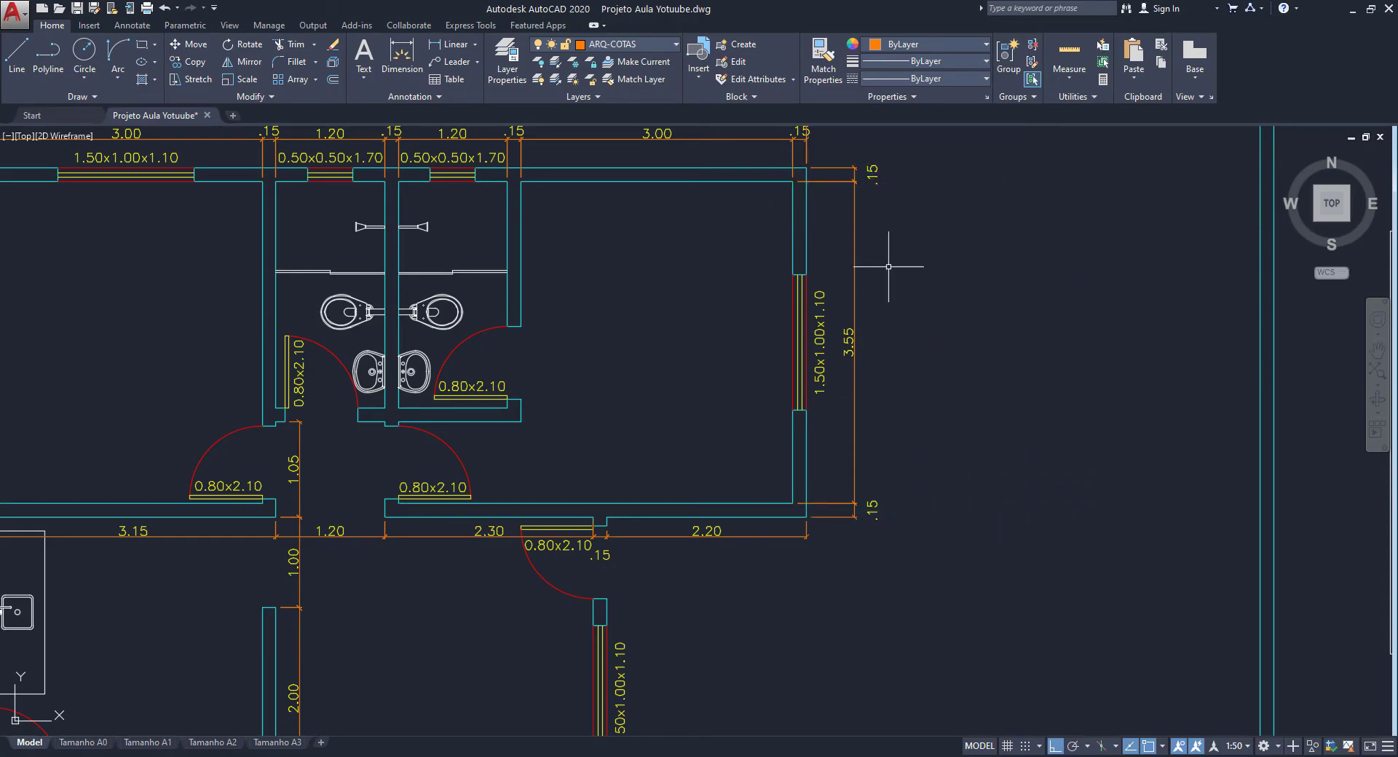
{"action": "type", "text": "li"}
{"action": "key", "text": "Return"}
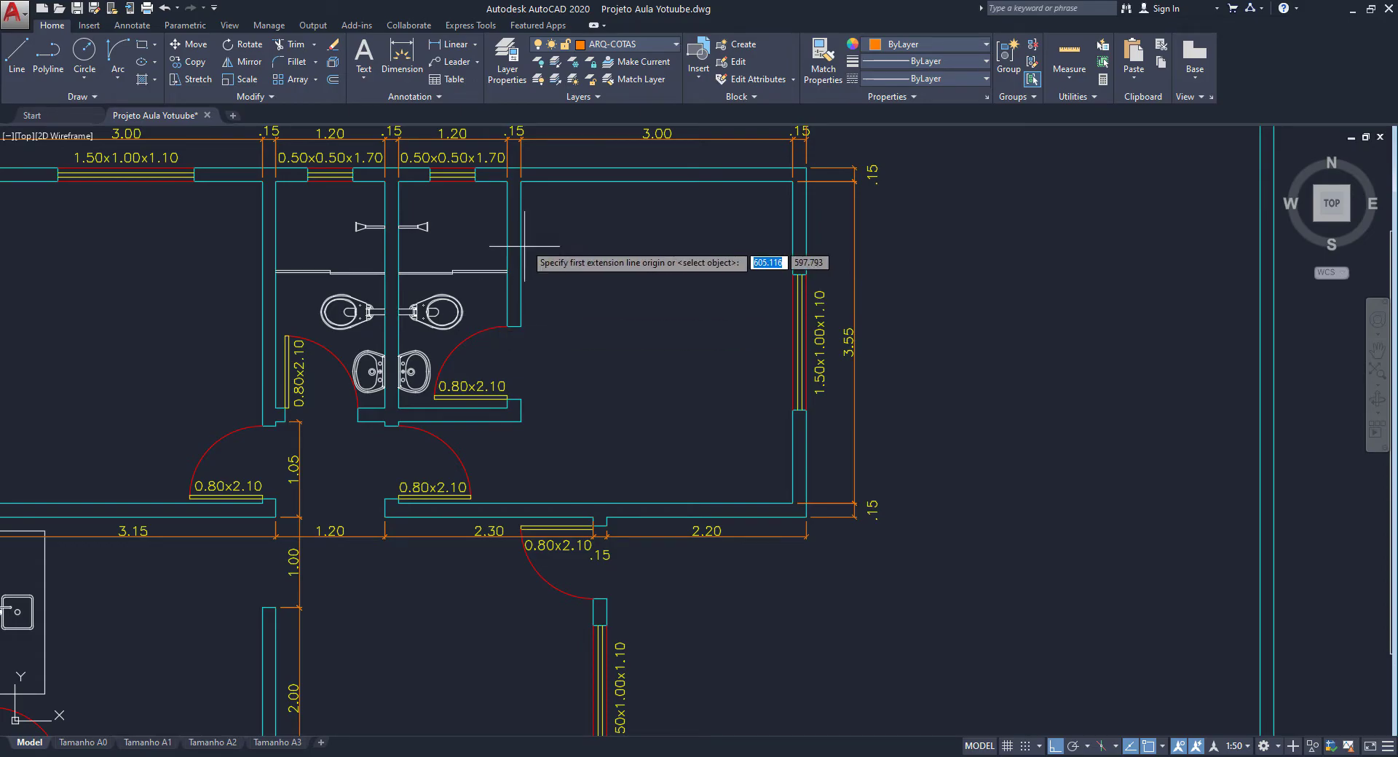
- Add a 2.50 vertical dimension down the right bathroom's side wall
{"action": "left_click", "coordinate": [521, 182]}
{"action": "type", "text": "2.5"}
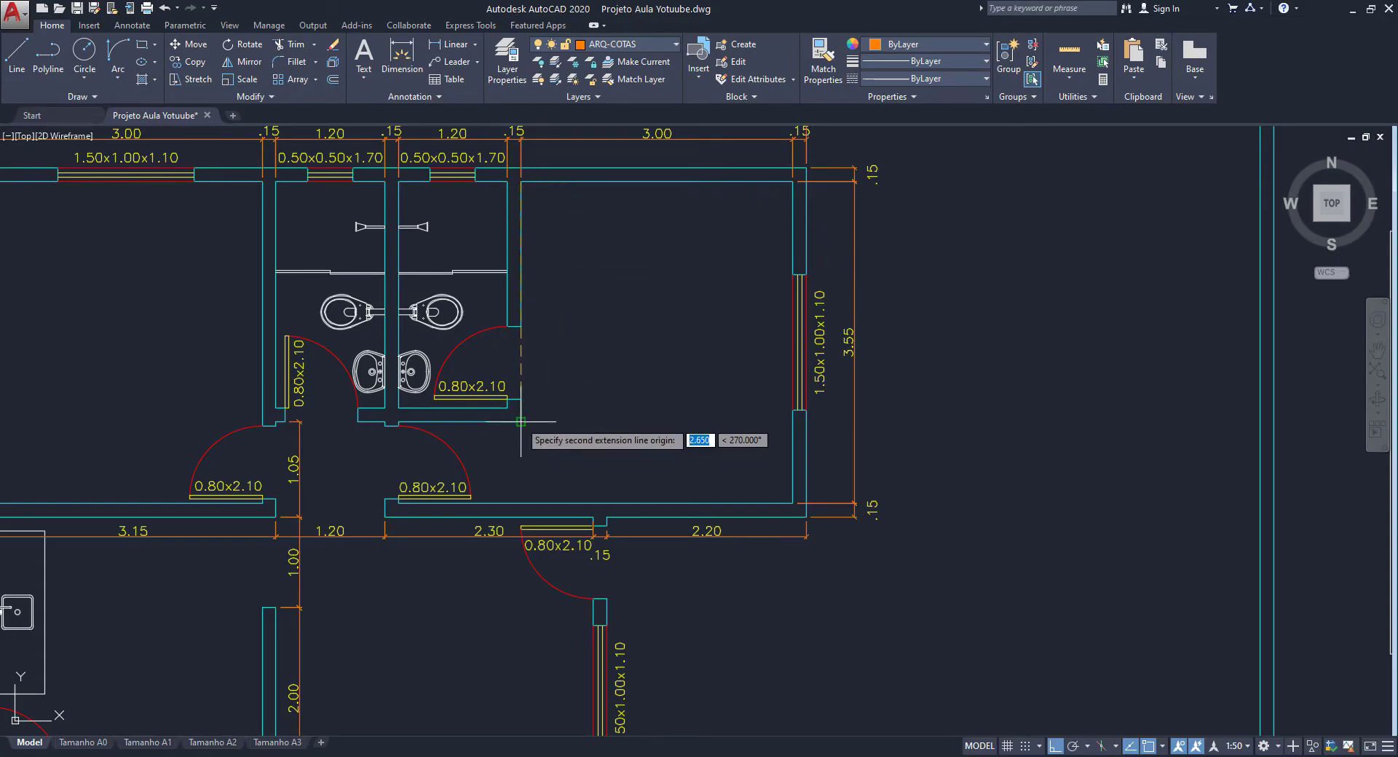
{"action": "key", "text": "Return"}
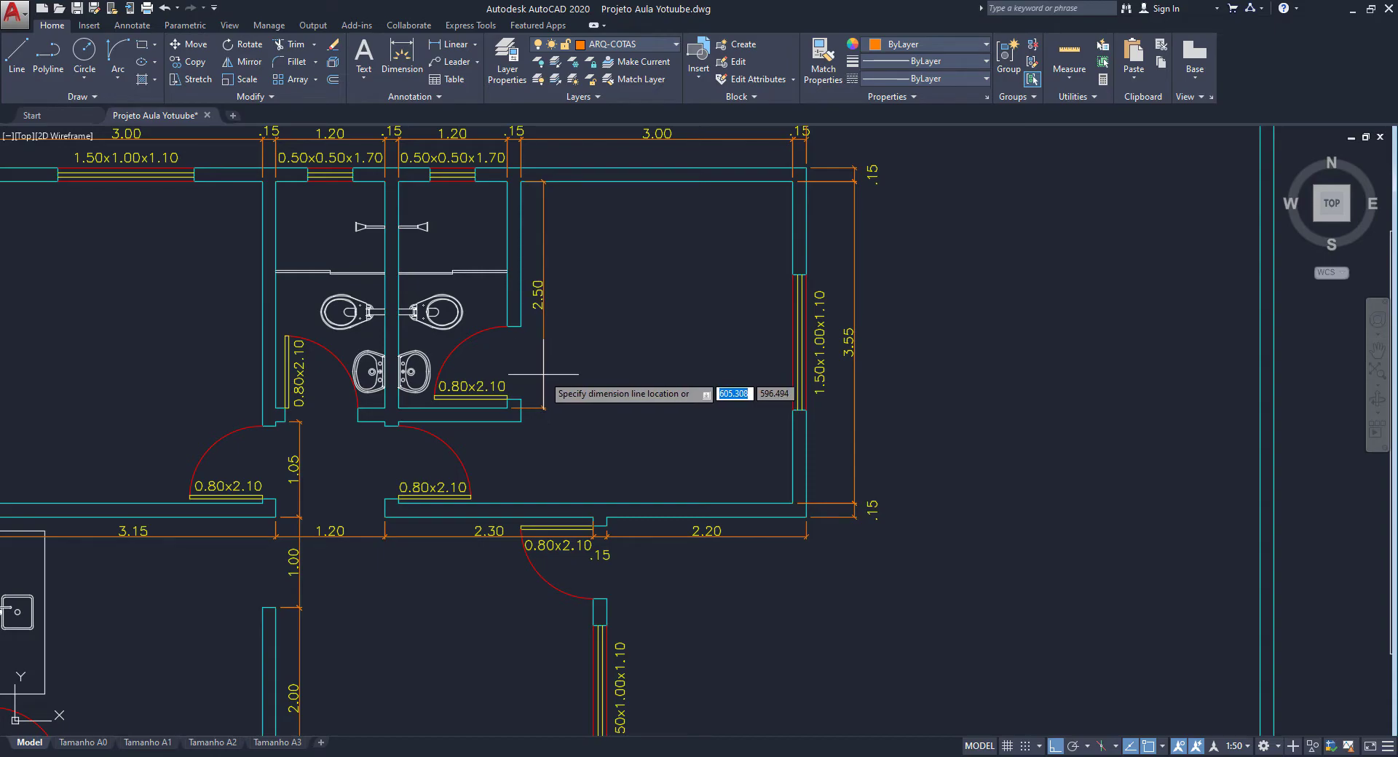
{"action": "left_click", "coordinate": [543, 379]}
- Continue the dimension chain below with .15 for the wall end and .90 for the doorway
{"action": "type", "text": "dli"}
{"action": "key", "text": "Return"}
{"action": "left_click", "coordinate": [521, 407]}
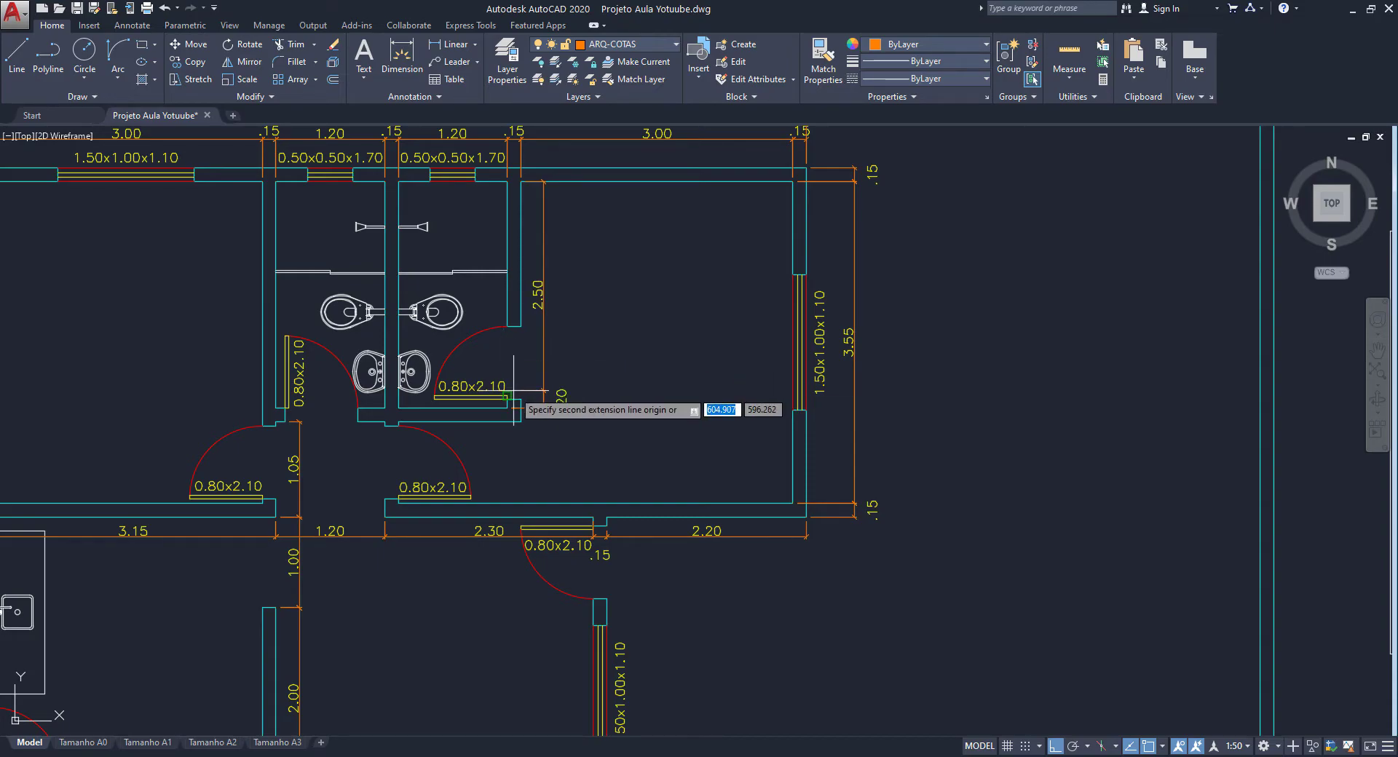
{"action": "scroll", "coordinate": [517, 403], "scroll_direction": "up", "scroll_amount": 2}
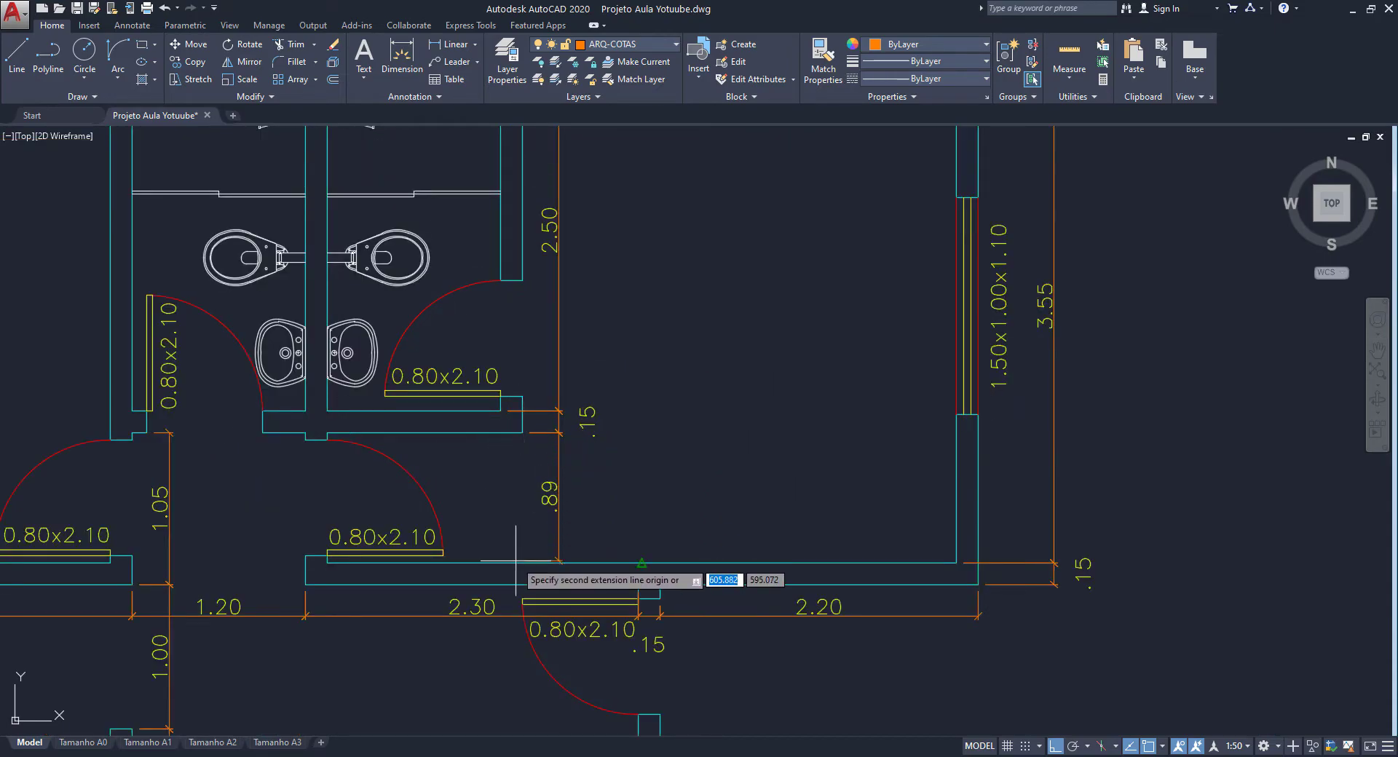
{"action": "left_click", "coordinate": [522, 433]}
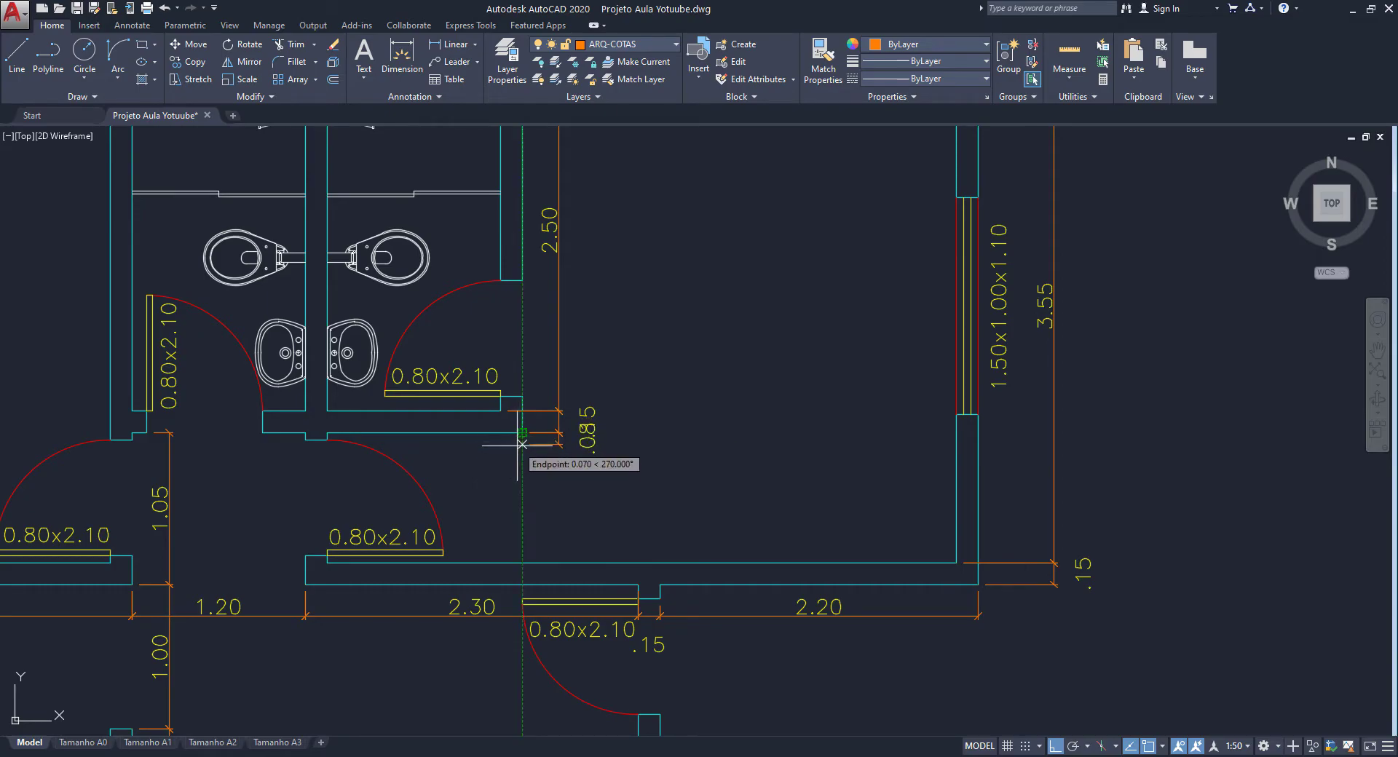
{"action": "left_click", "coordinate": [521, 563]}
{"action": "key", "text": "Escape"}
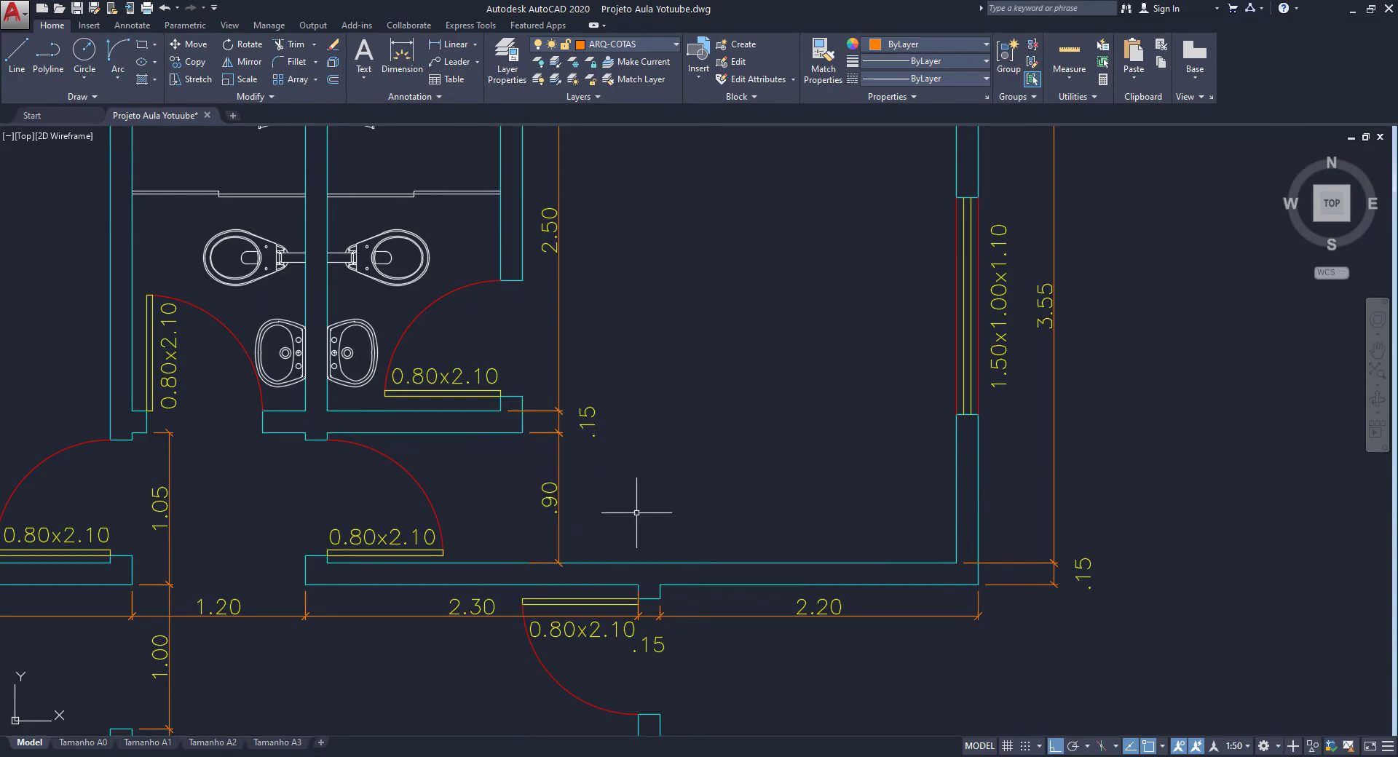
{"action": "scroll", "coordinate": [685, 414], "scroll_direction": "down", "scroll_amount": 2}
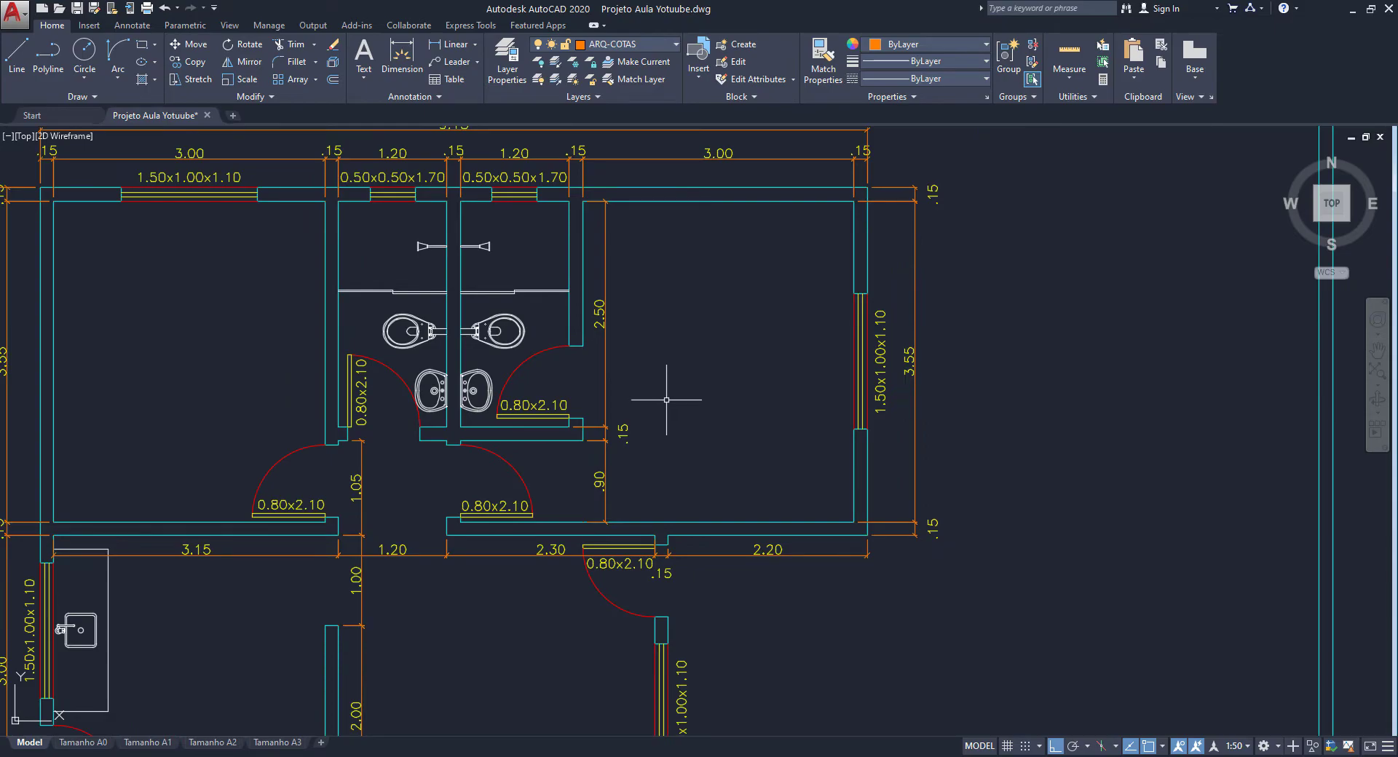
{"action": "scroll", "coordinate": [824, 397], "scroll_direction": "down", "scroll_amount": 2}
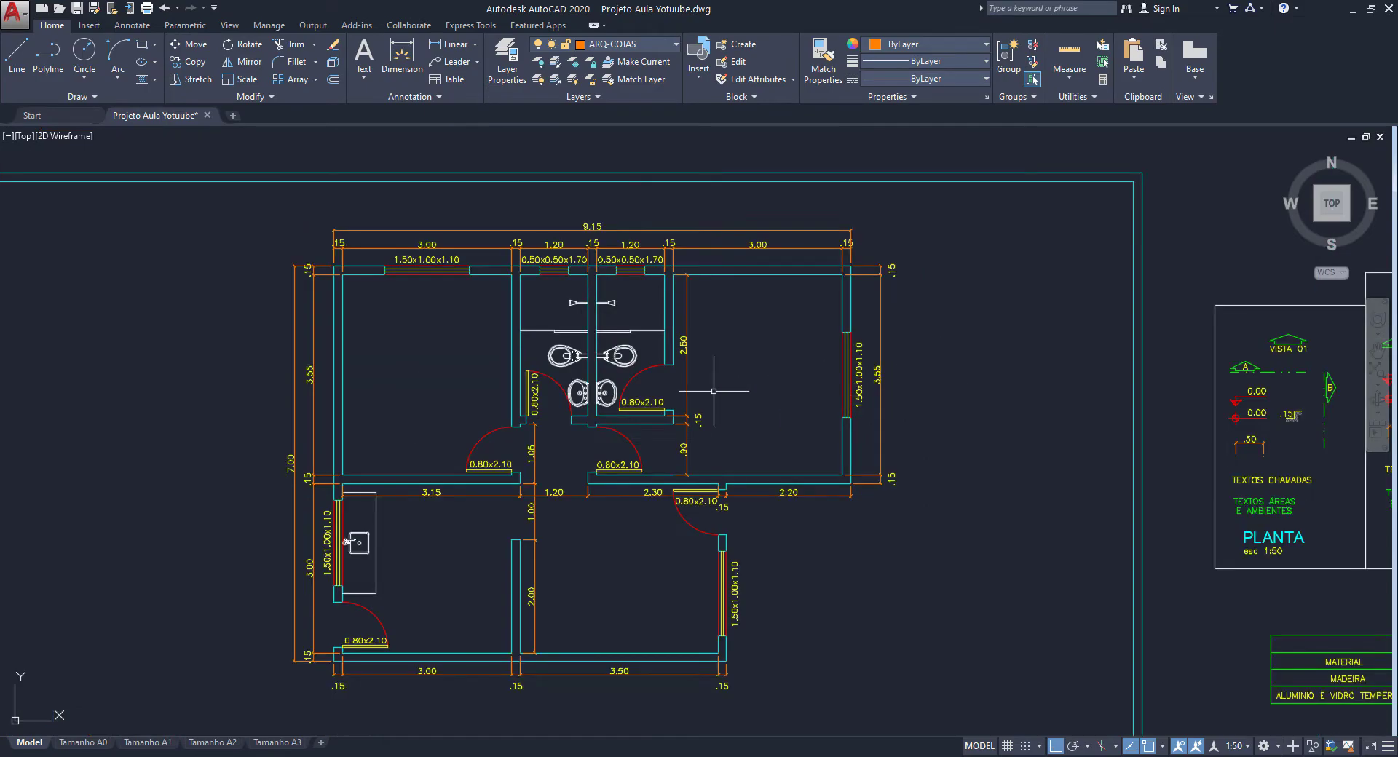
{"action": "scroll", "coordinate": [384, 388], "scroll_direction": "up", "scroll_amount": 2}
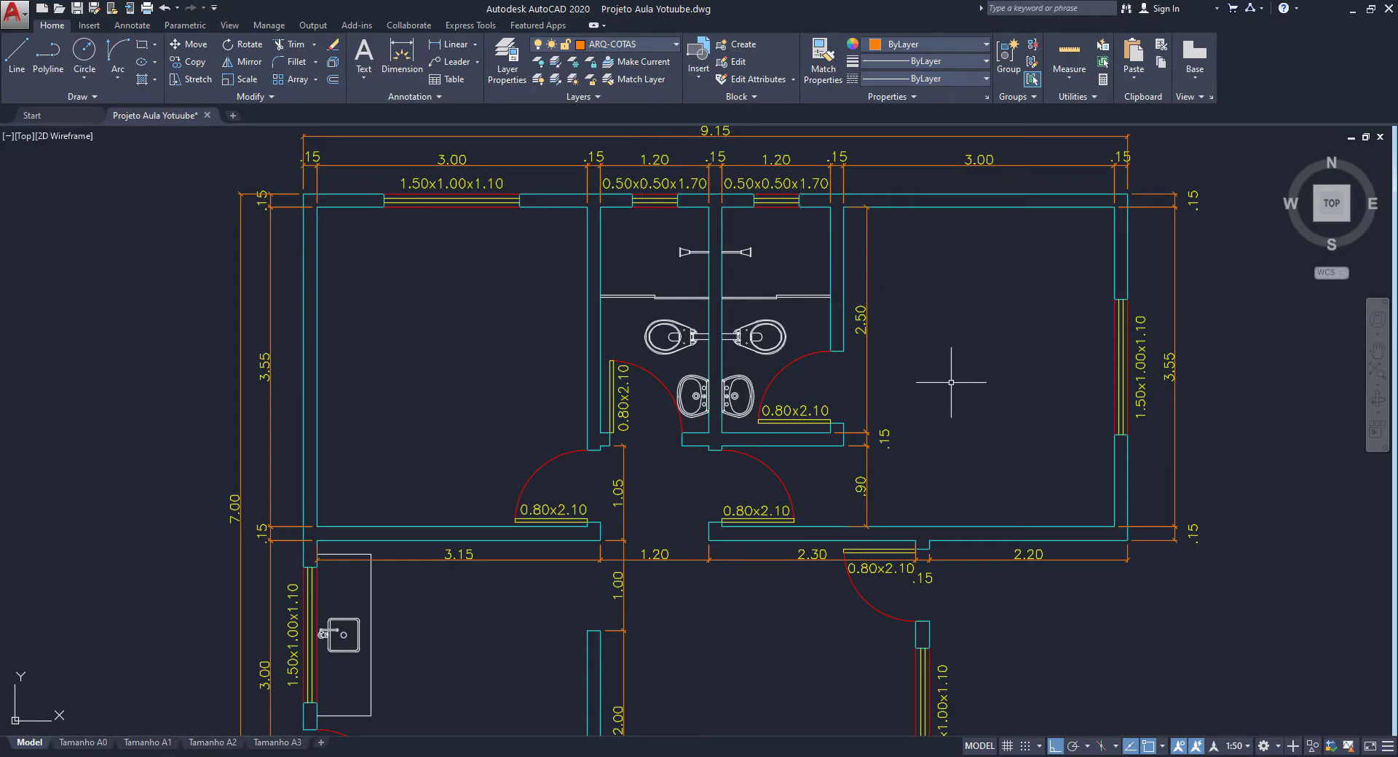
{"action": "scroll", "coordinate": [949, 385], "scroll_direction": "down", "scroll_amount": 2}
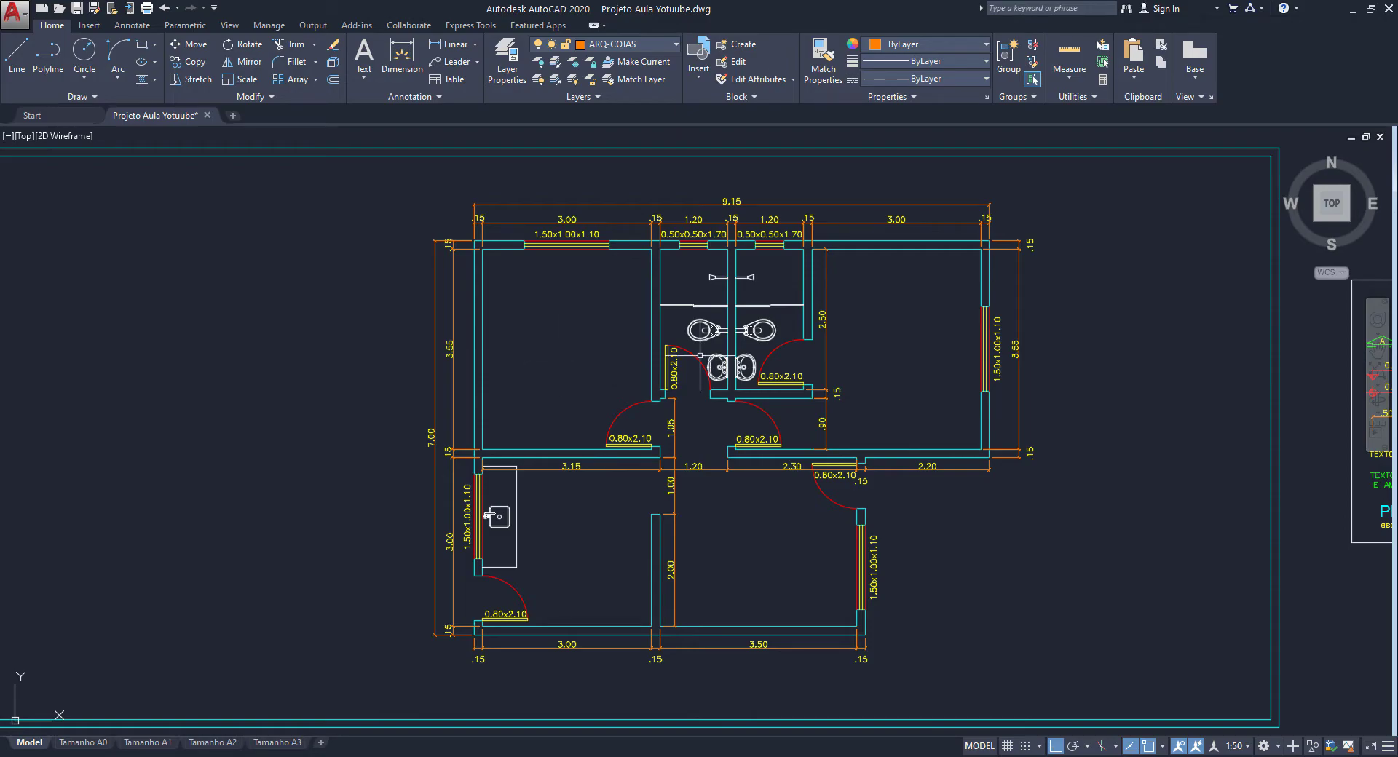
{"action": "scroll", "coordinate": [703, 327], "scroll_direction": "up", "scroll_amount": 2}
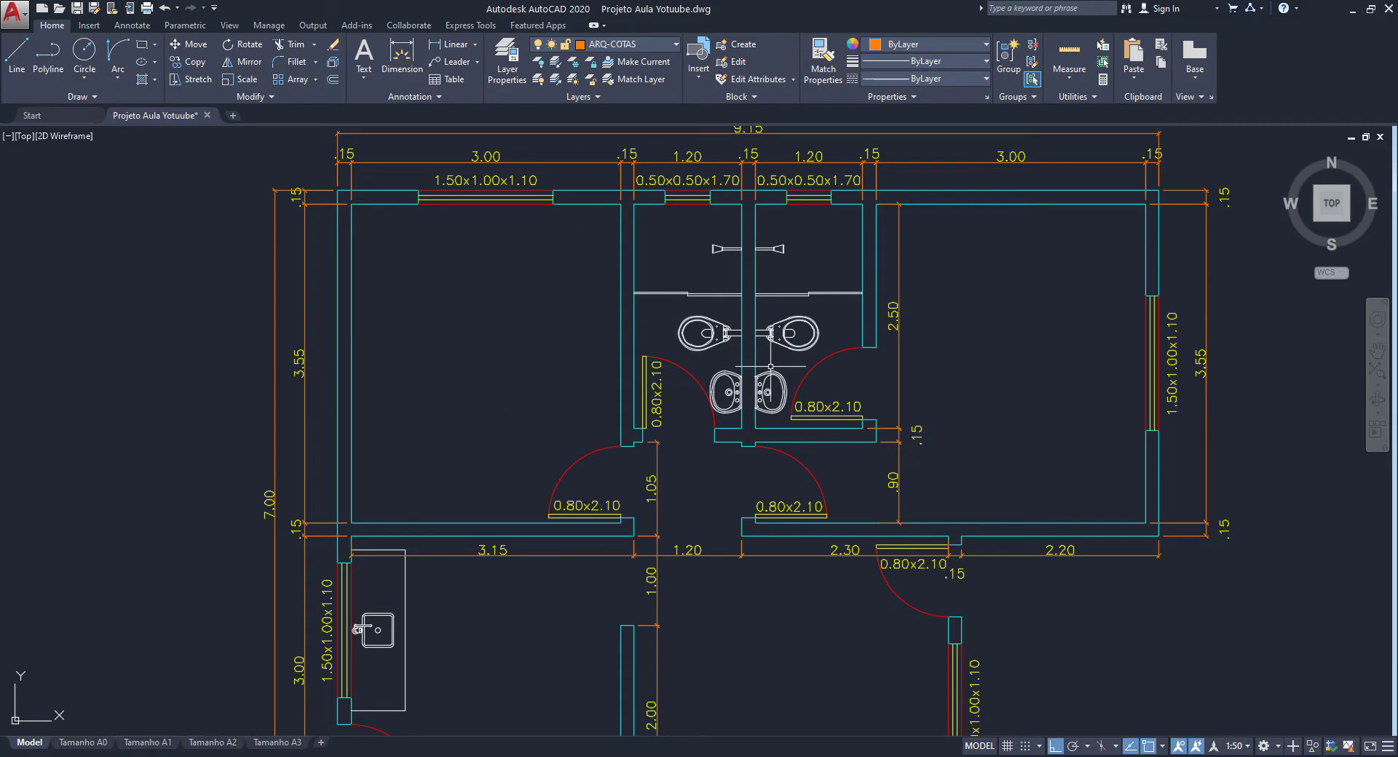
{"action": "middle_click_drag", "start_coordinate": [709, 395], "coordinate": [557, 438]}
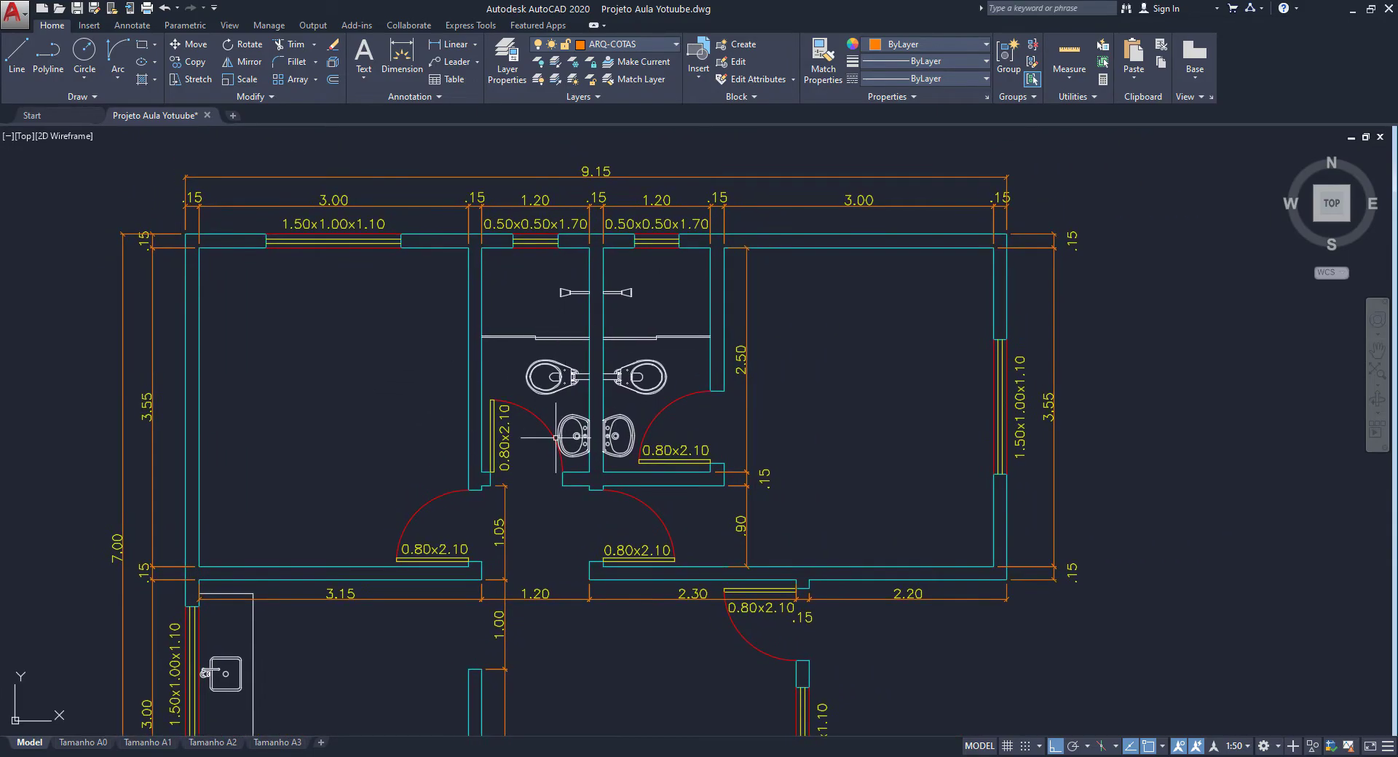
- Make ARQ-PISO the current layer
{"action": "left_click", "coordinate": [642, 47]}
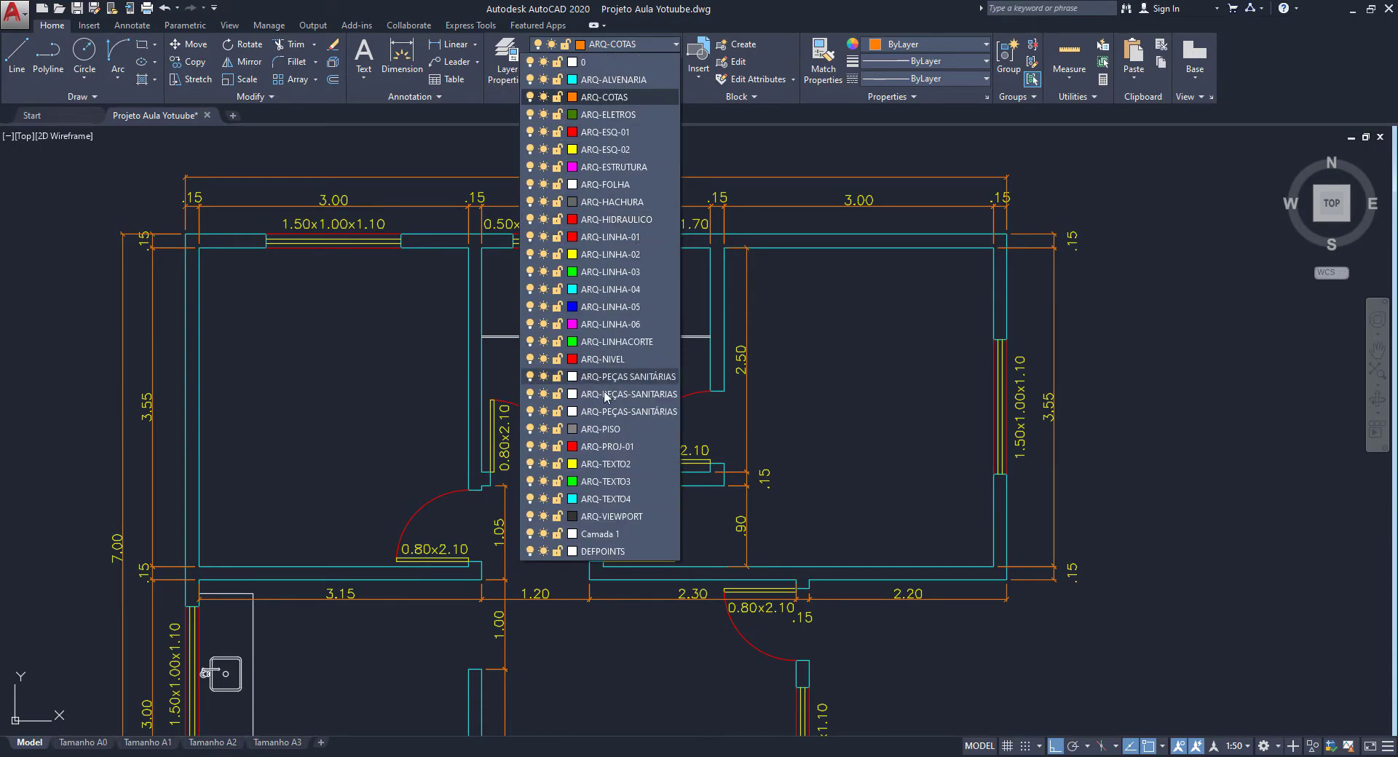
{"action": "left_click", "coordinate": [607, 429]}
{"action": "scroll", "coordinate": [706, 473], "scroll_direction": "up", "scroll_amount": 6}
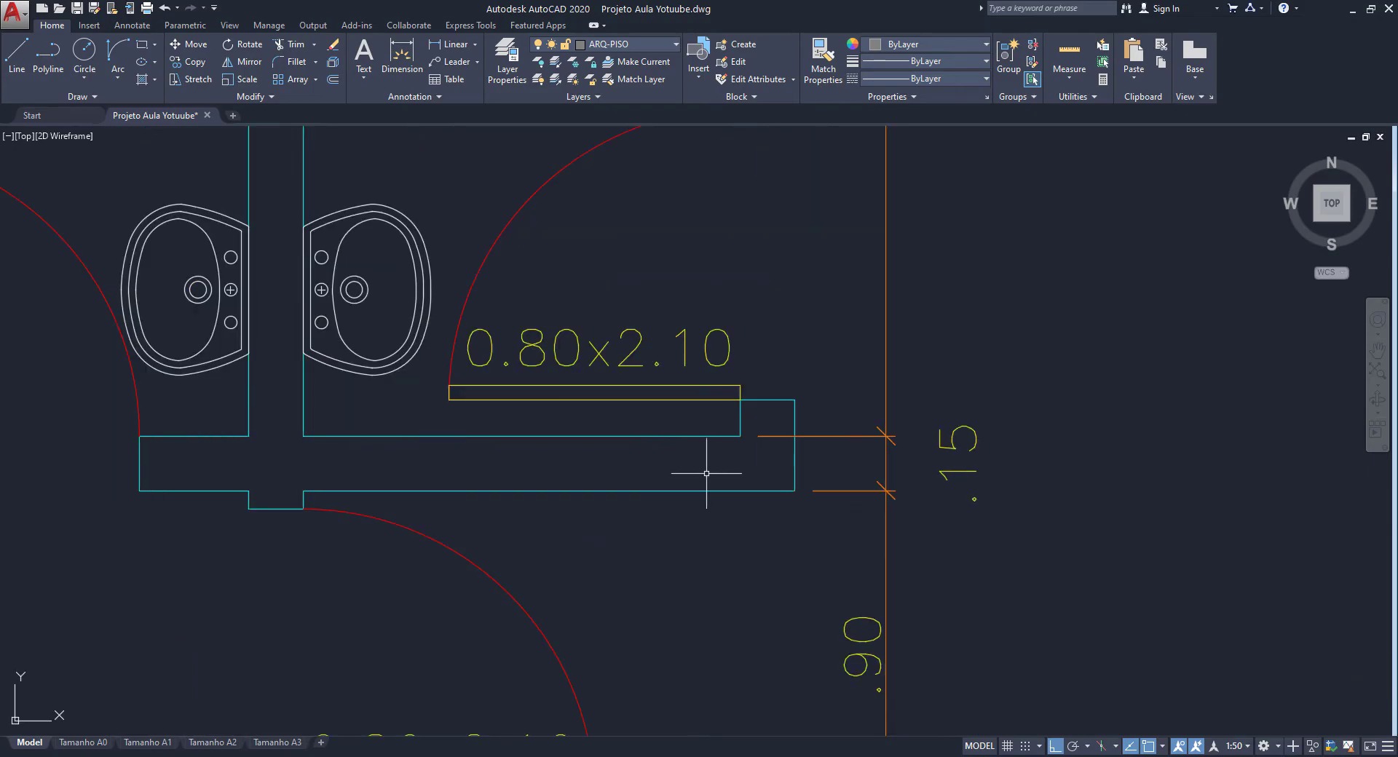
- Draw a vertical line from the door tag's corner up to the wall above
{"action": "type", "text": "l"}
{"action": "key", "text": "Return"}
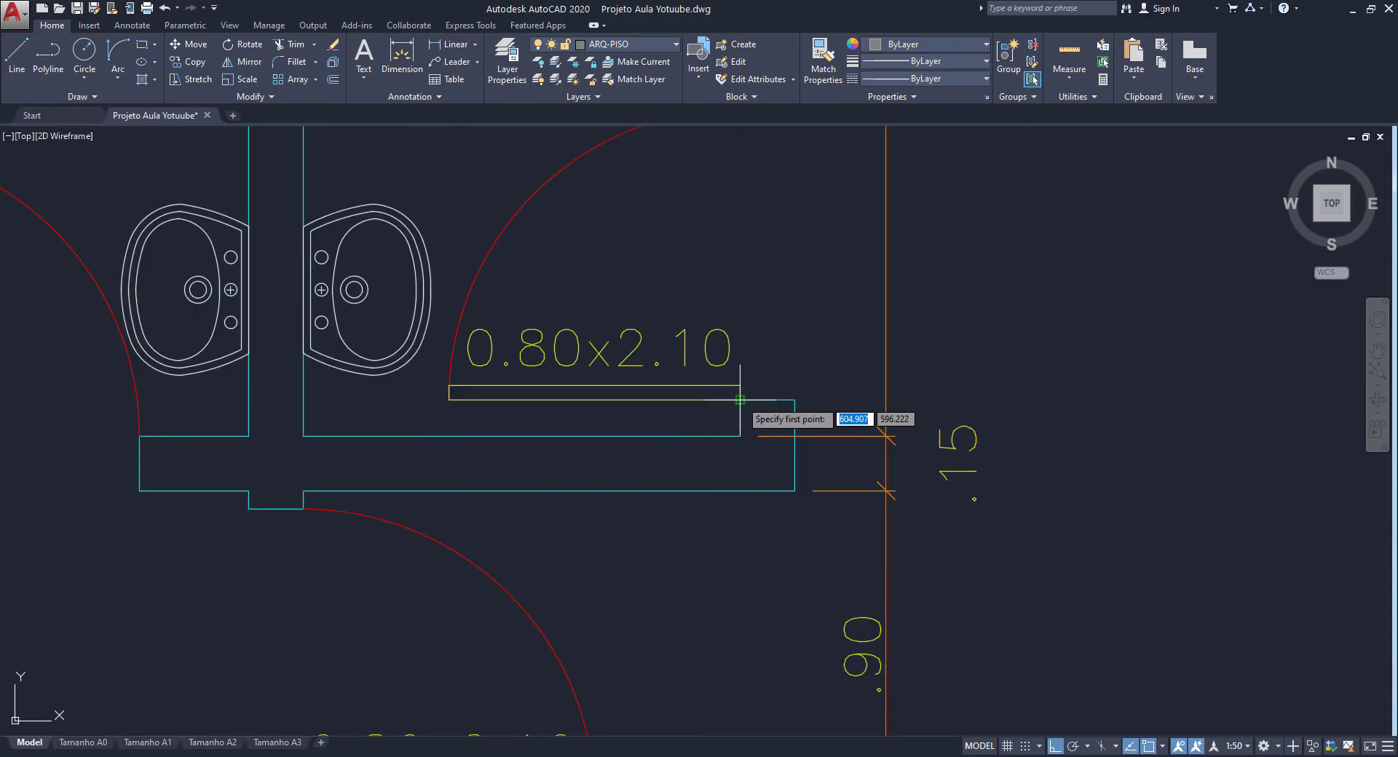
{"action": "left_click", "coordinate": [740, 400]}
{"action": "scroll", "coordinate": [740, 400], "scroll_direction": "down", "scroll_amount": 2}
{"action": "left_click", "coordinate": [740, 218]}
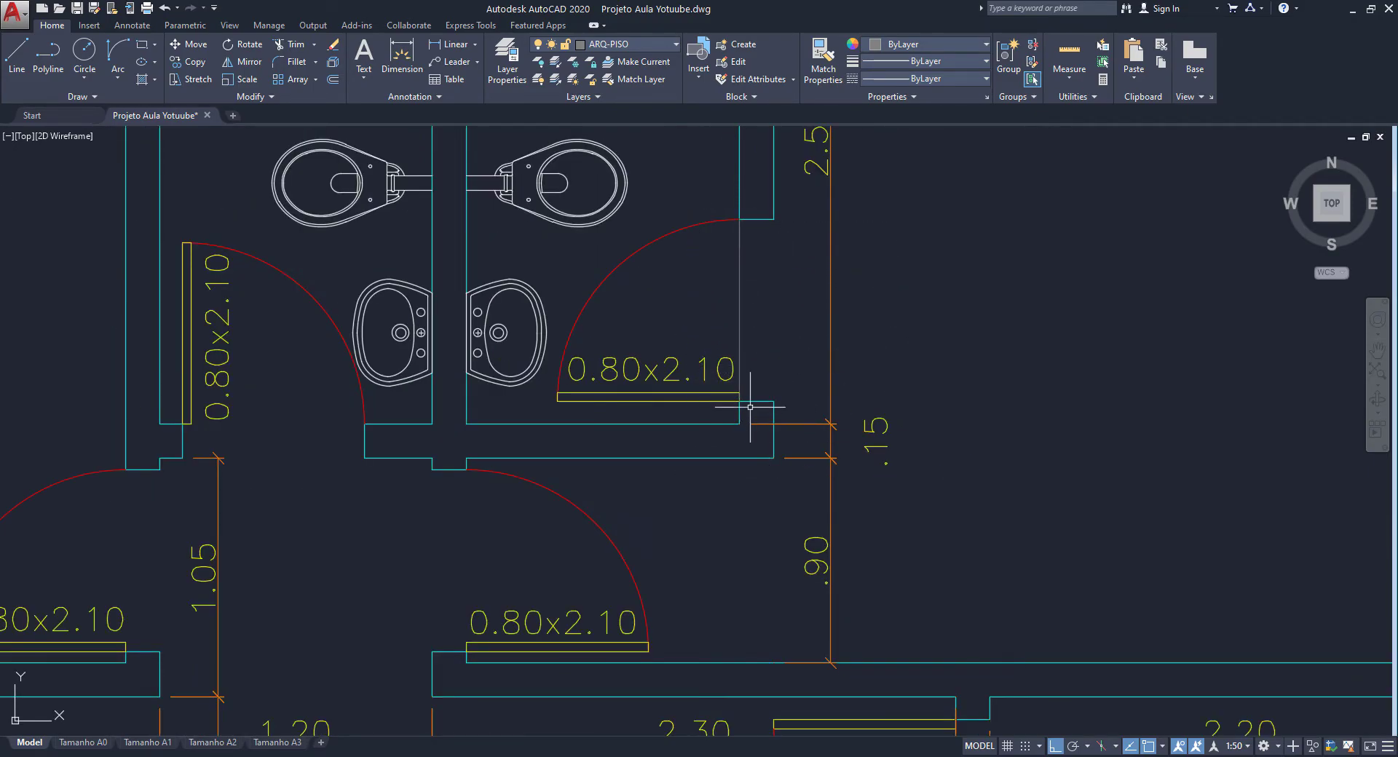
{"action": "scroll", "coordinate": [735, 378], "scroll_direction": "up", "scroll_amount": 4}
{"action": "scroll", "coordinate": [750, 375], "scroll_direction": "up", "scroll_amount": 2}
{"action": "scroll", "coordinate": [764, 306], "scroll_direction": "down", "scroll_amount": 2}
- Bring the new vertical door line to the front of the draw order
{"action": "middle_click_drag", "start_coordinate": [764, 212], "coordinate": [758, 374]}
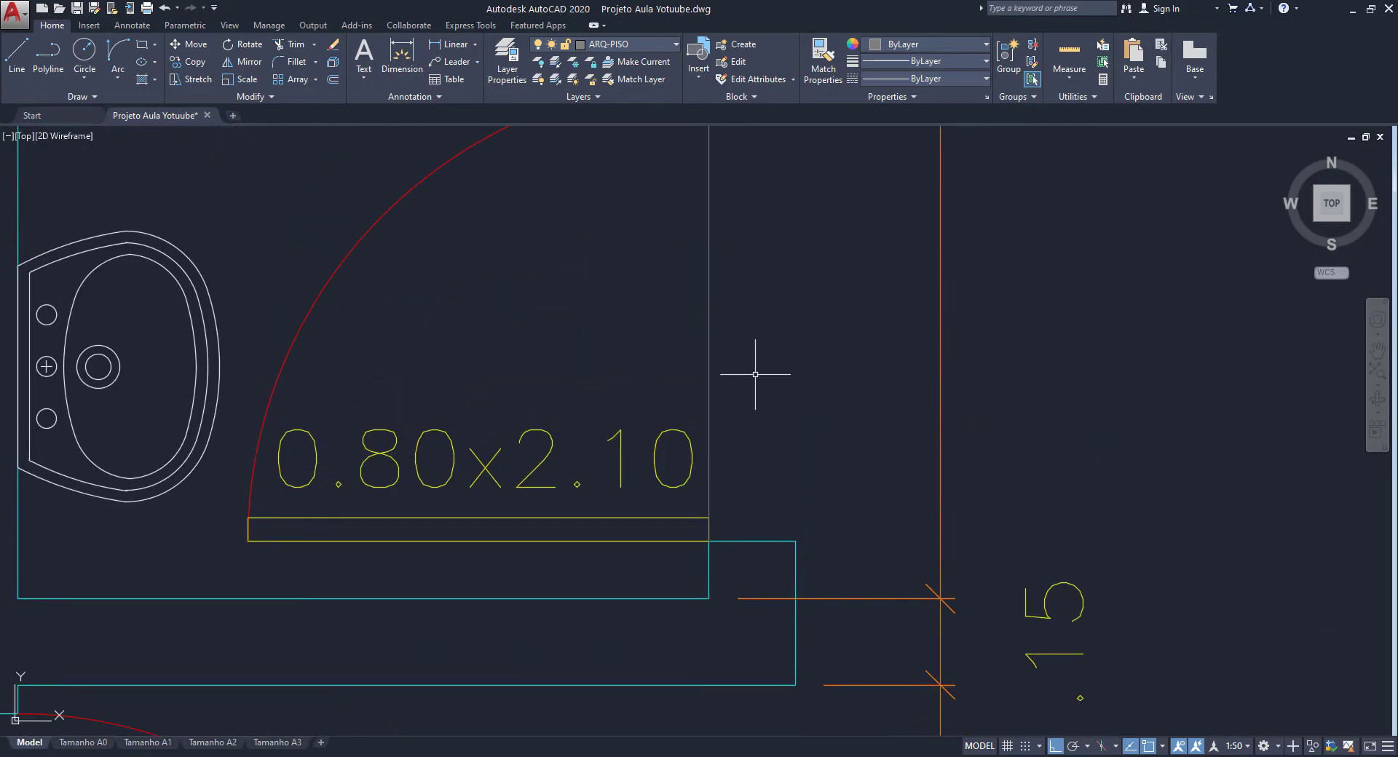
{"action": "left_click", "coordinate": [709, 287]}
{"action": "right_click", "coordinate": [708, 264]}
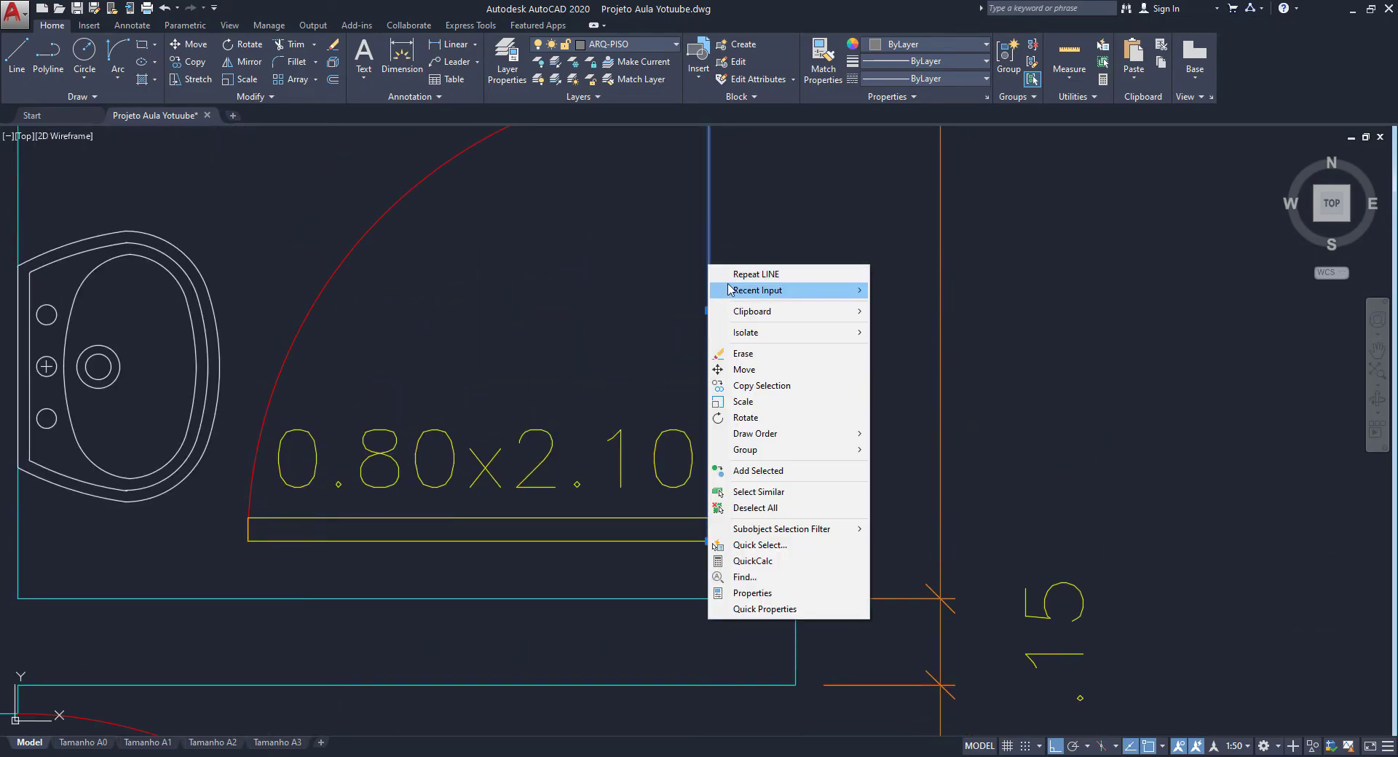
{"action": "mouse_move", "coordinate": [778, 434]}
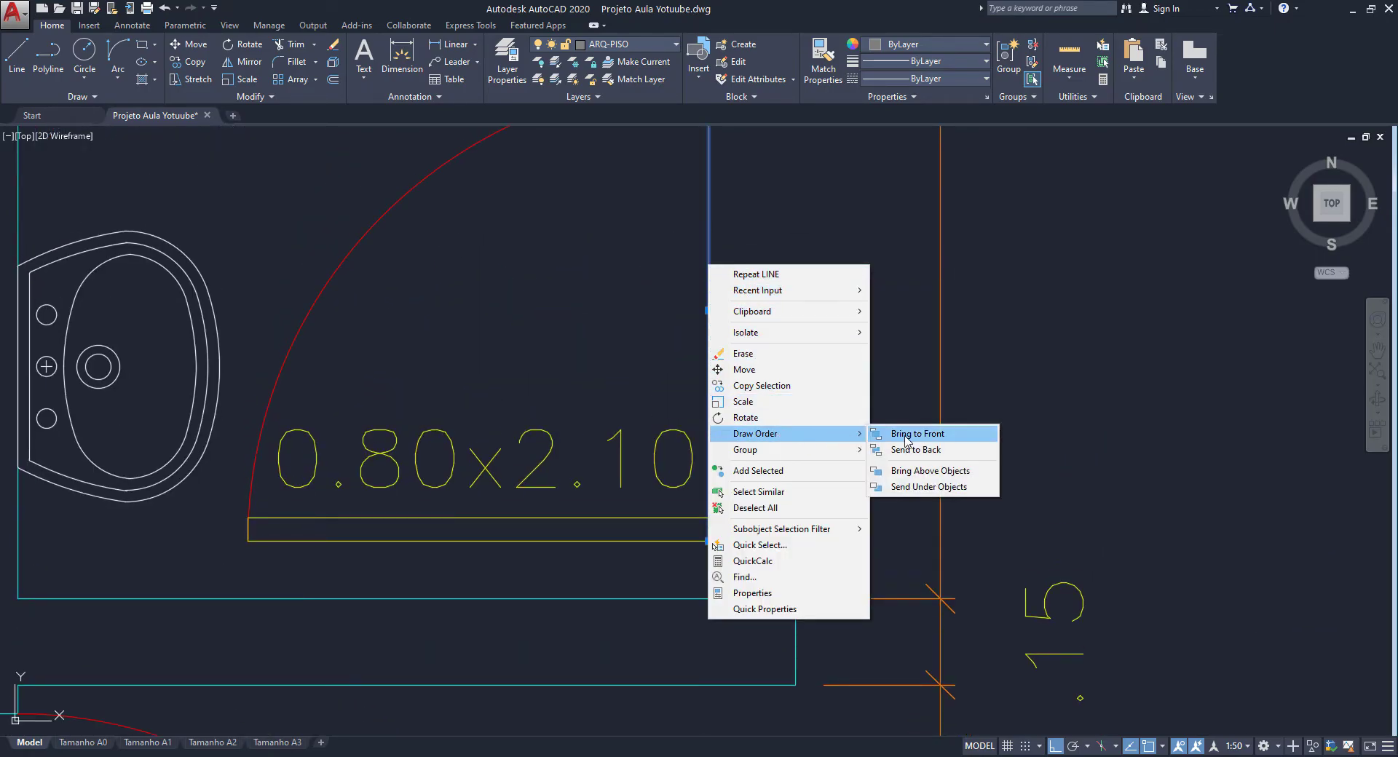
{"action": "left_click", "coordinate": [902, 435]}
{"action": "scroll", "coordinate": [787, 434], "scroll_direction": "down", "scroll_amount": 4}
- Draw a horizontal line across the doorway between the two wall ends
{"action": "scroll", "coordinate": [787, 433], "scroll_direction": "down", "scroll_amount": 2}
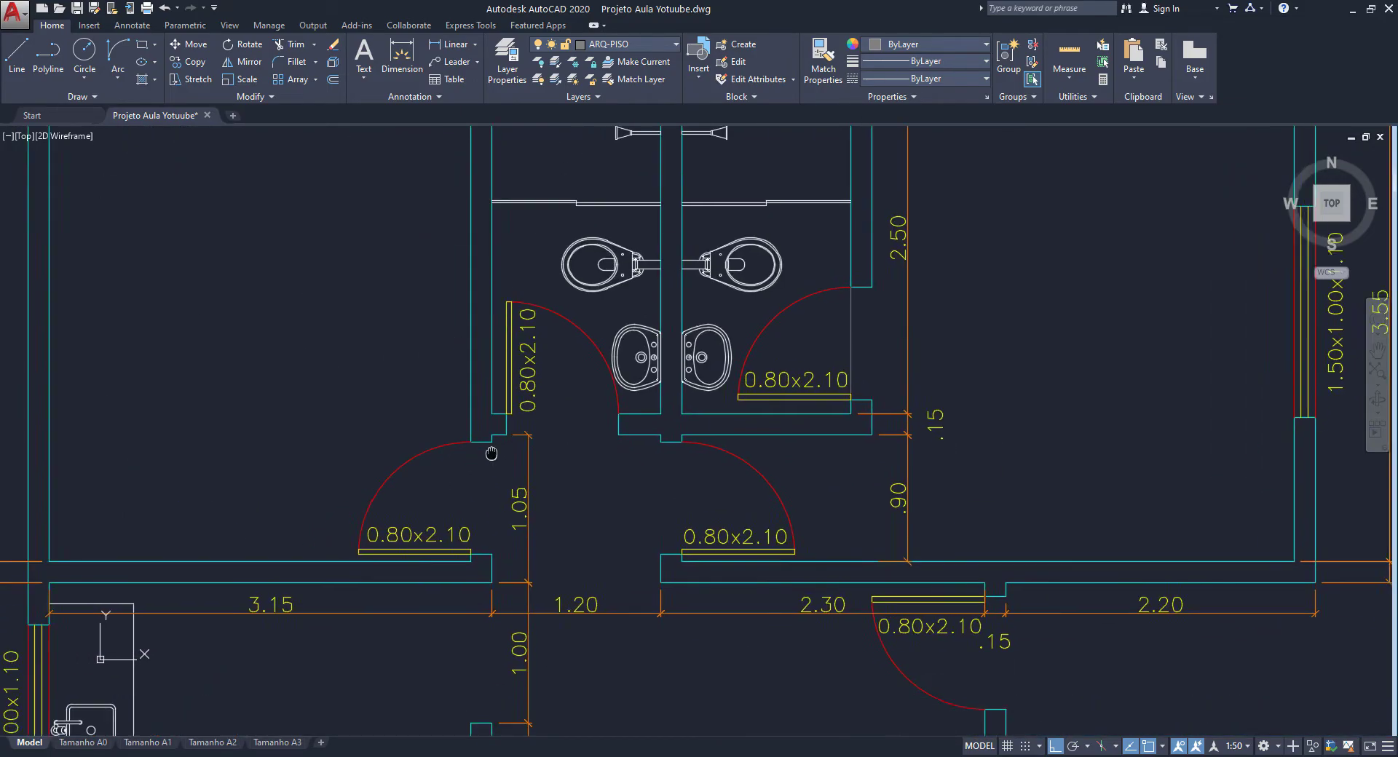
{"action": "scroll", "coordinate": [495, 444], "scroll_direction": "up", "scroll_amount": 5}
{"action": "type", "text": "l"}
{"action": "key", "text": "Return"}
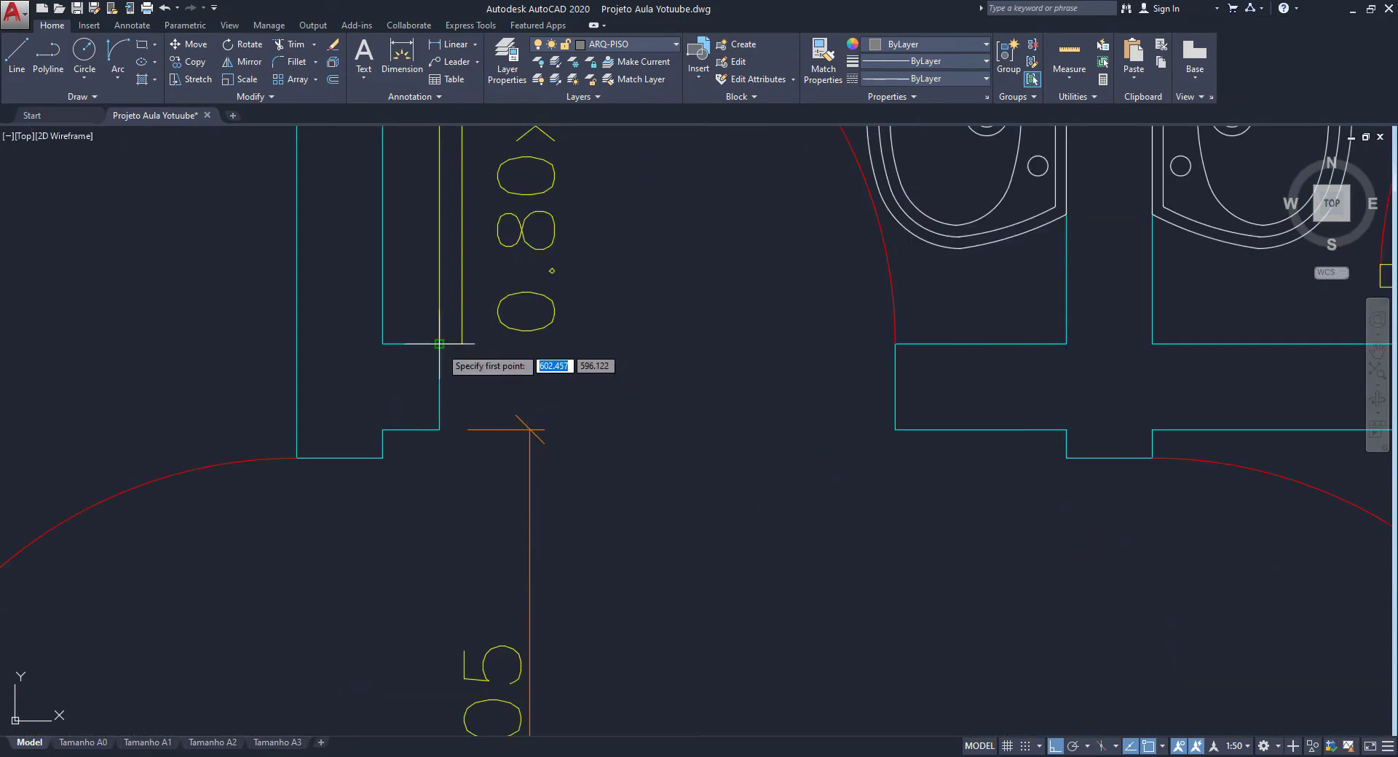
{"action": "left_click", "coordinate": [439, 344]}
{"action": "left_click", "coordinate": [894, 343]}
{"action": "key", "text": "Return"}
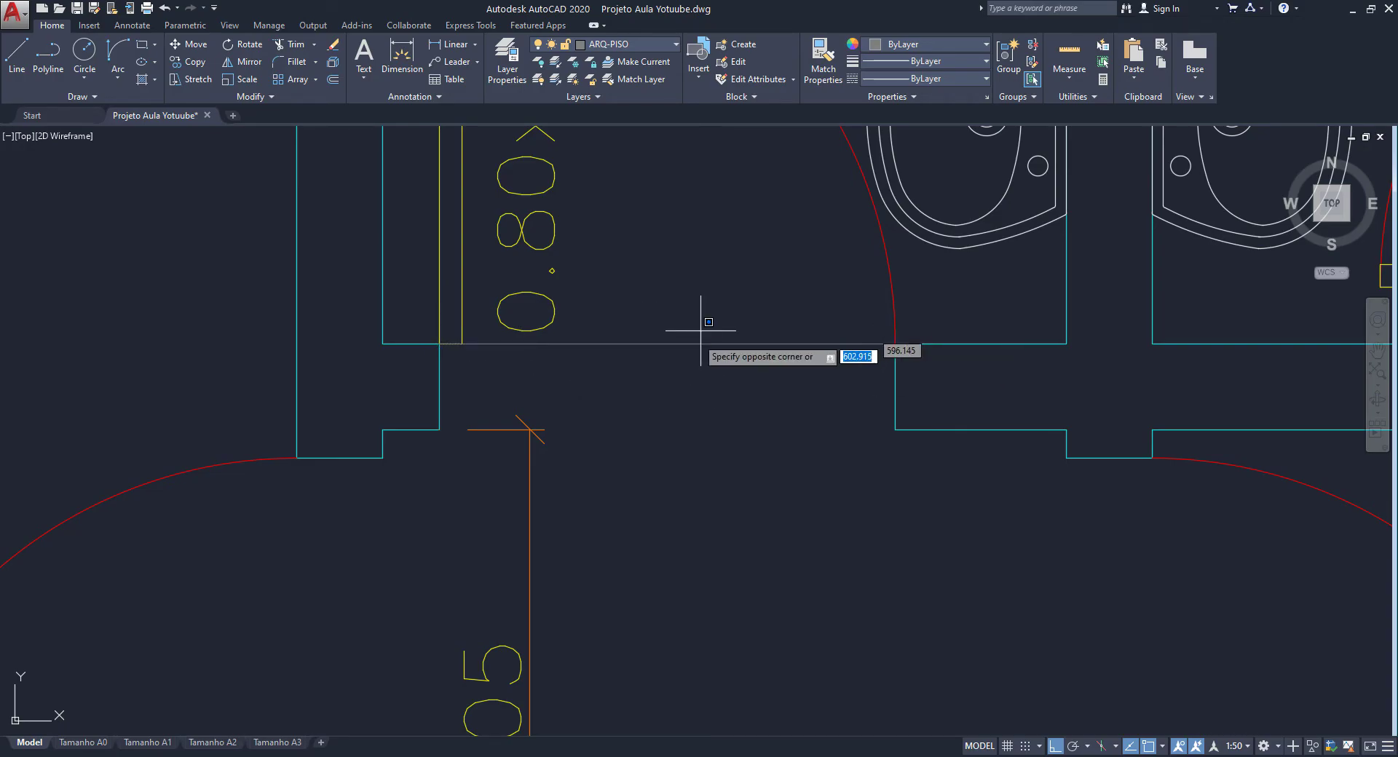
- Send the new horizontal line to the back and view the whole restroom plan
{"action": "left_click", "coordinate": [696, 344]}
{"action": "right_click", "coordinate": [692, 353]}
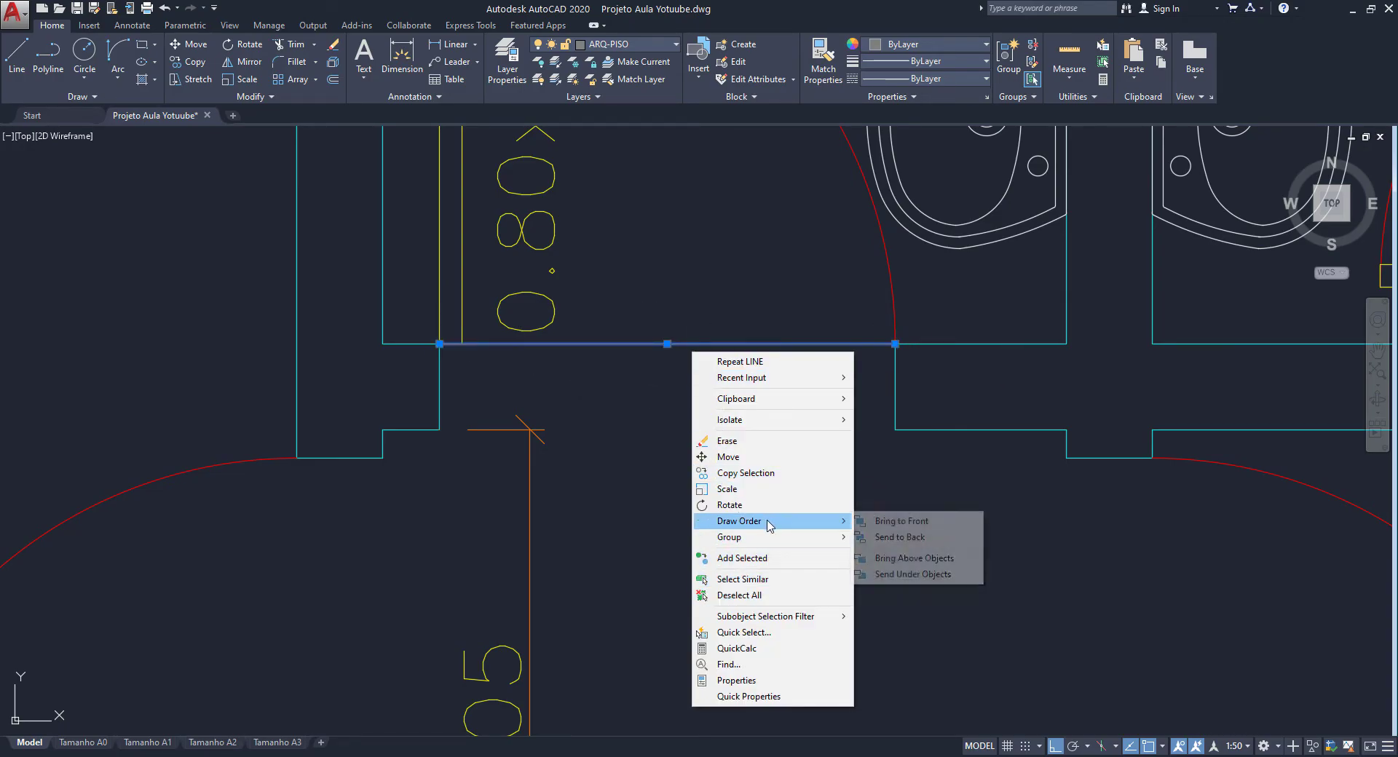
{"action": "left_click", "coordinate": [883, 545]}
{"action": "scroll", "coordinate": [704, 451], "scroll_direction": "down", "scroll_amount": 3}
{"action": "scroll", "coordinate": [526, 312], "scroll_direction": "down", "scroll_amount": 2}
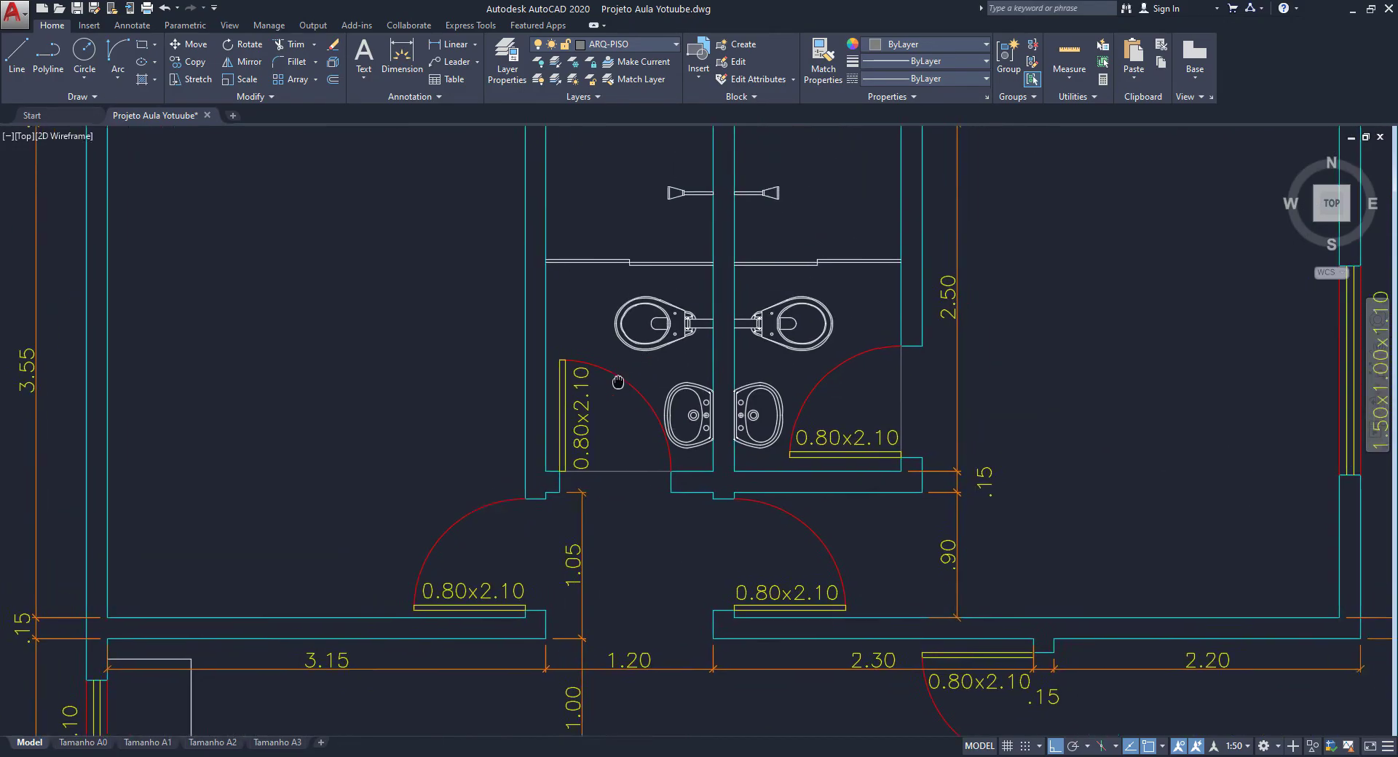
{"action": "middle_click_drag", "start_coordinate": [526, 312], "coordinate": [514, 421]}
{"action": "middle_click_drag", "start_coordinate": [700, 334], "coordinate": [643, 343]}
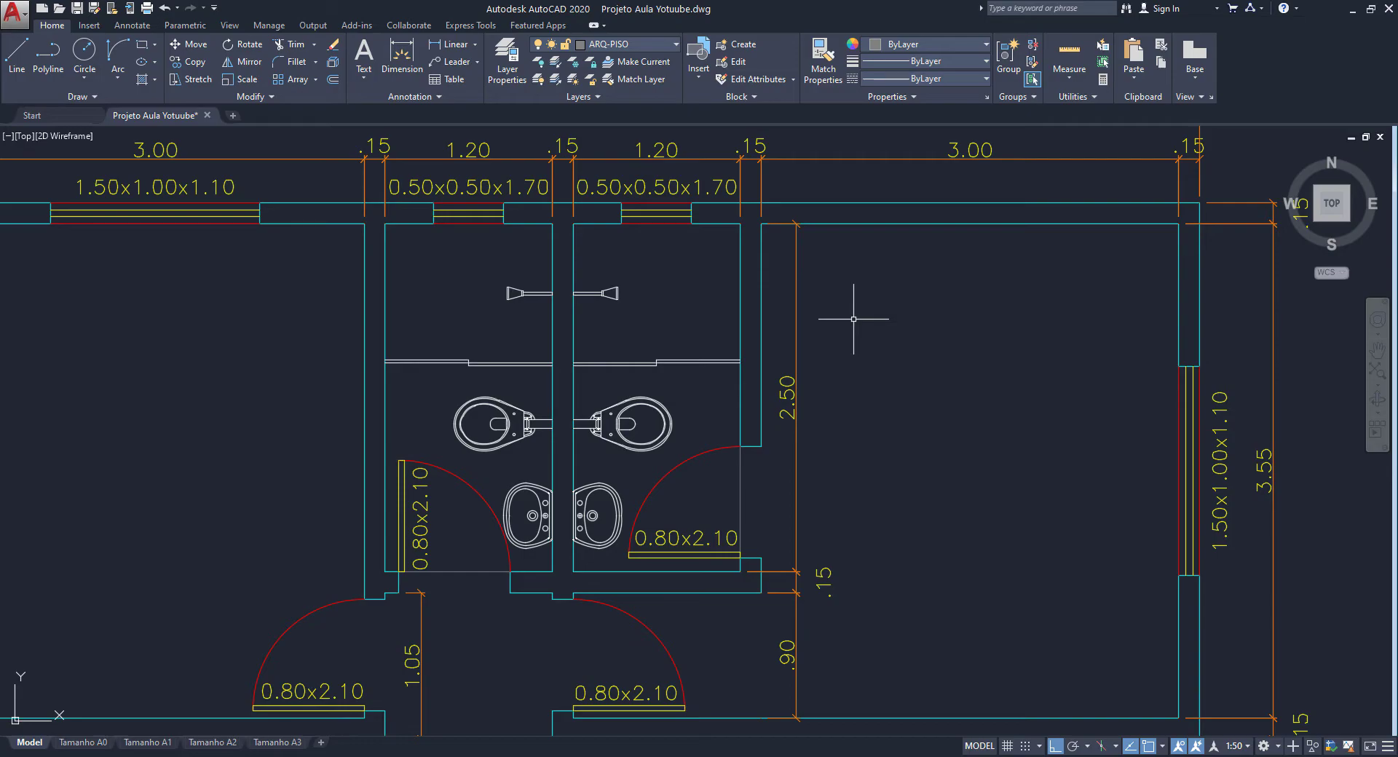
- Start a hatch from the H autocomplete list with the SOLID pattern
{"action": "type", "text": "H"}
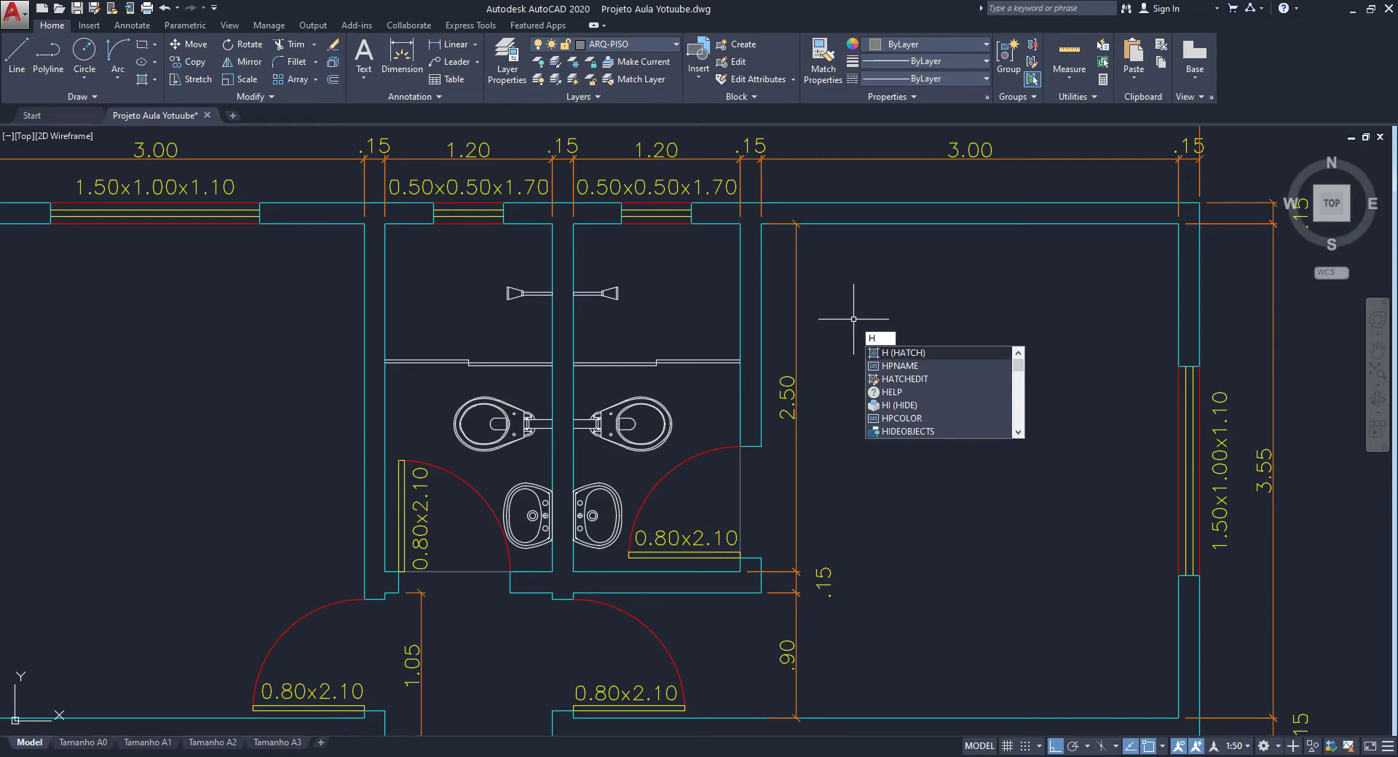
{"action": "left_click", "coordinate": [956, 354]}
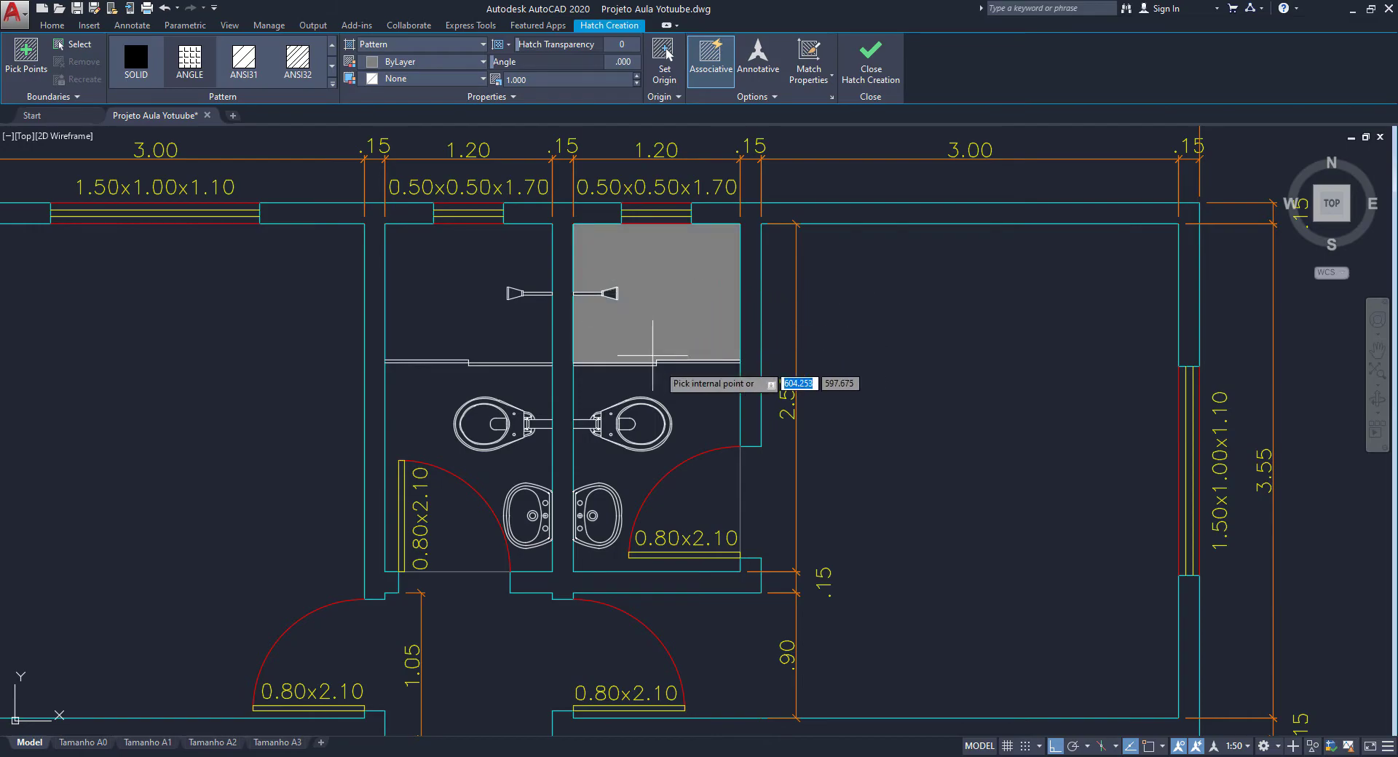
{"action": "left_click", "coordinate": [149, 64]}
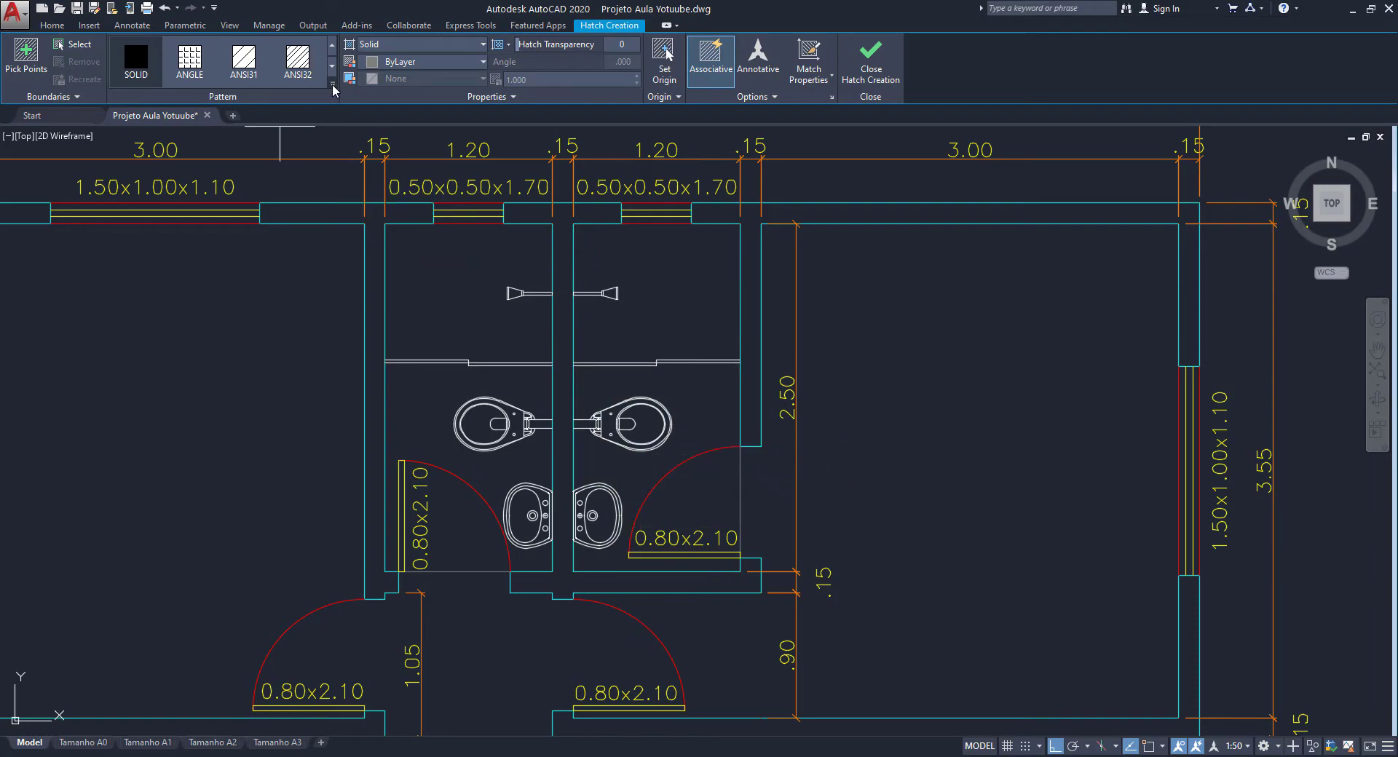
- Set the hatch to the USER pattern with 0.300 spacing and Double crossing lines
{"action": "left_click", "coordinate": [332, 84]}
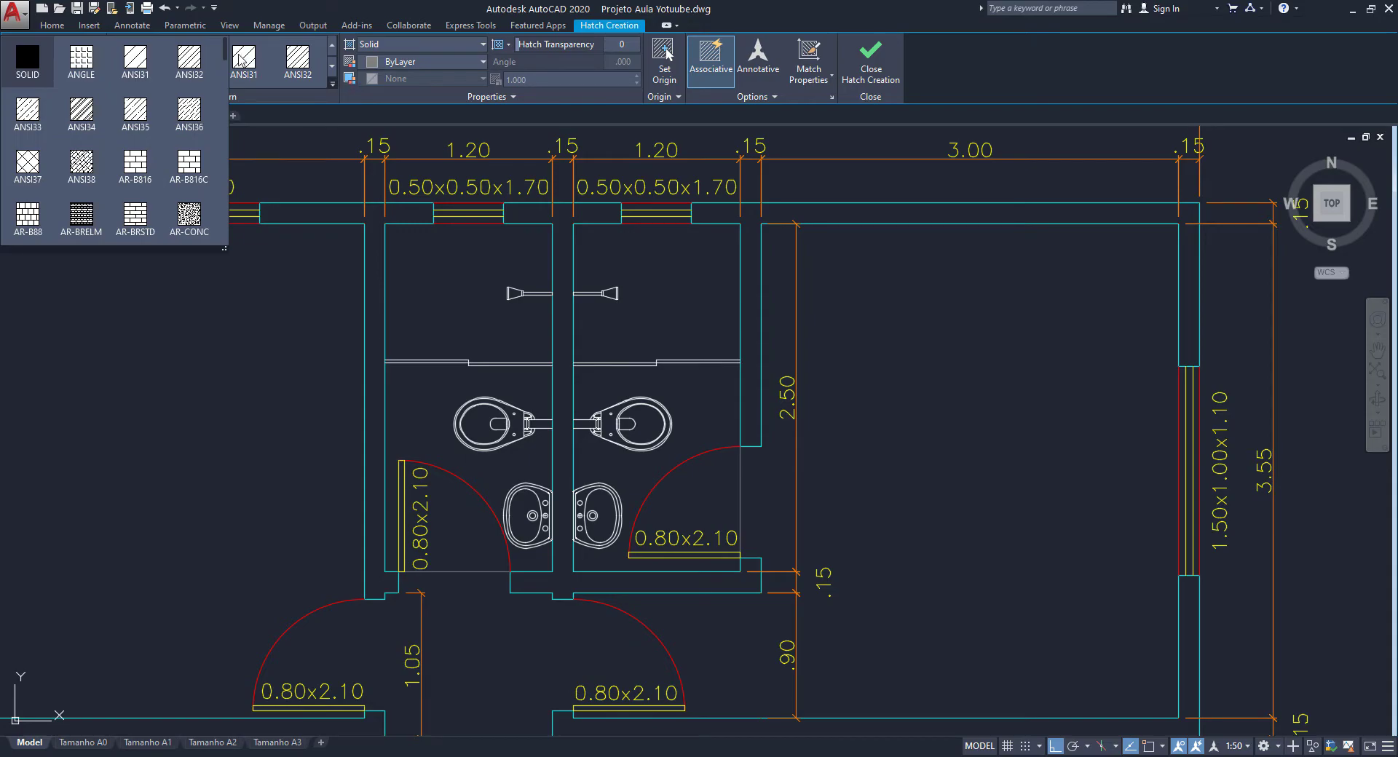
{"action": "scroll", "coordinate": [224, 125], "scroll_direction": "down", "scroll_amount": 5}
{"action": "scroll", "coordinate": [219, 182], "scroll_direction": "down", "scroll_amount": 5}
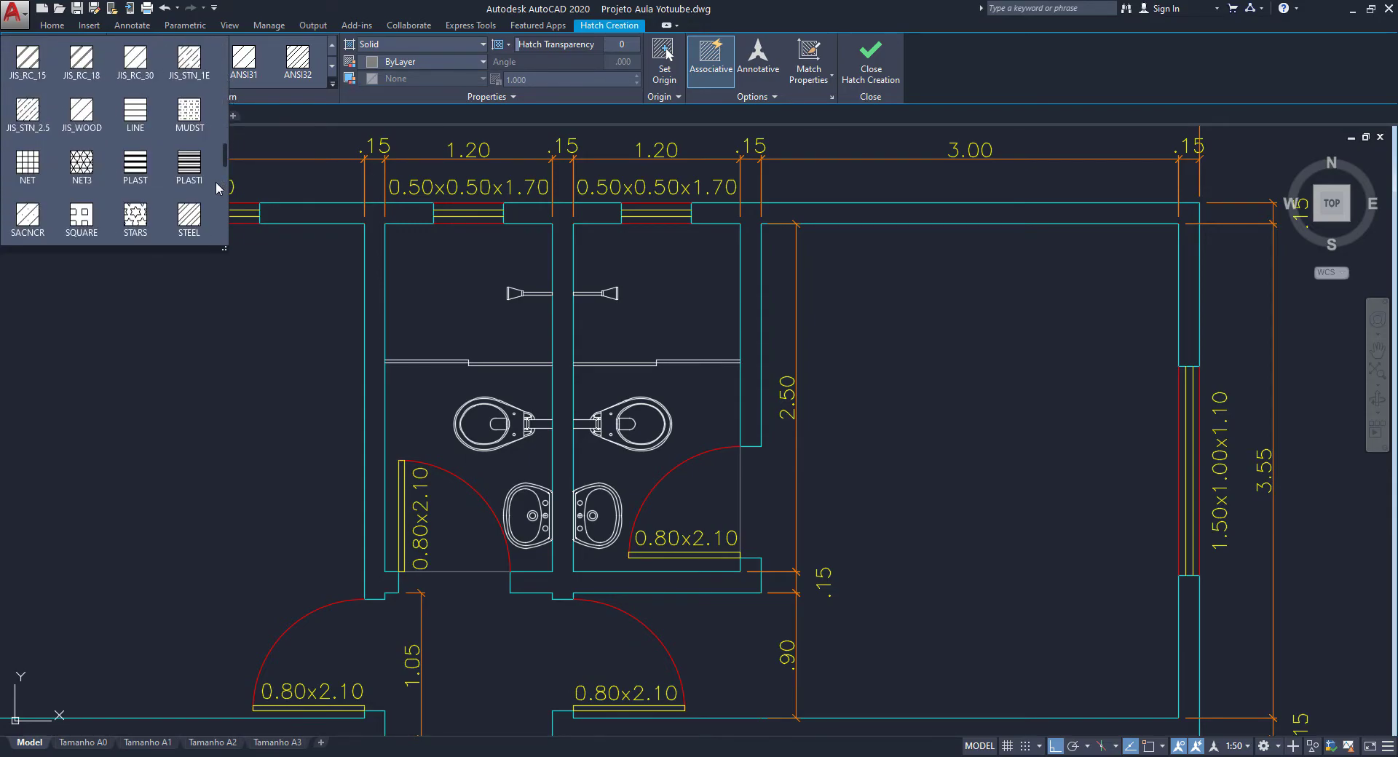
{"action": "scroll", "coordinate": [218, 219], "scroll_direction": "down", "scroll_amount": 5}
{"action": "scroll", "coordinate": [219, 233], "scroll_direction": "down", "scroll_amount": 5}
{"action": "scroll", "coordinate": [219, 233], "scroll_direction": "down", "scroll_amount": 3}
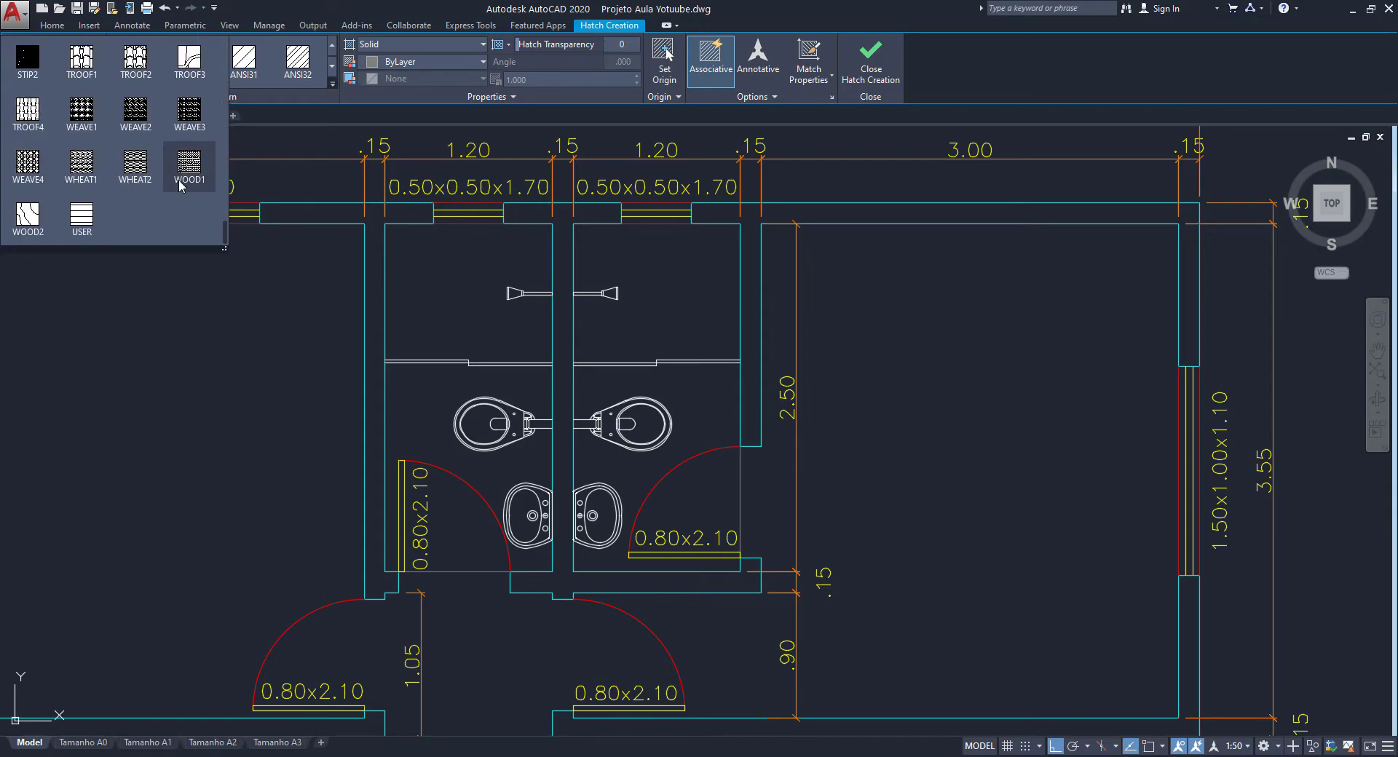
{"action": "left_click", "coordinate": [85, 217]}
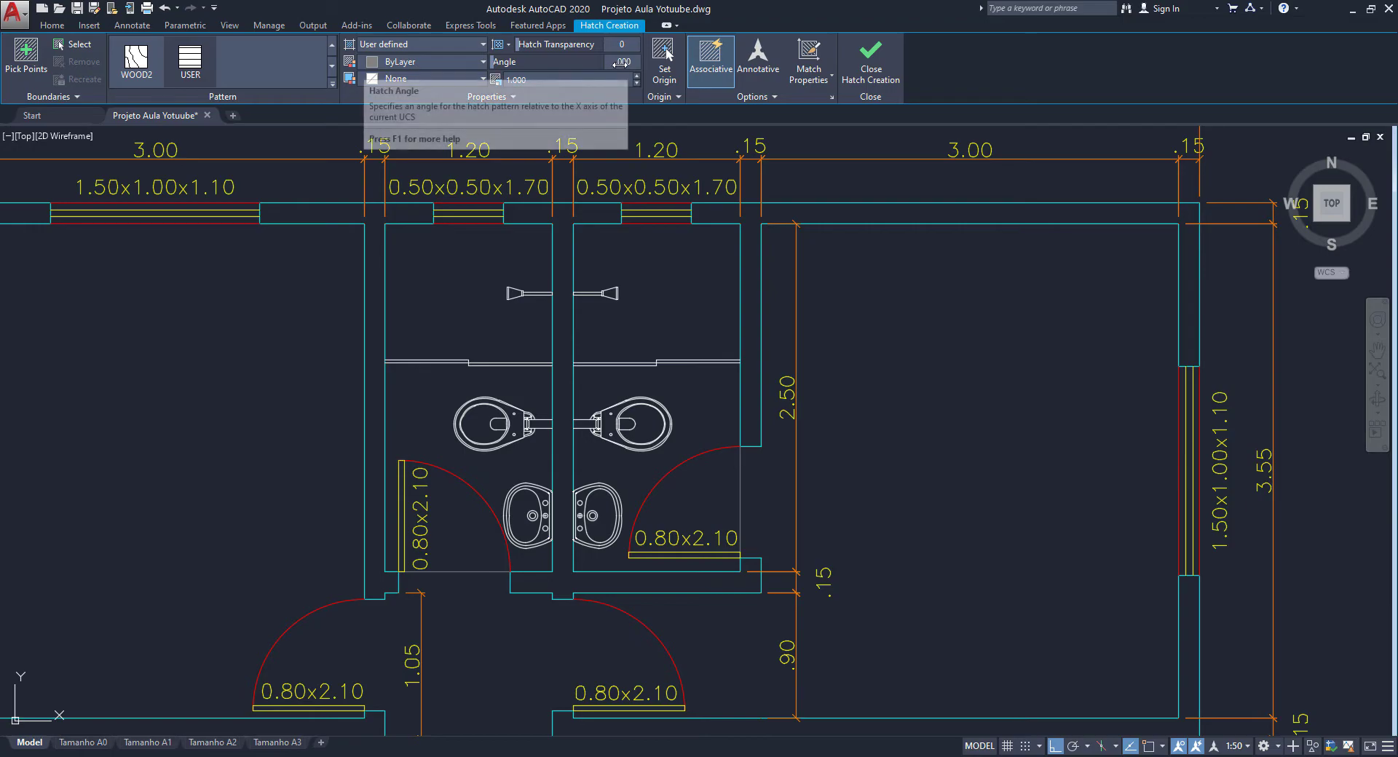
{"action": "left_click", "coordinate": [575, 80]}
{"action": "type", "text": "0.3"}
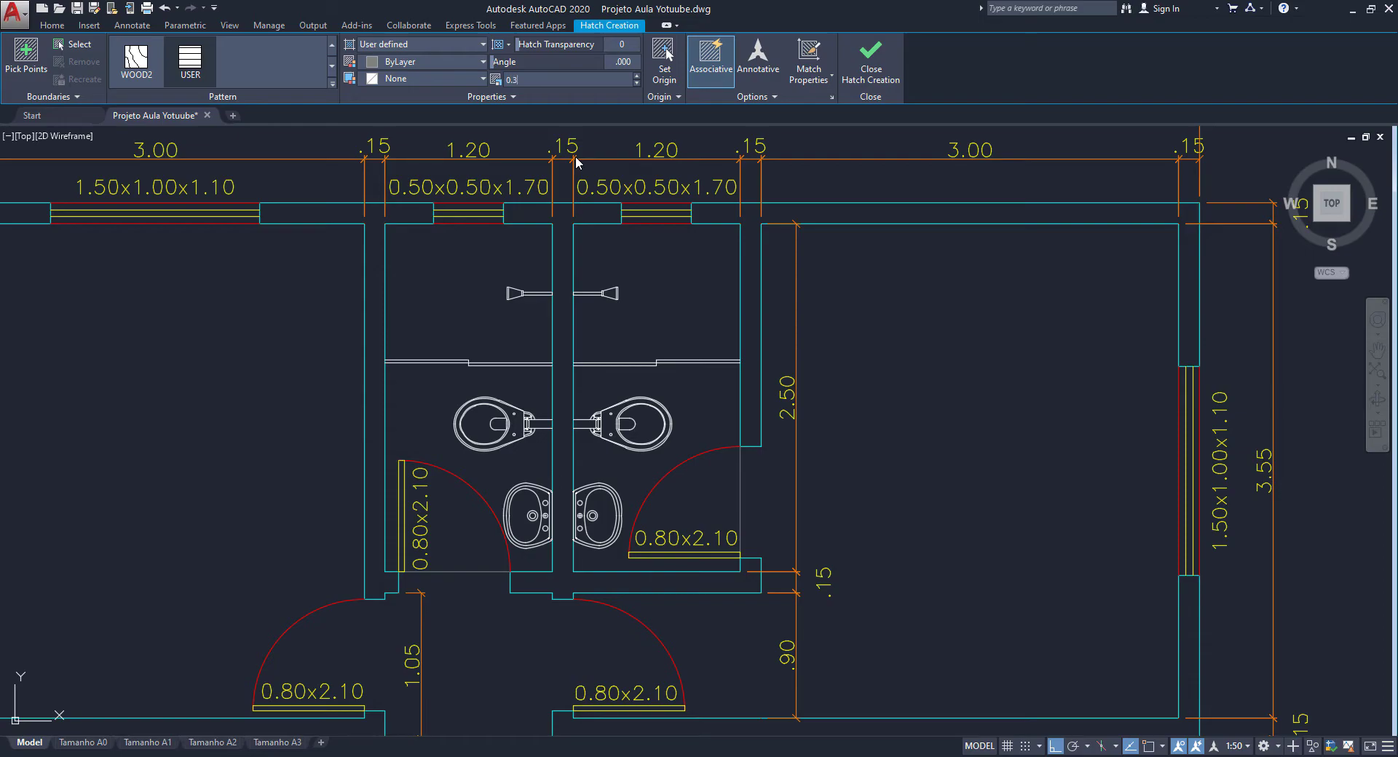
{"action": "left_click", "coordinate": [518, 94]}
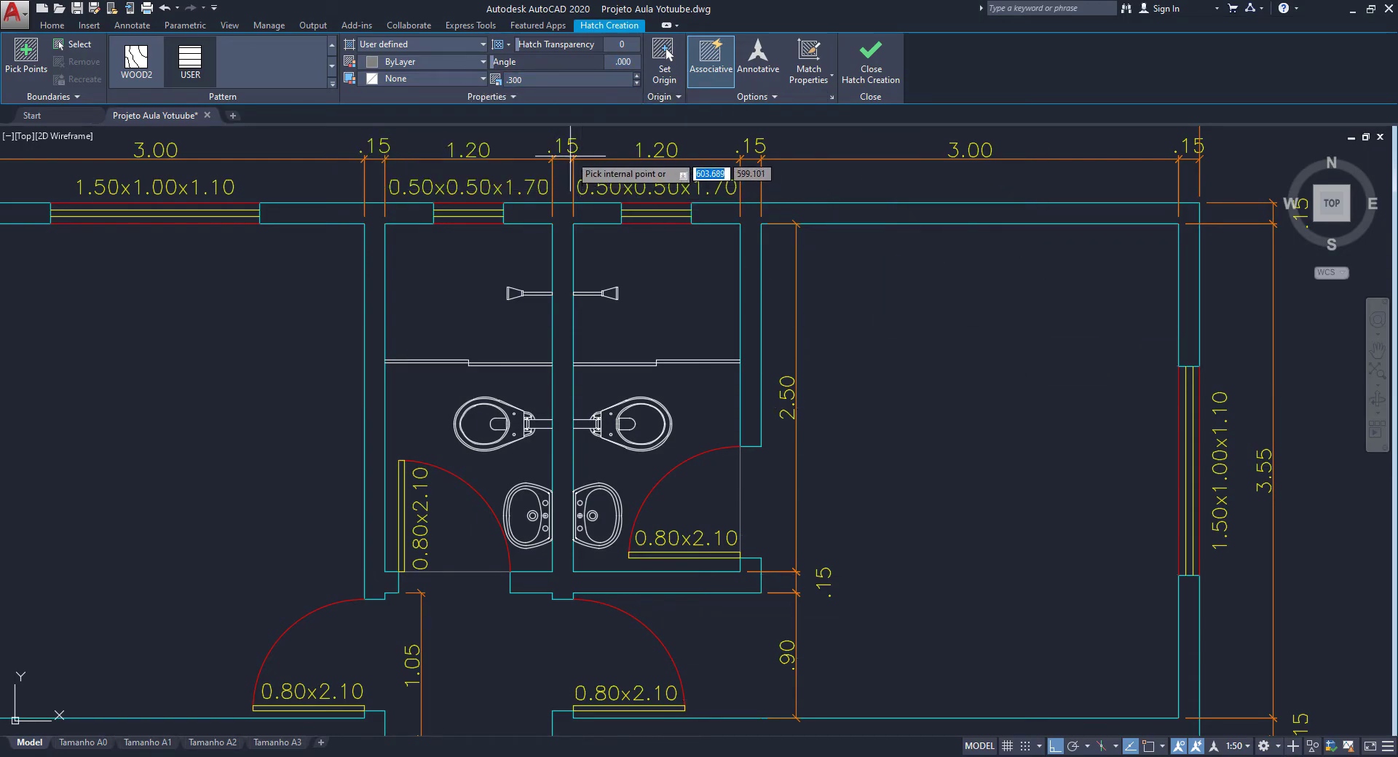
{"action": "left_click", "coordinate": [512, 96]}
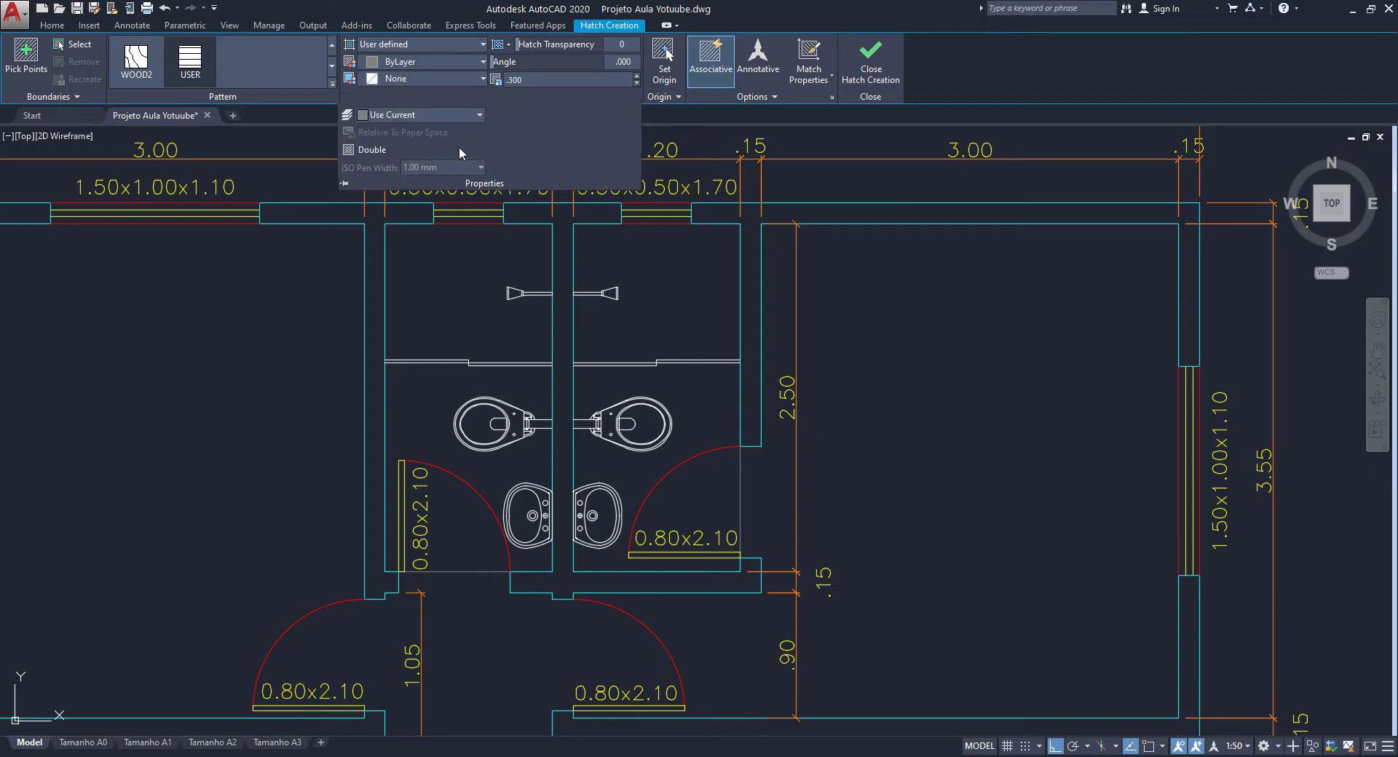
{"action": "left_click", "coordinate": [367, 150]}
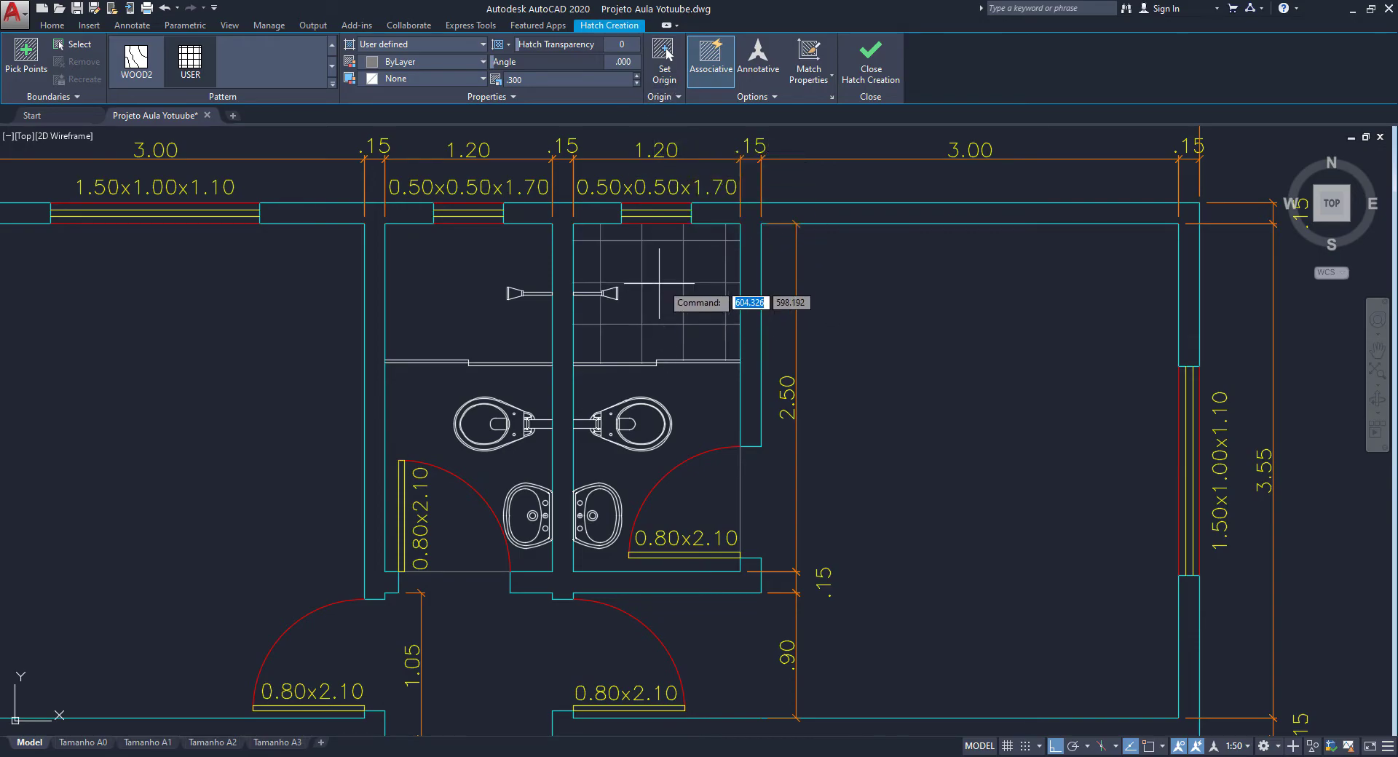
- Fill both right bathroom areas with the tile grid and select it for editing
{"action": "left_click", "coordinate": [659, 283]}
{"action": "left_click", "coordinate": [692, 433]}
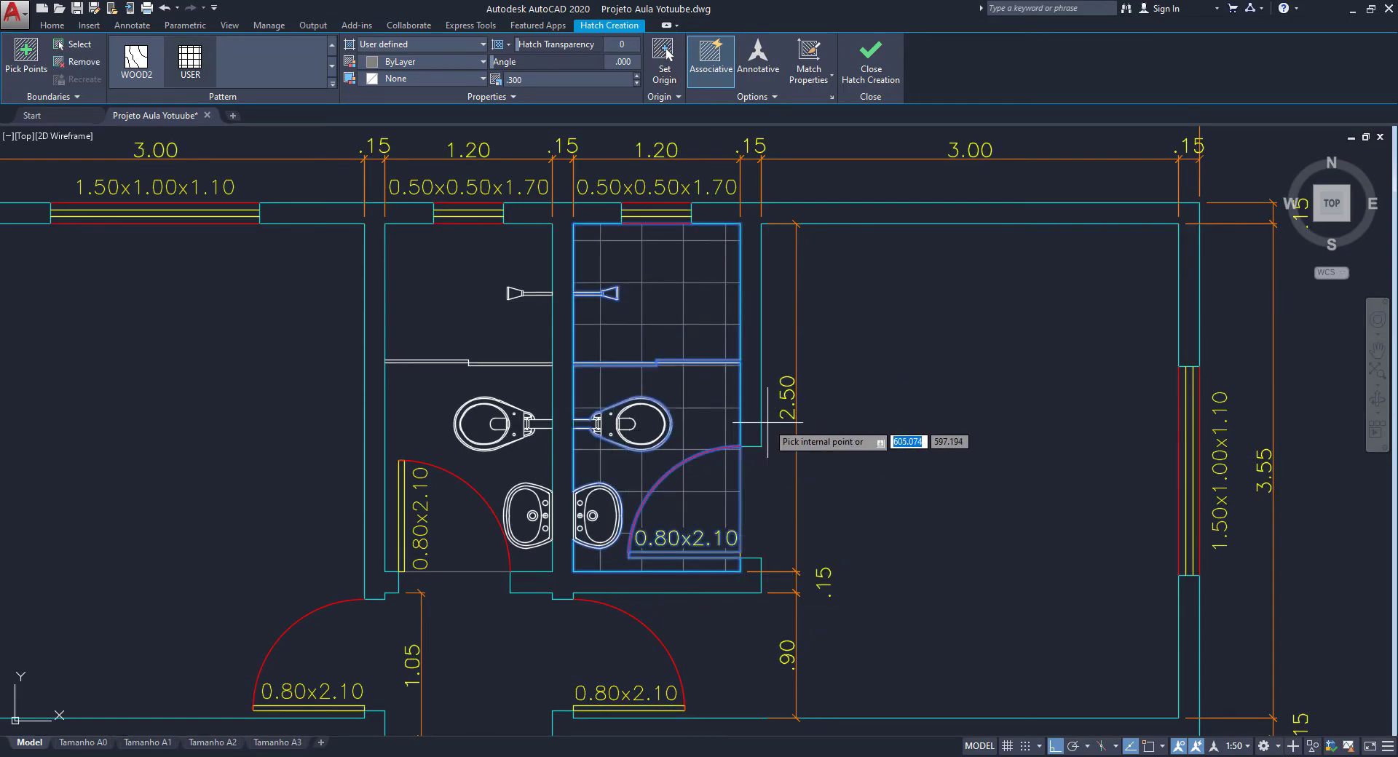
{"action": "key", "text": "Return"}
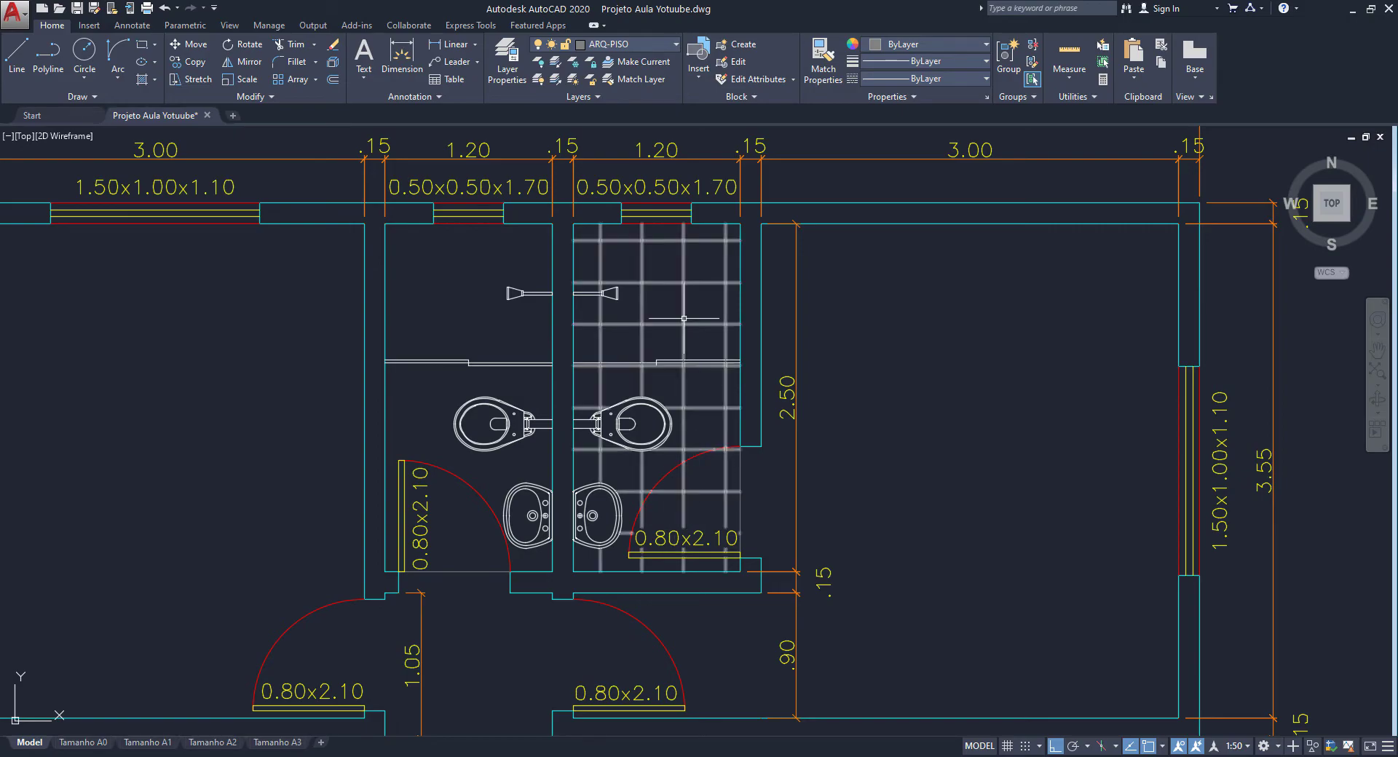
{"action": "left_click", "coordinate": [687, 314]}
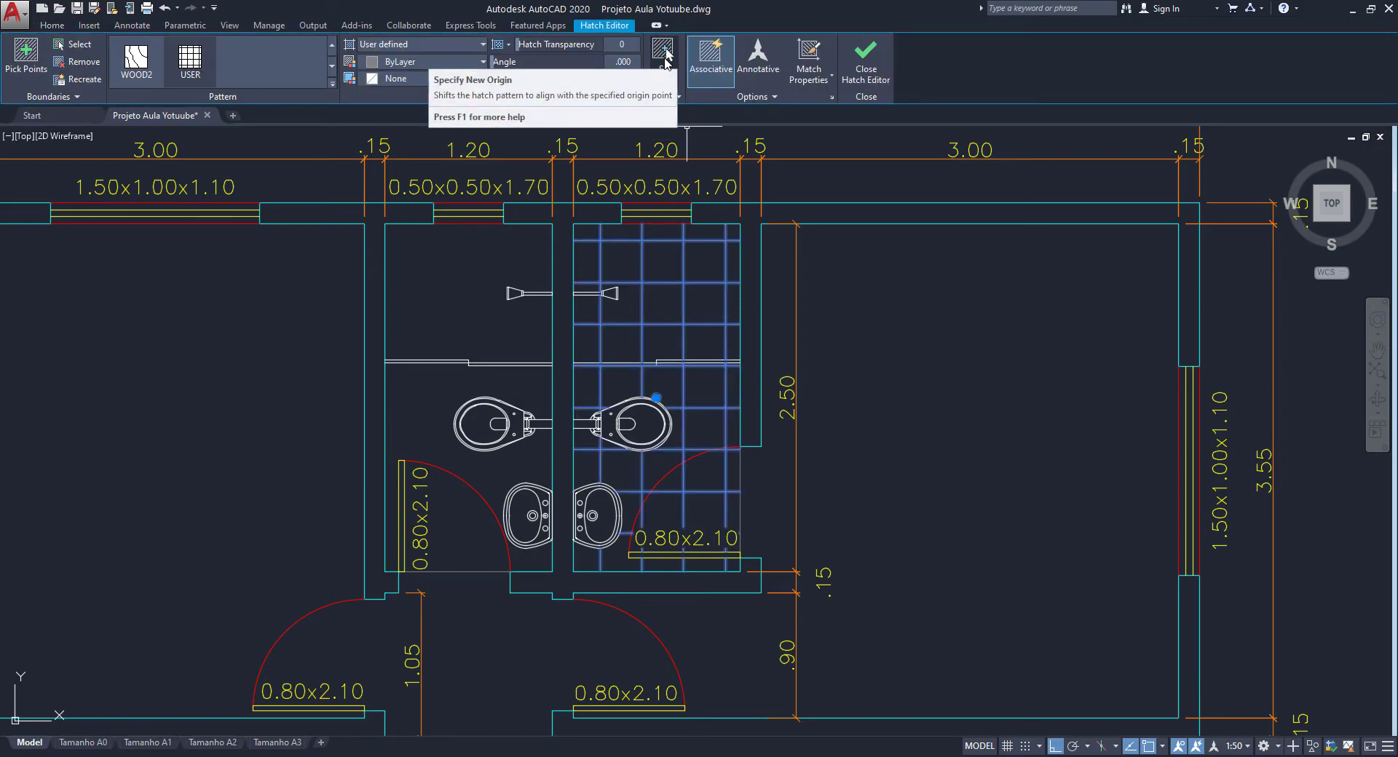
- Move the tile hatch origin to the right bathroom's lower-right wall corner
{"action": "left_click", "coordinate": [666, 57]}
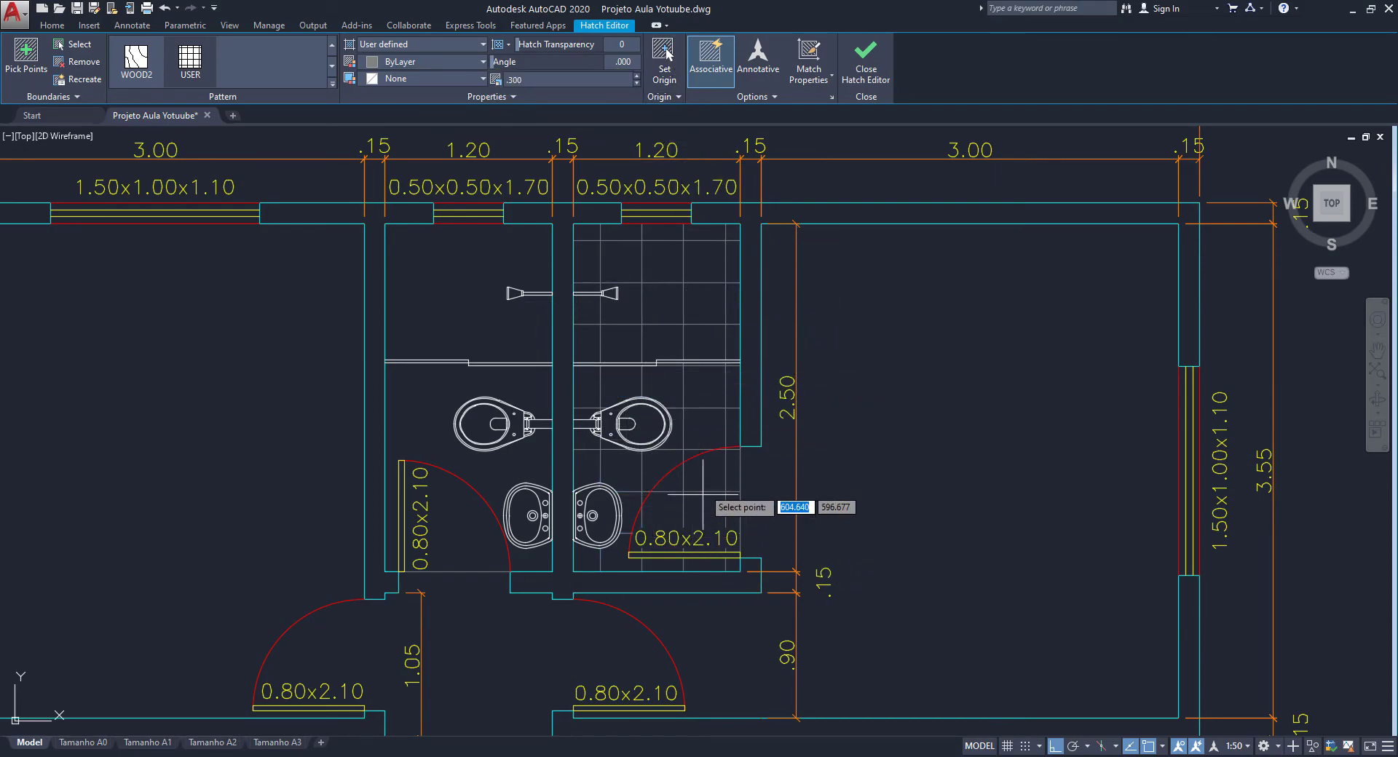
{"action": "scroll", "coordinate": [736, 583], "scroll_direction": "up", "scroll_amount": 2}
{"action": "scroll", "coordinate": [736, 584], "scroll_direction": "up", "scroll_amount": 2}
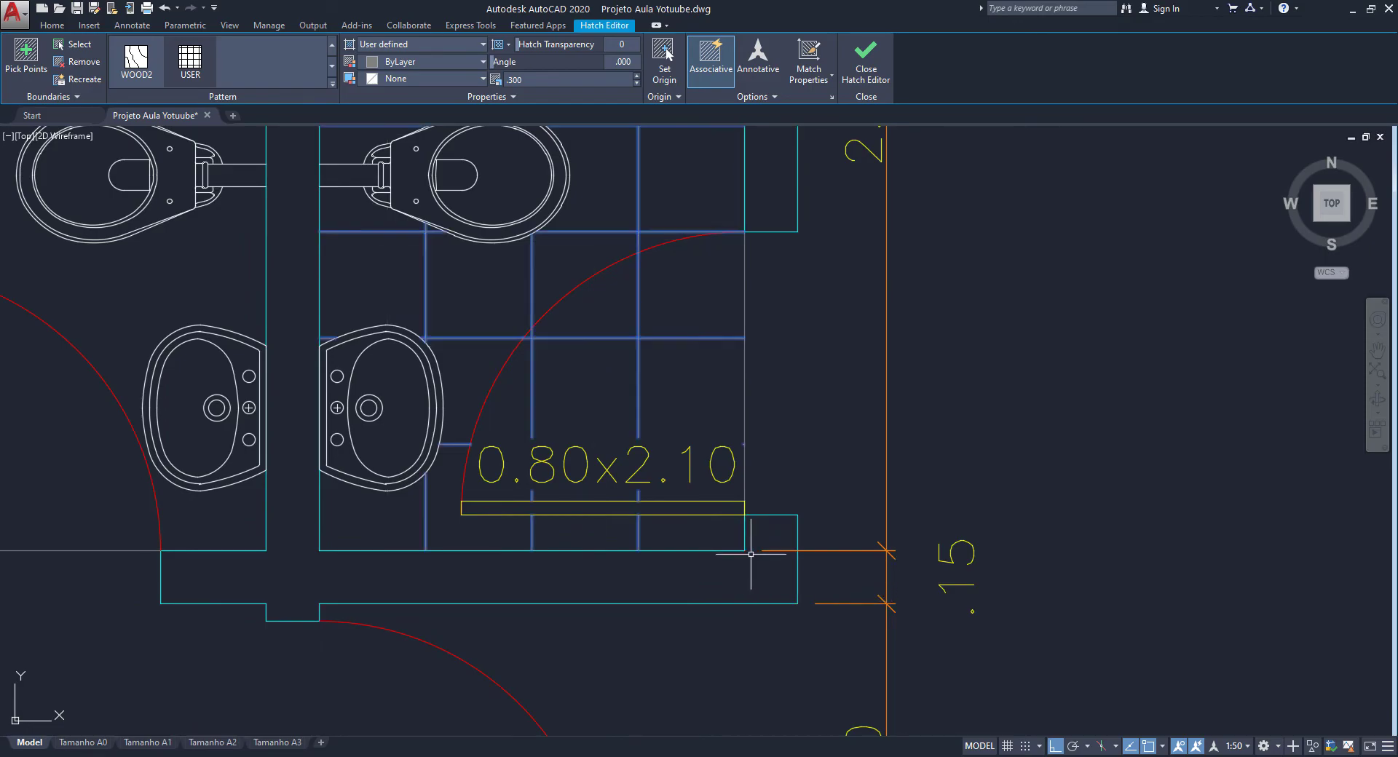
{"action": "key", "text": "Return"}
{"action": "scroll", "coordinate": [763, 421], "scroll_direction": "down", "scroll_amount": 2}
{"action": "mouse_move", "coordinate": [728, 306]}
{"action": "middle_mouse_down"}
{"action": "mouse_move", "coordinate": [732, 455]}
{"action": "mouse_move", "coordinate": [737, 352]}
{"action": "middle_mouse_up"}
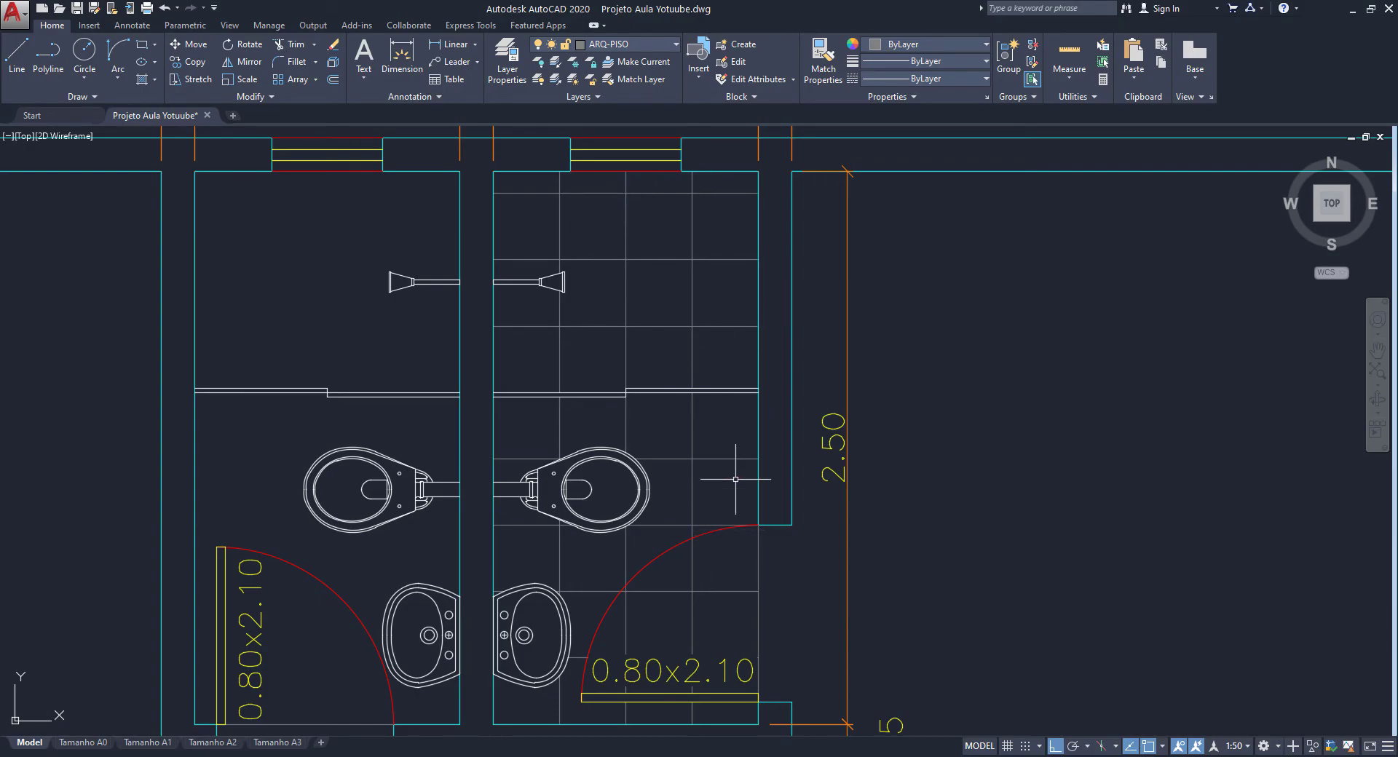
{"action": "middle_click_drag", "start_coordinate": [727, 498], "coordinate": [717, 335]}
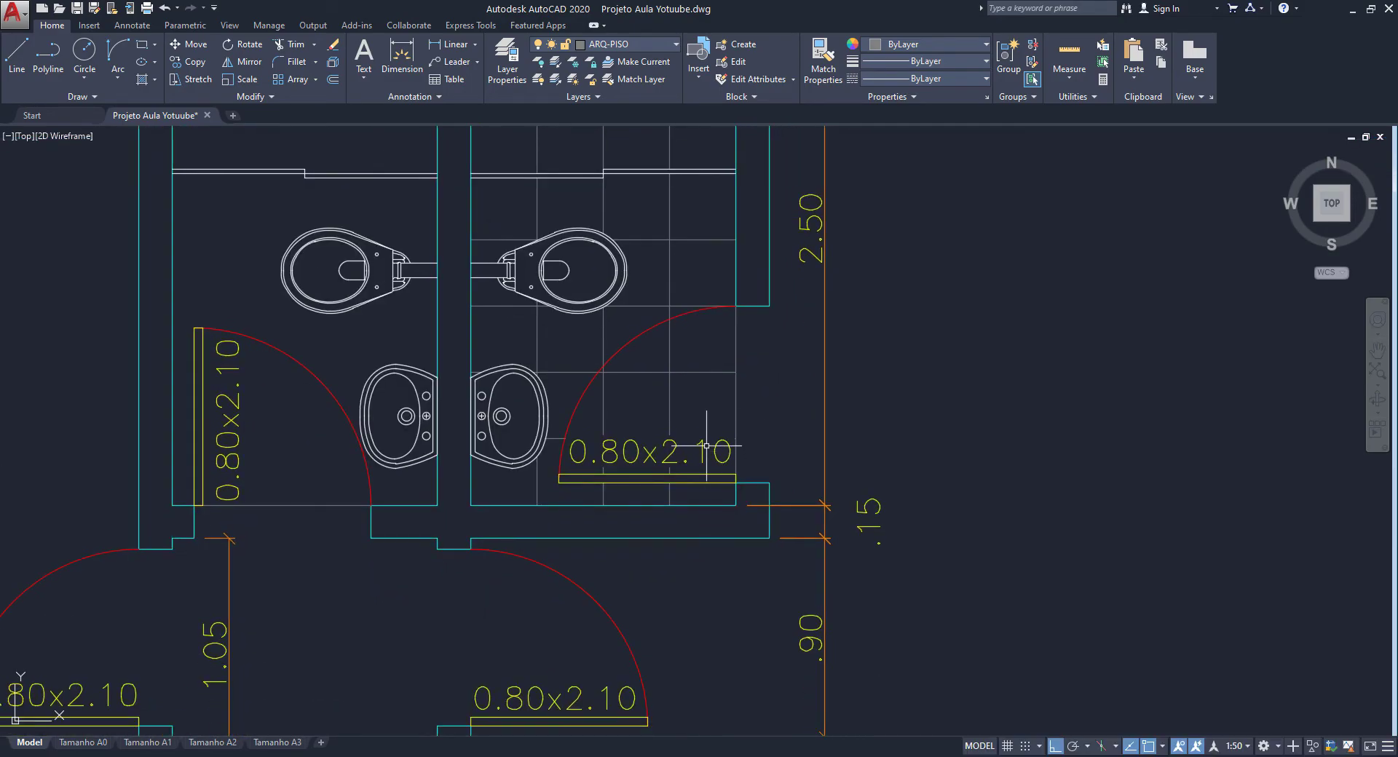
{"action": "scroll", "coordinate": [710, 448], "scroll_direction": "up", "scroll_amount": 4}
{"action": "scroll", "coordinate": [718, 368], "scroll_direction": "down", "scroll_amount": 5}
{"action": "middle_click_drag", "start_coordinate": [714, 182], "coordinate": [702, 275]}
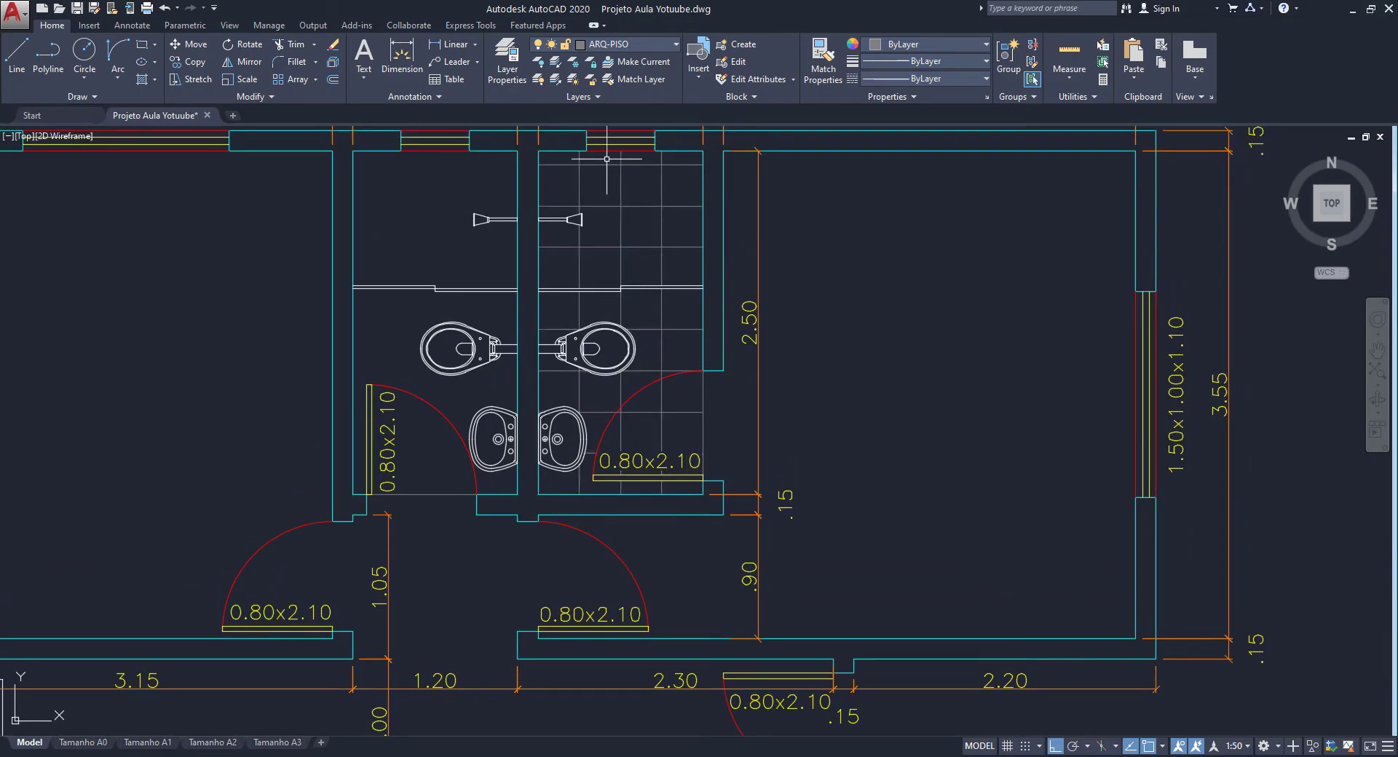
{"action": "scroll", "coordinate": [616, 162], "scroll_direction": "up", "scroll_amount": 1}
{"action": "scroll", "coordinate": [655, 211], "scroll_direction": "up", "scroll_amount": 4}
{"action": "scroll", "coordinate": [641, 218], "scroll_direction": "up", "scroll_amount": 1}
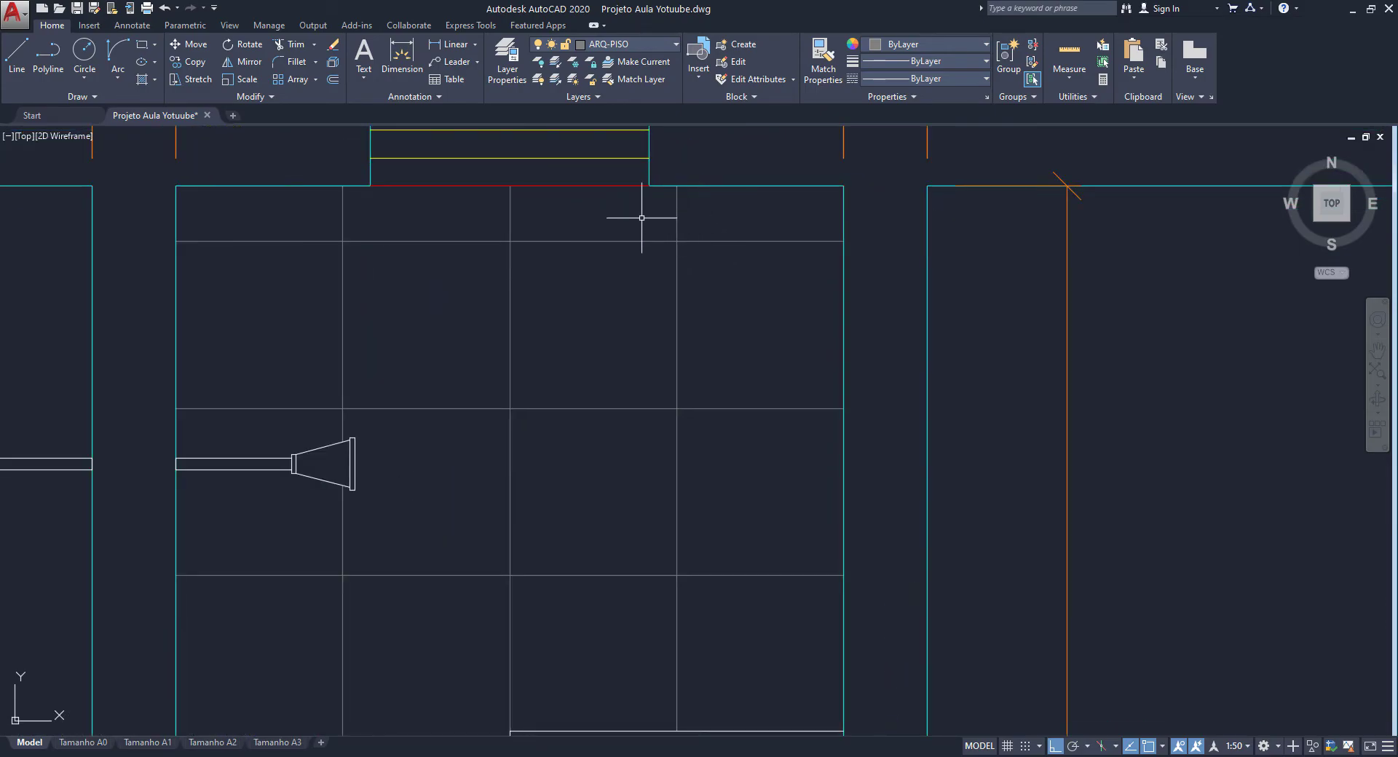
{"action": "scroll", "coordinate": [686, 225], "scroll_direction": "down", "scroll_amount": 3}
{"action": "scroll", "coordinate": [397, 444], "scroll_direction": "down", "scroll_amount": 1}
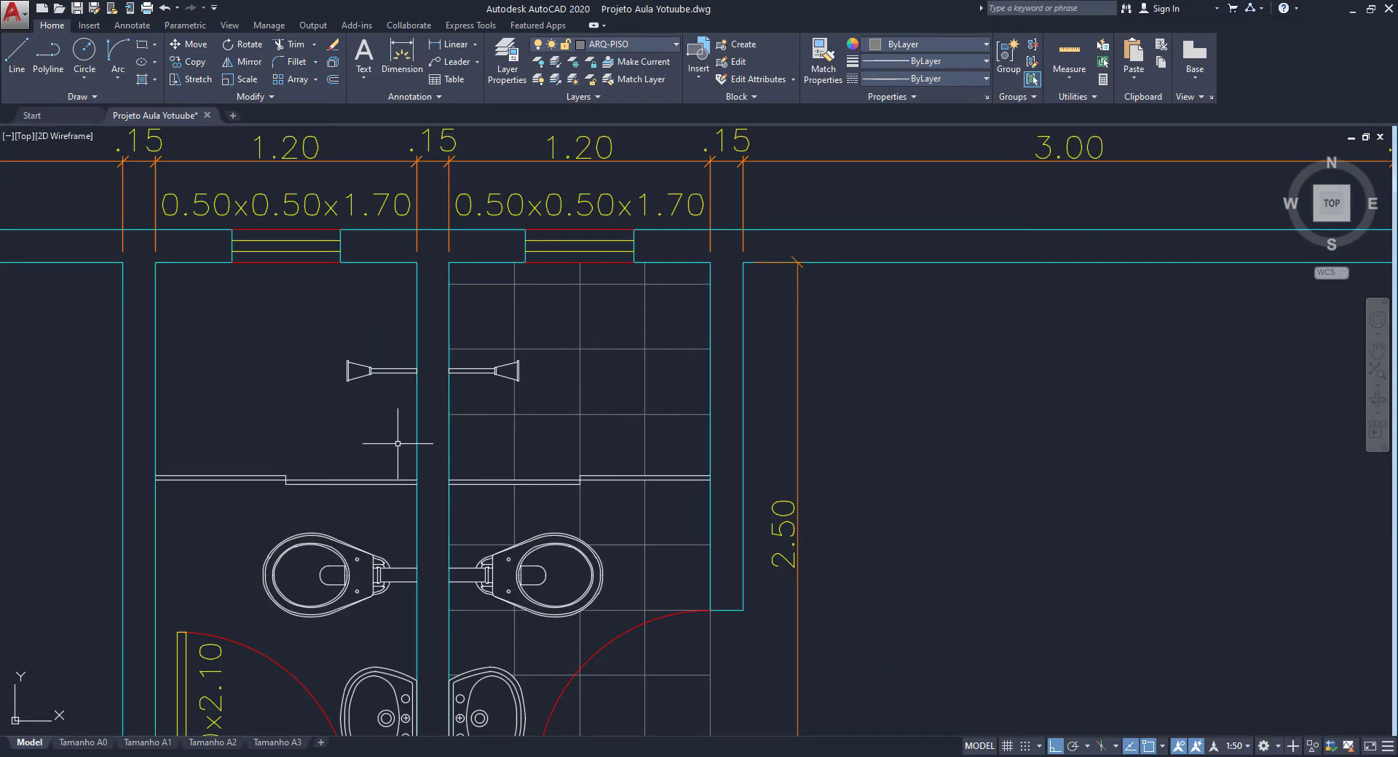
{"action": "middle_click_drag", "start_coordinate": [397, 444], "coordinate": [576, 324]}
{"action": "scroll", "coordinate": [577, 323], "scroll_direction": "down", "scroll_amount": 2}
{"action": "middle_click_drag", "start_coordinate": [584, 274], "coordinate": [544, 278]}
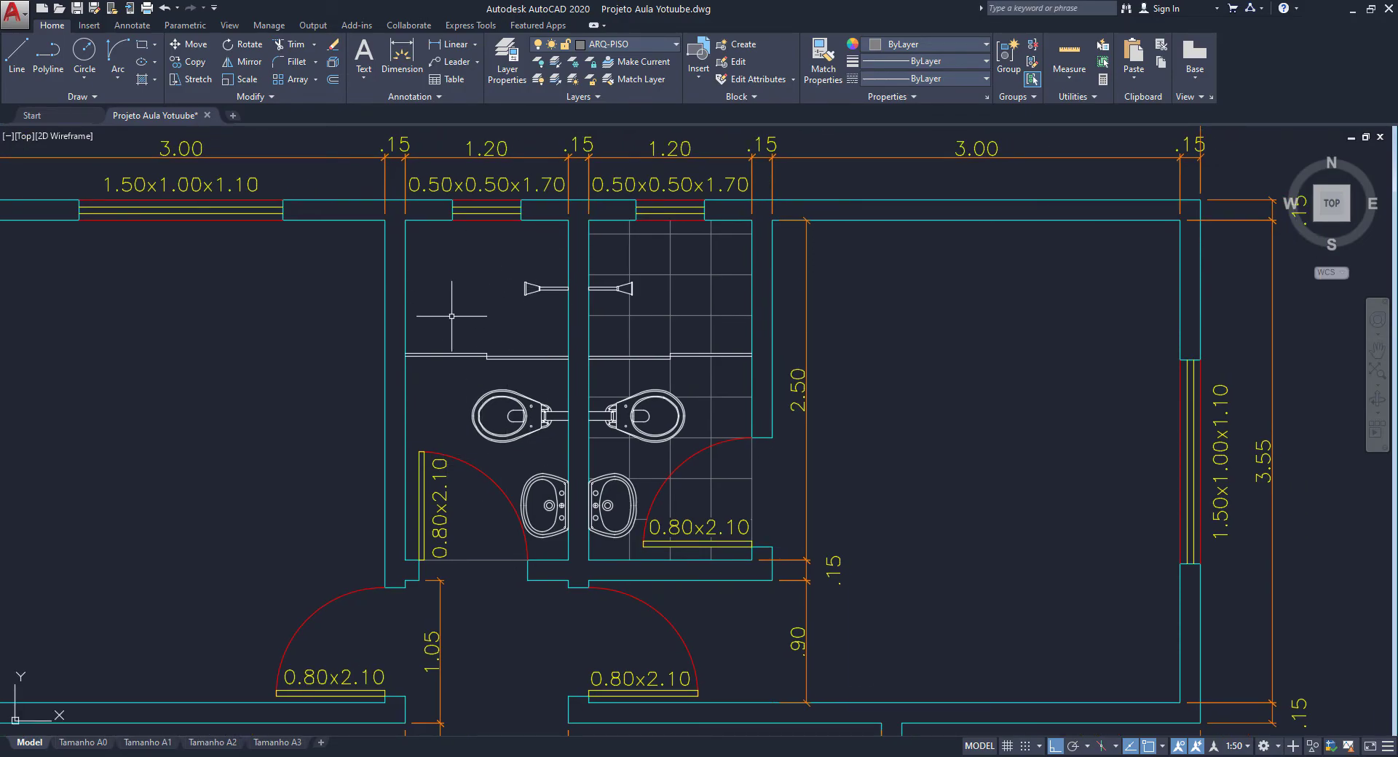
- Tile both left bathroom areas with the 0.300 grid, origin at its lower-left corner
{"action": "key", "text": "Return"}
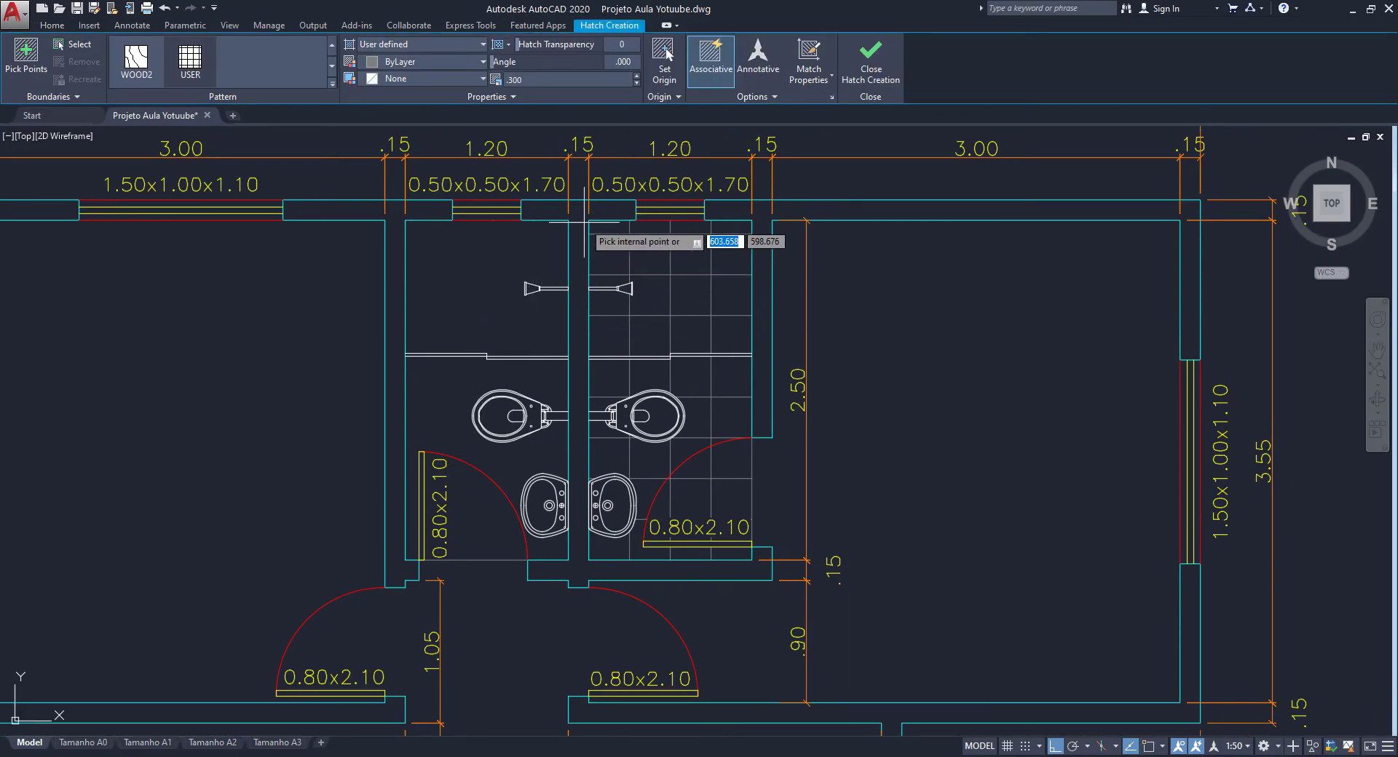
{"action": "left_click", "coordinate": [604, 226]}
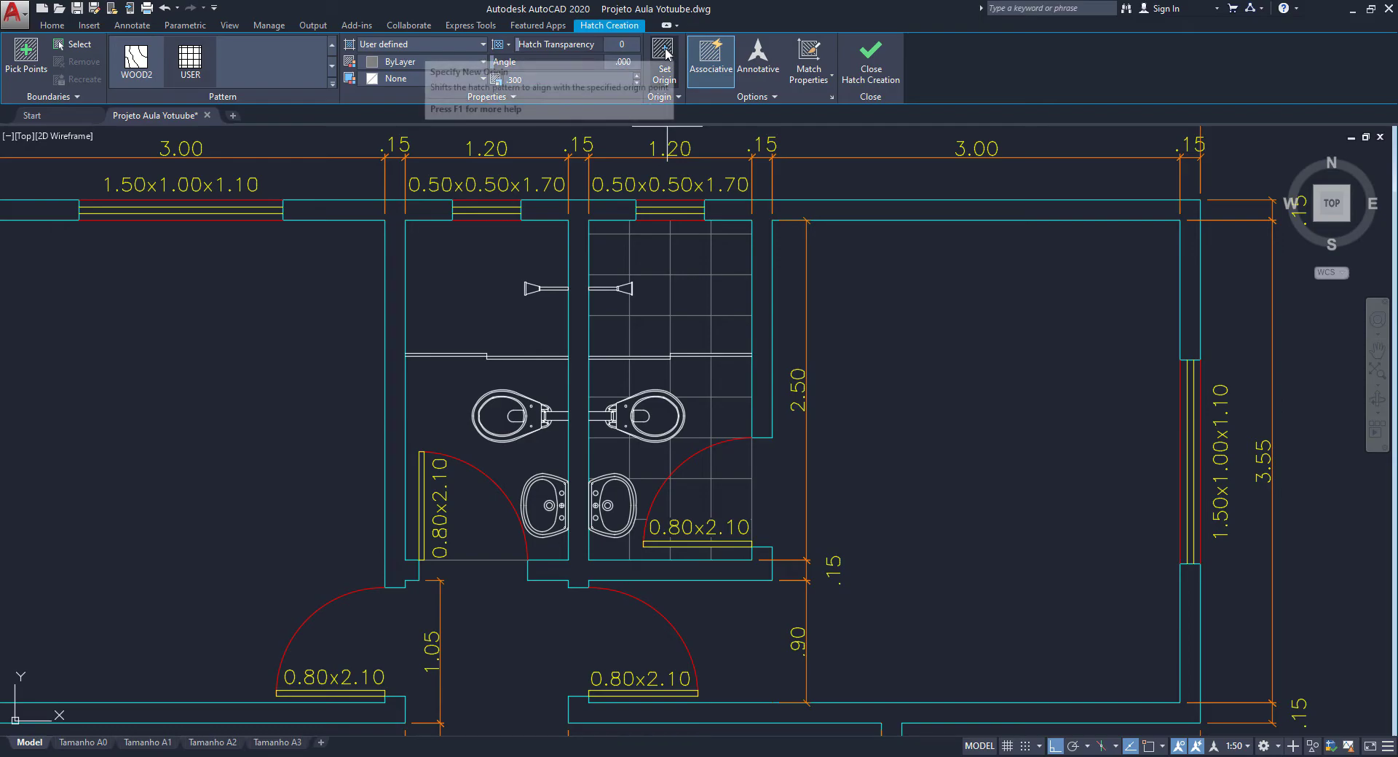
{"action": "left_click", "coordinate": [665, 53]}
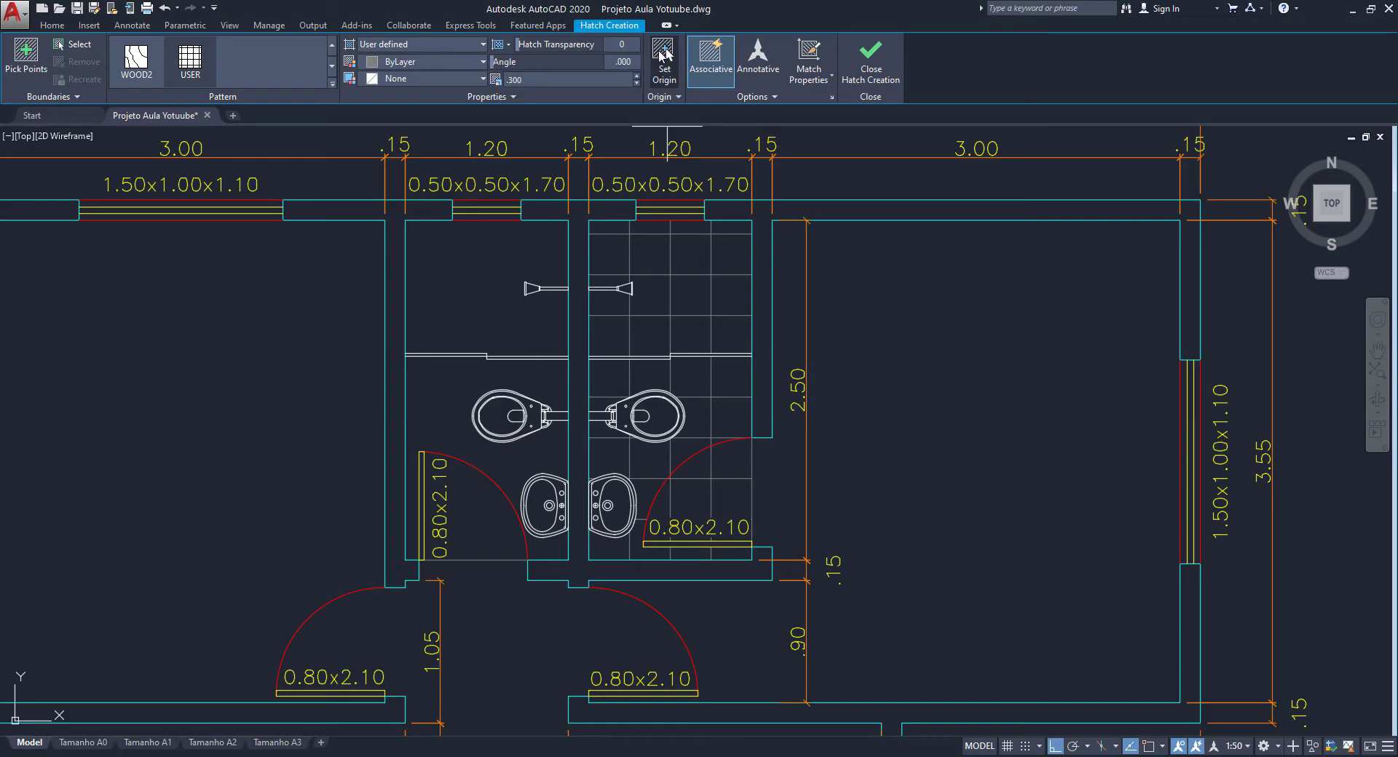
{"action": "left_click", "coordinate": [405, 560]}
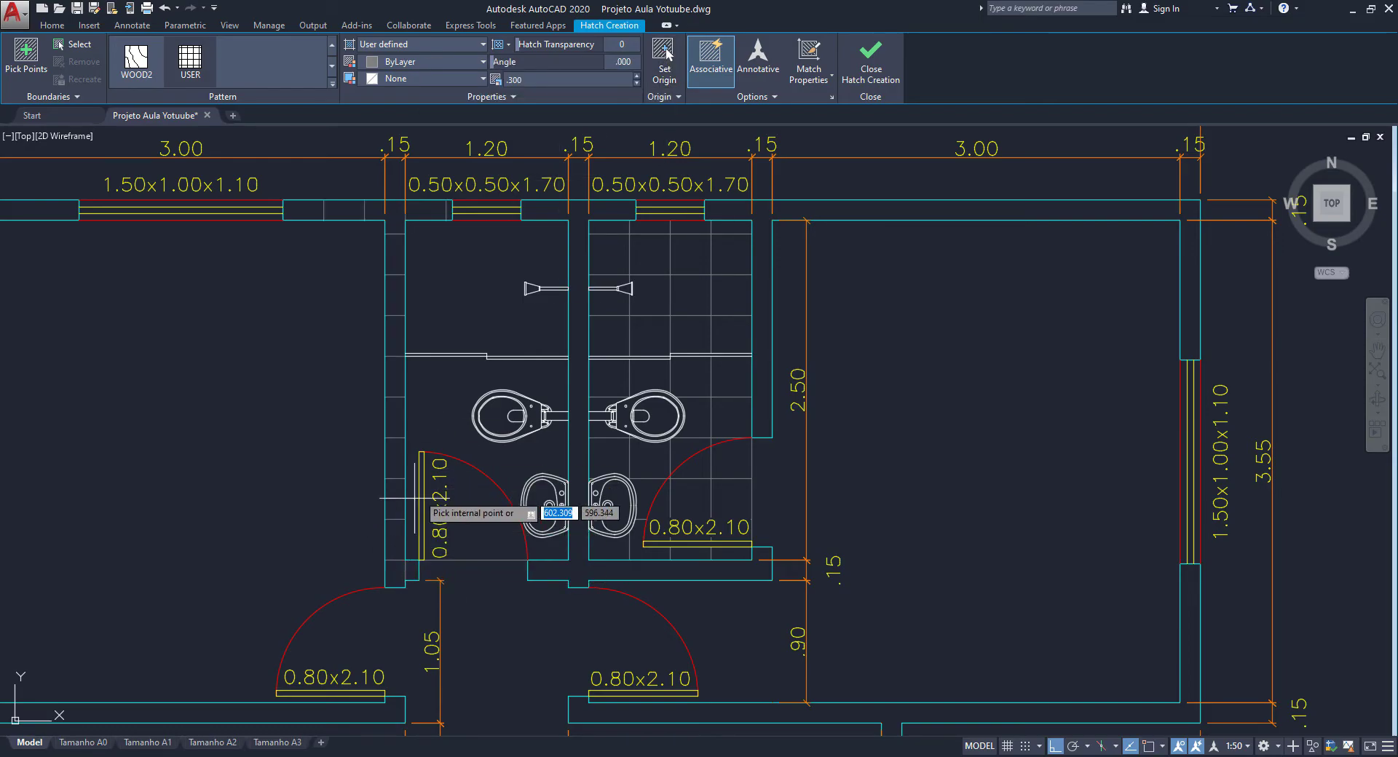
{"action": "left_click", "coordinate": [453, 413]}
{"action": "left_click", "coordinate": [462, 316]}
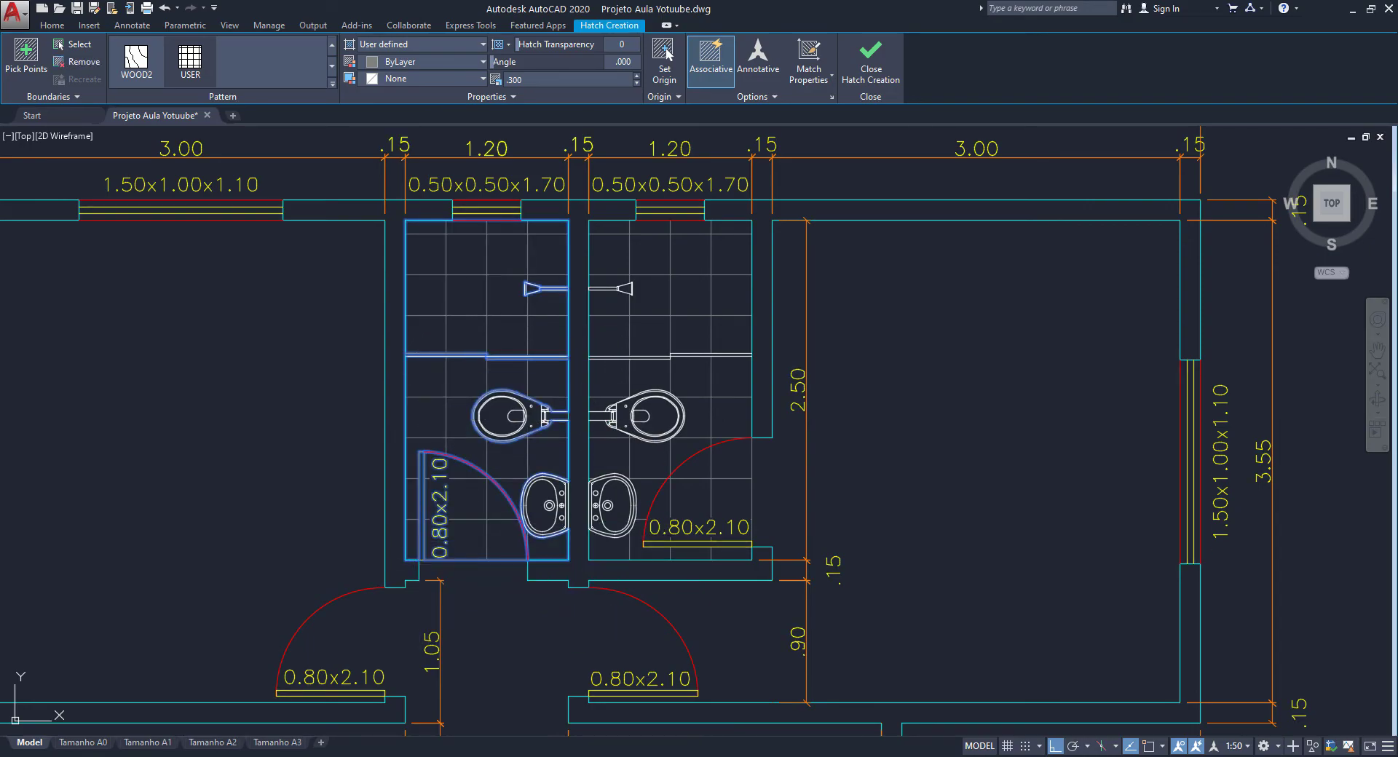
{"action": "key", "text": "Return"}
{"action": "scroll", "coordinate": [412, 560], "scroll_direction": "up", "scroll_amount": 4}
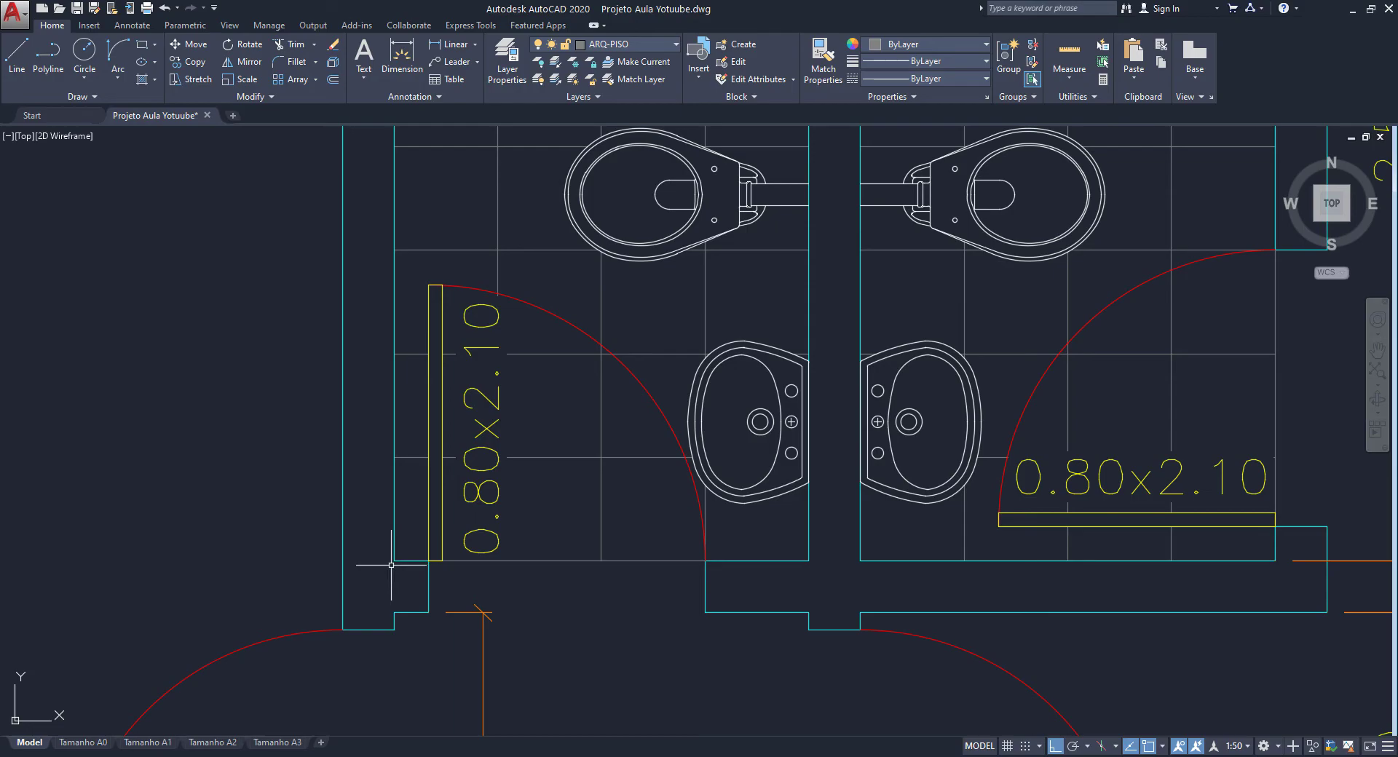
{"action": "scroll", "coordinate": [391, 565], "scroll_direction": "down", "scroll_amount": 5}
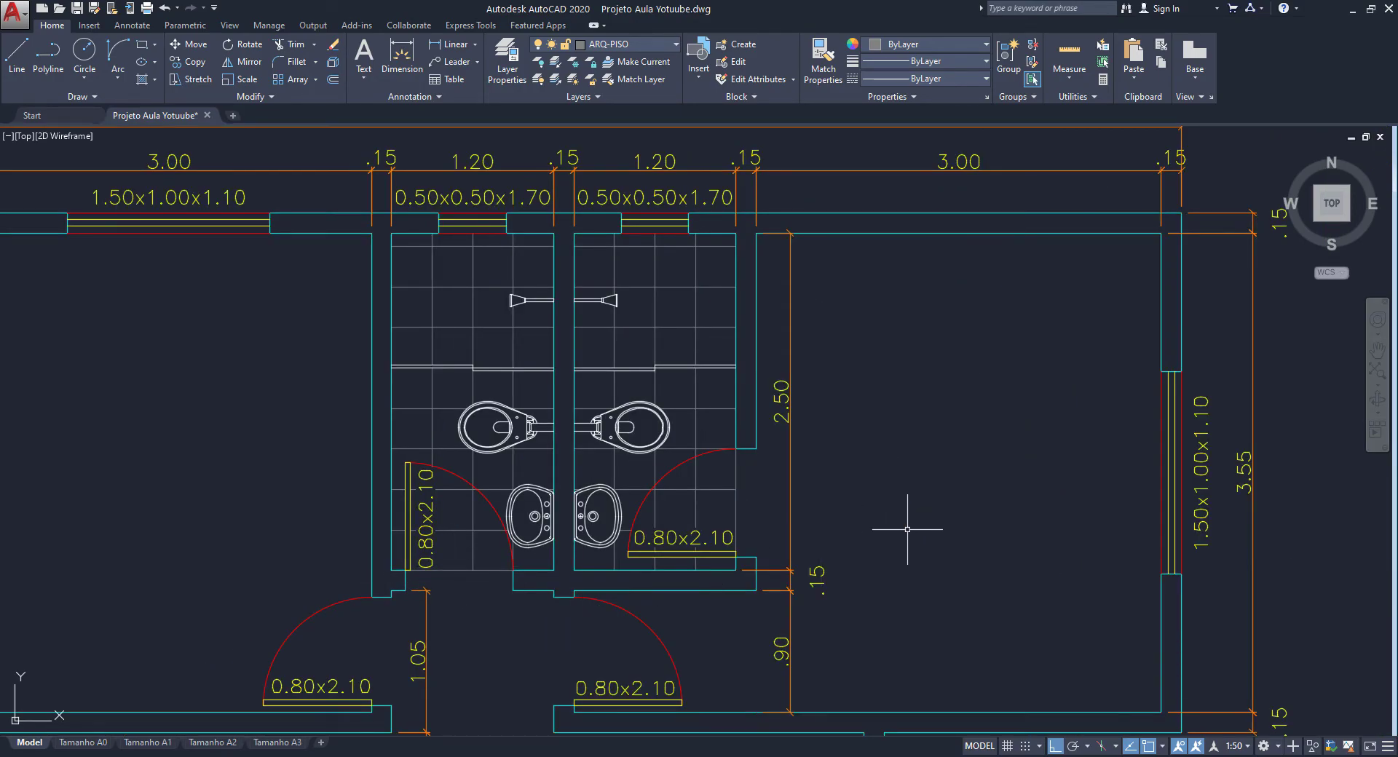
{"action": "scroll", "coordinate": [908, 530], "scroll_direction": "down", "scroll_amount": 6}
{"action": "scroll", "coordinate": [844, 437], "scroll_direction": "up", "scroll_amount": 3}
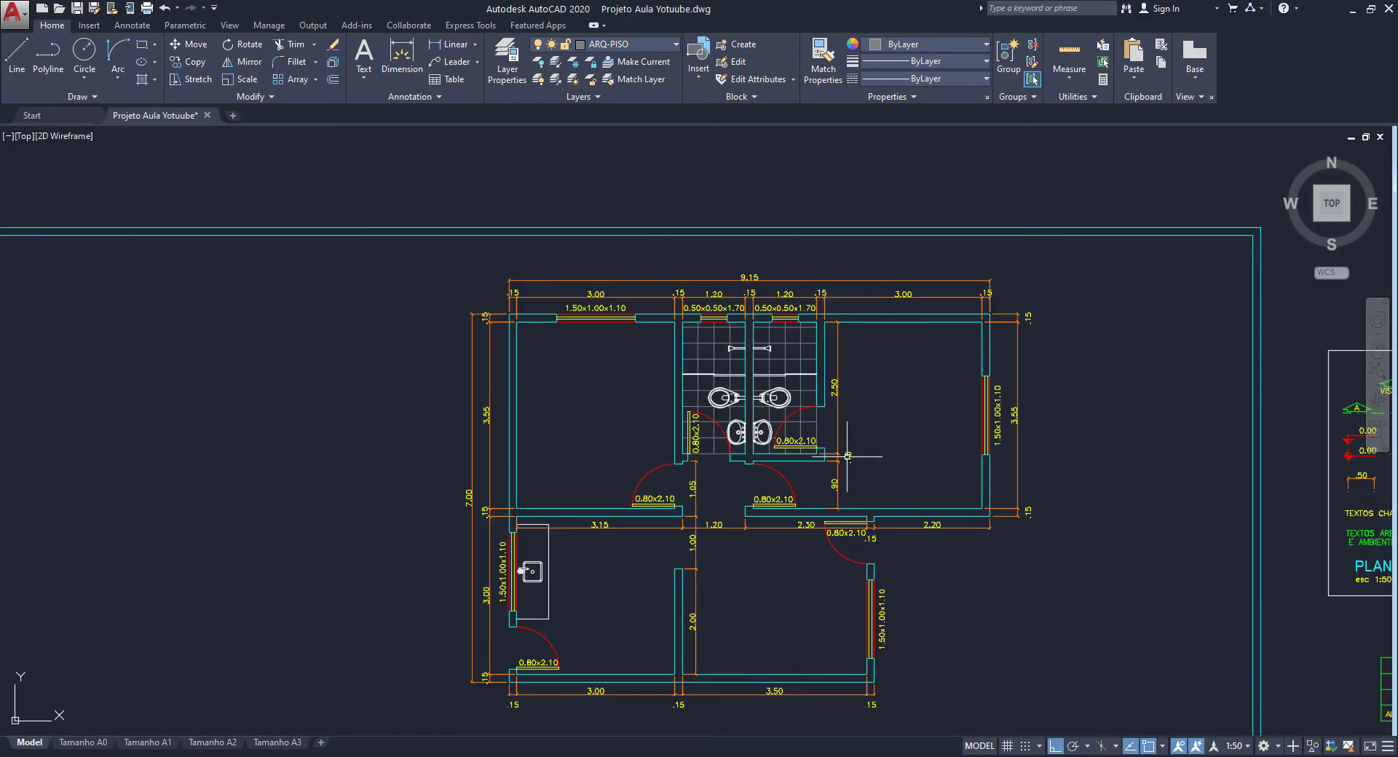
{"action": "scroll", "coordinate": [802, 386], "scroll_direction": "down", "scroll_amount": 1}
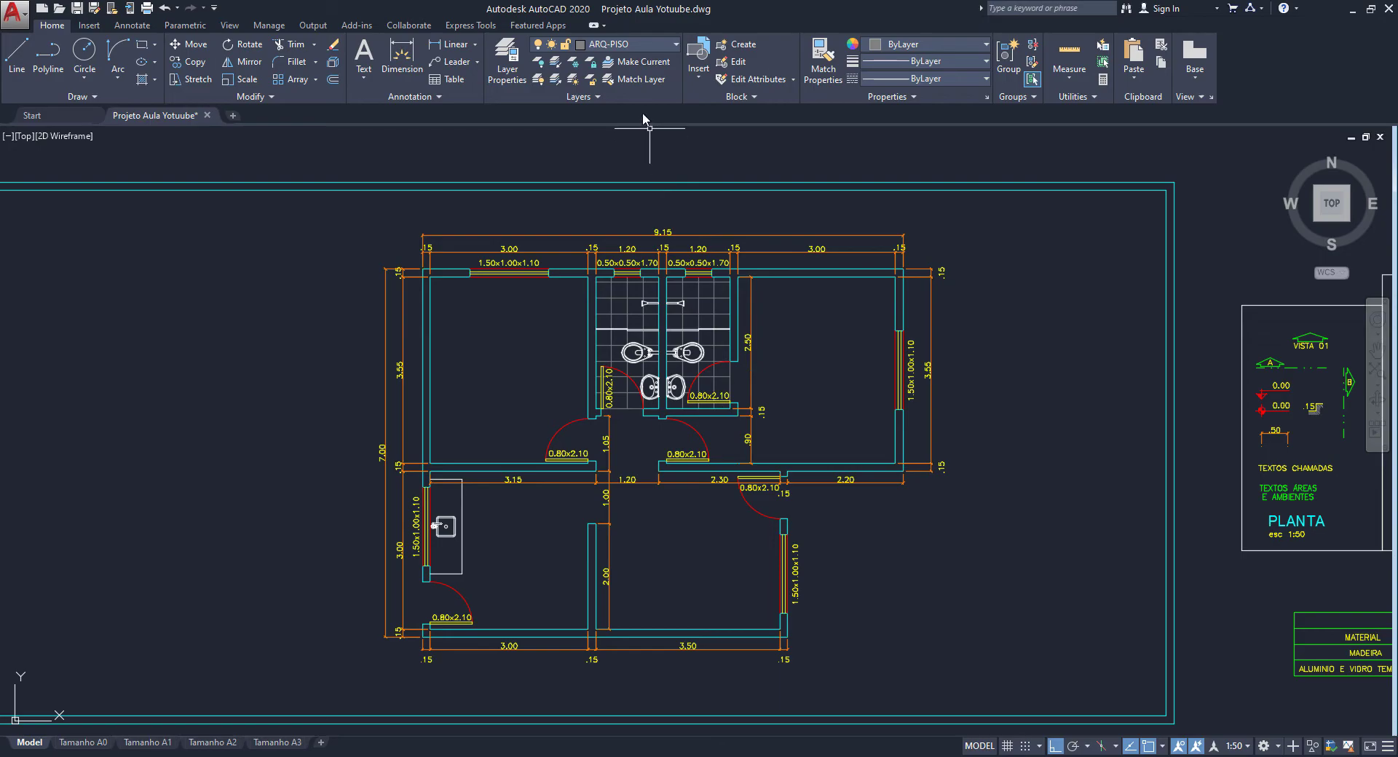
- Make ARQ-HACHURA the current layer
{"action": "left_click", "coordinate": [641, 44]}
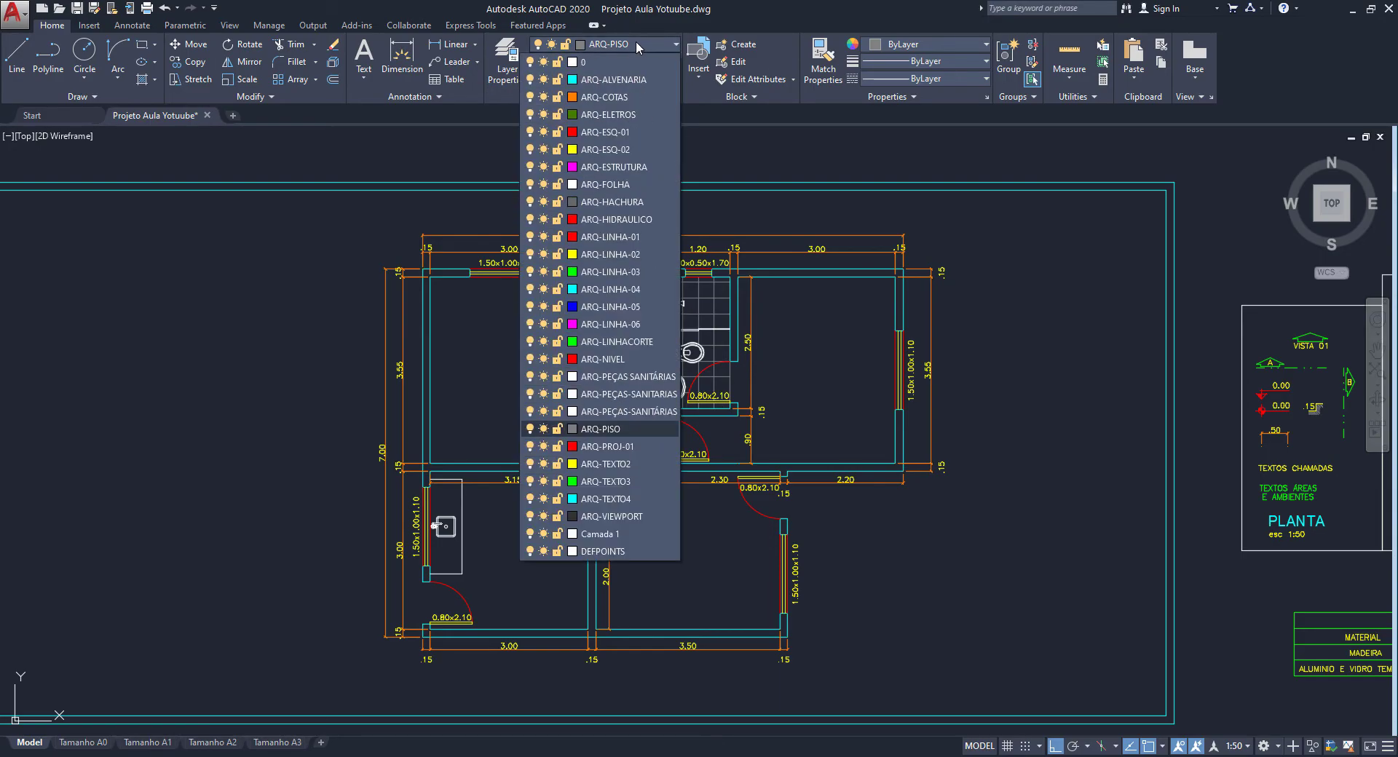
{"action": "left_click", "coordinate": [631, 201]}
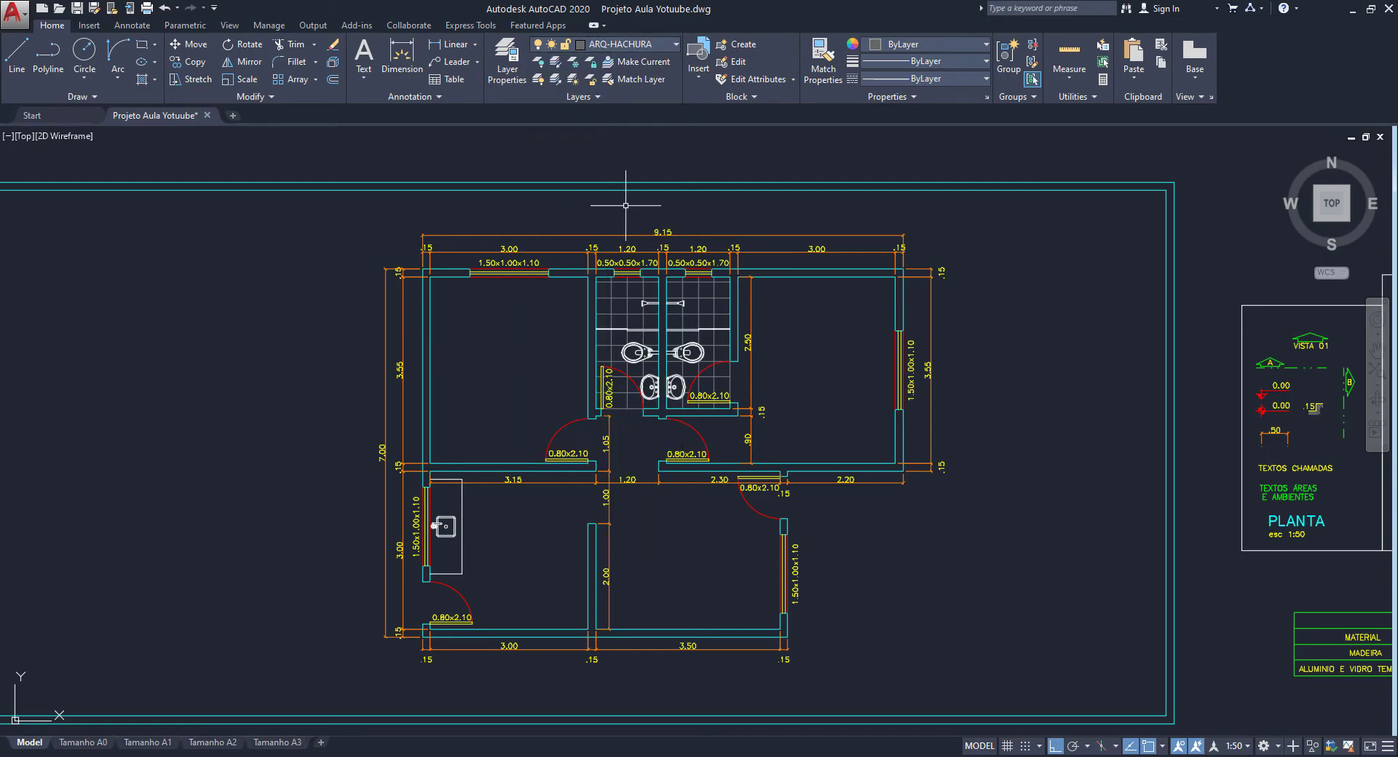
{"action": "scroll", "coordinate": [430, 276], "scroll_direction": "up", "scroll_amount": 4}
{"action": "scroll", "coordinate": [458, 342], "scroll_direction": "down", "scroll_amount": 2}
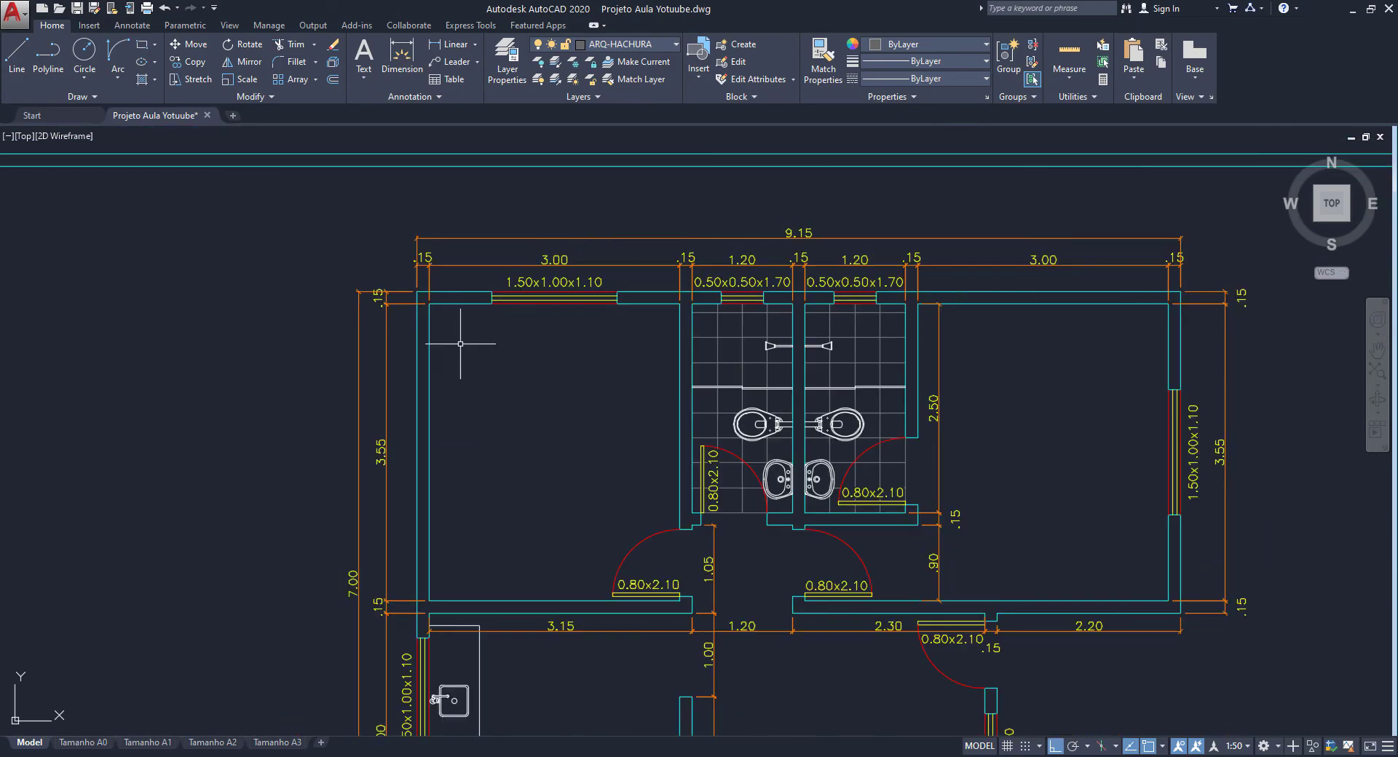
{"action": "mouse_move", "coordinate": [458, 343]}
{"action": "middle_mouse_down"}
{"action": "mouse_move", "coordinate": [494, 341]}
{"action": "mouse_move", "coordinate": [465, 314]}
{"action": "middle_mouse_up"}
- Start a user-defined hatch at a 45° angle with 0.030 spacing
{"action": "type", "text": "h"}
{"action": "key", "text": "Return"}
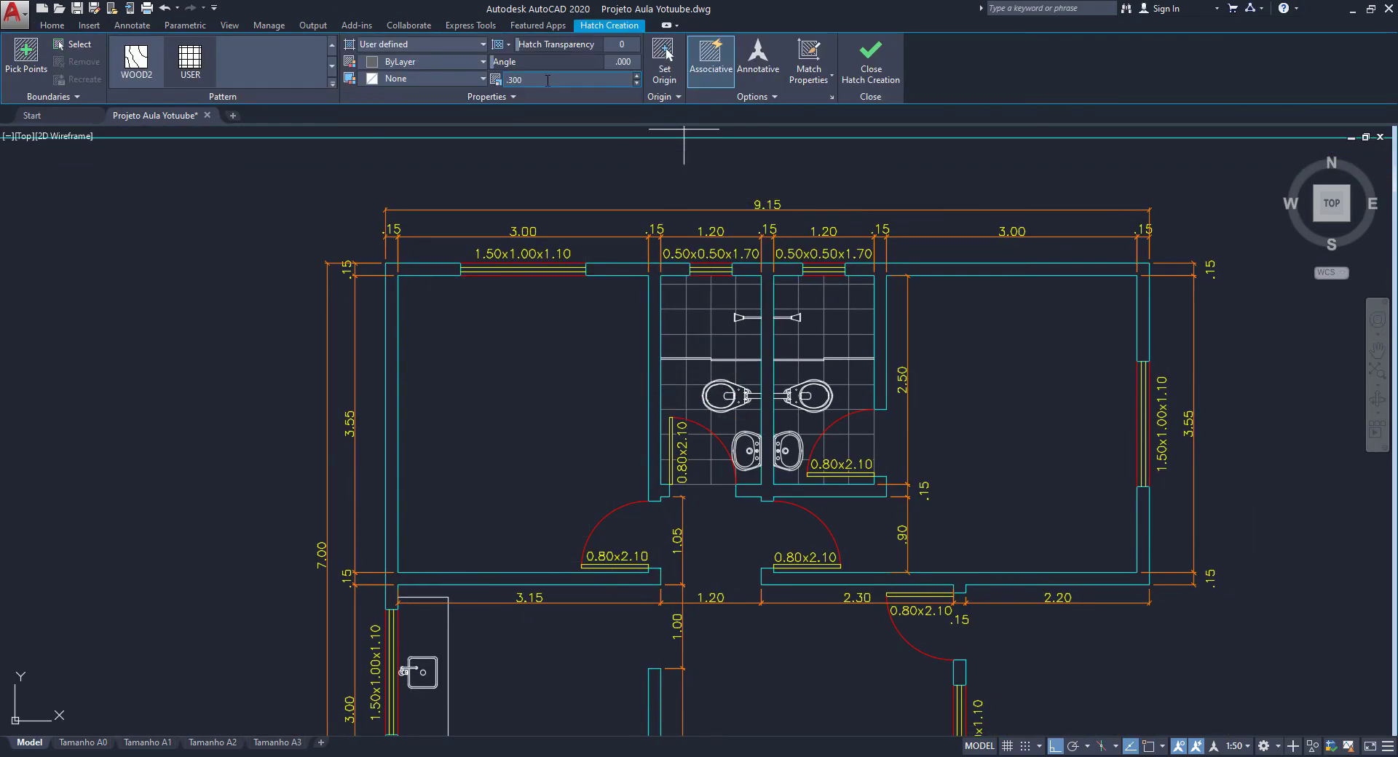
{"action": "left_click", "coordinate": [503, 97]}
{"action": "type", "text": "45"}
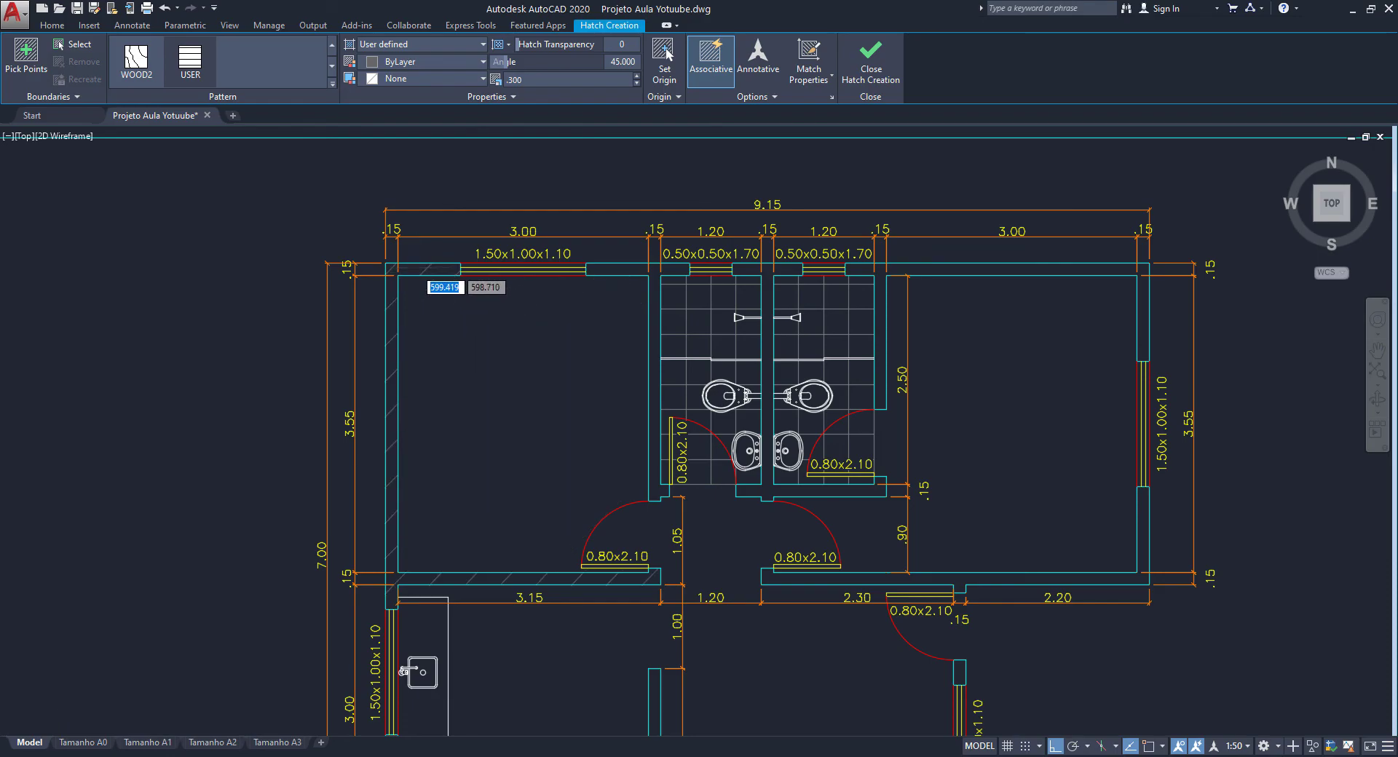
{"action": "scroll", "coordinate": [436, 279], "scroll_direction": "up", "scroll_amount": 3}
{"action": "scroll", "coordinate": [417, 272], "scroll_direction": "down", "scroll_amount": 1}
{"action": "scroll", "coordinate": [416, 271], "scroll_direction": "down", "scroll_amount": 1}
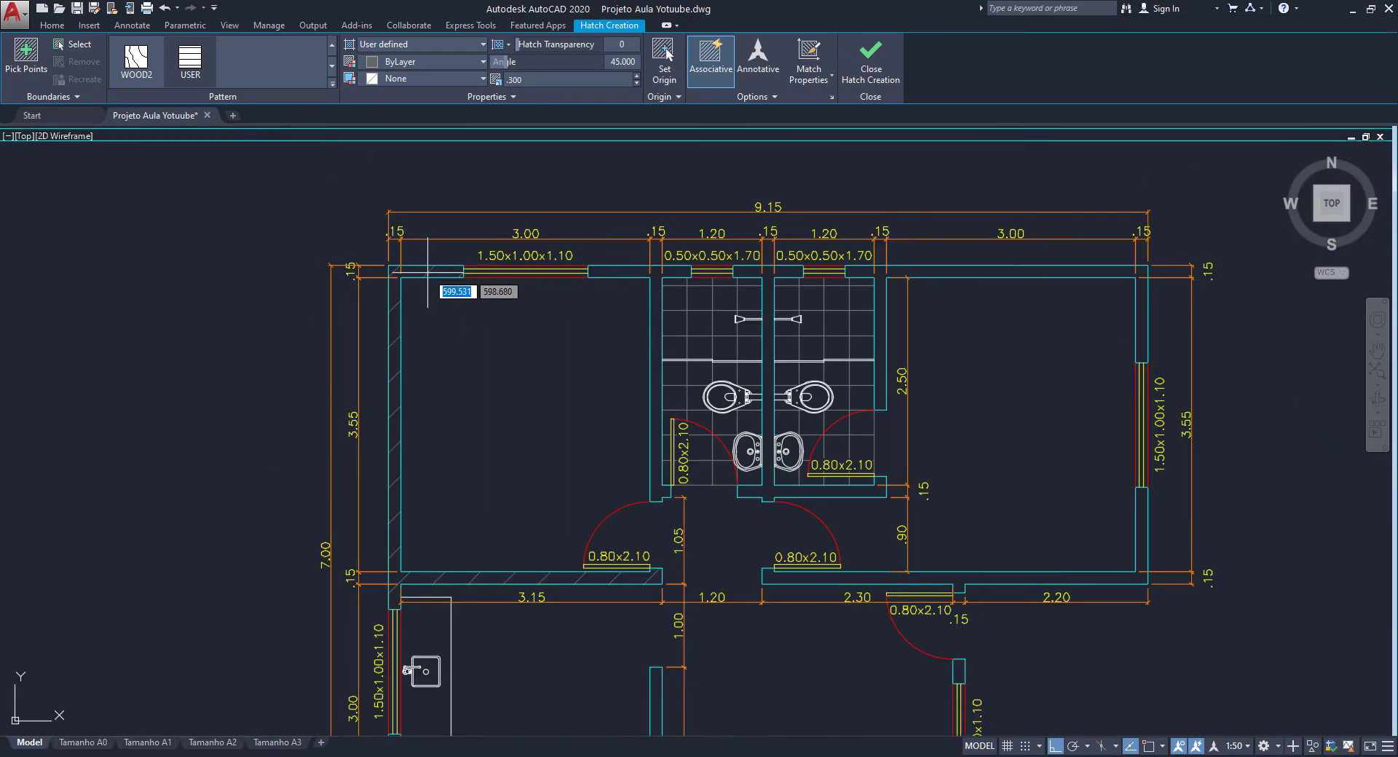
{"action": "scroll", "coordinate": [428, 273], "scroll_direction": "up", "scroll_amount": 2}
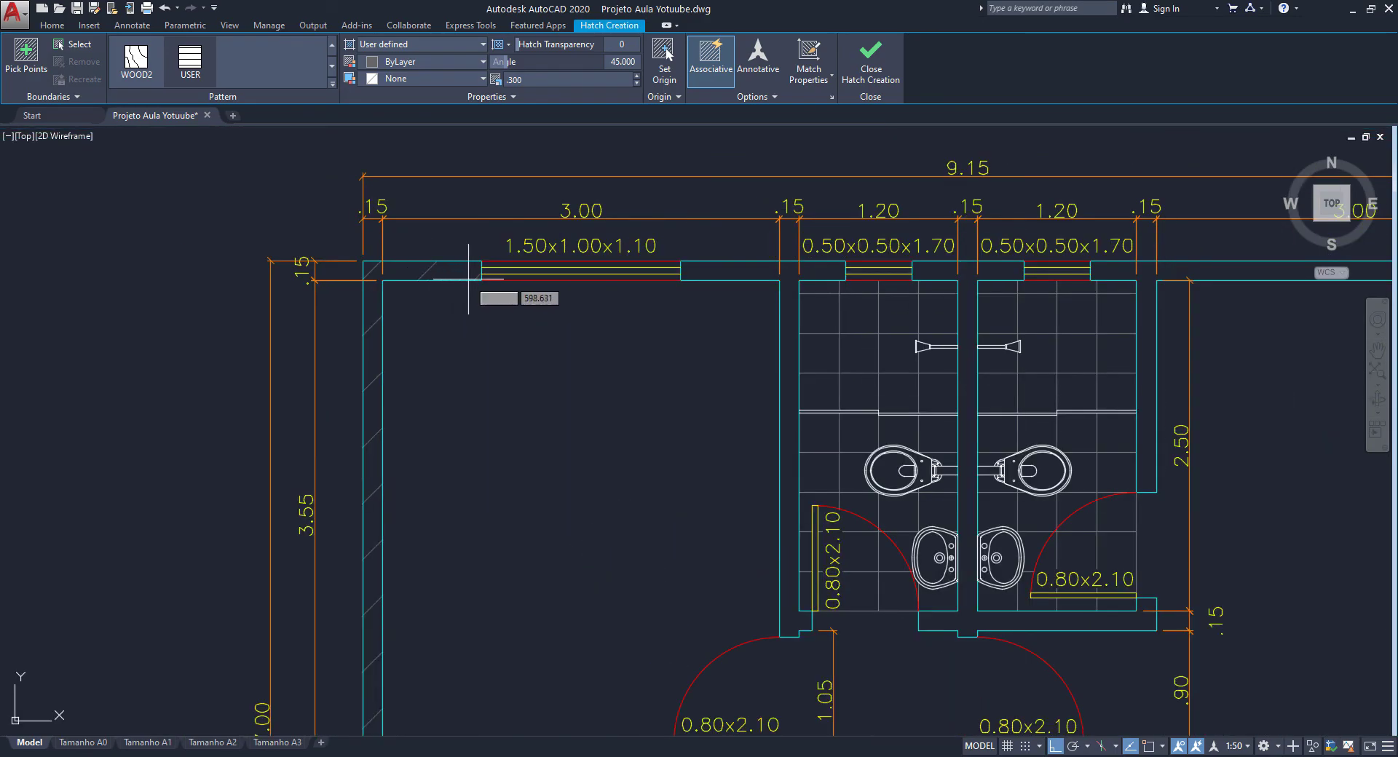
{"action": "left_click", "coordinate": [531, 83]}
{"action": "type", "text": ".03"}
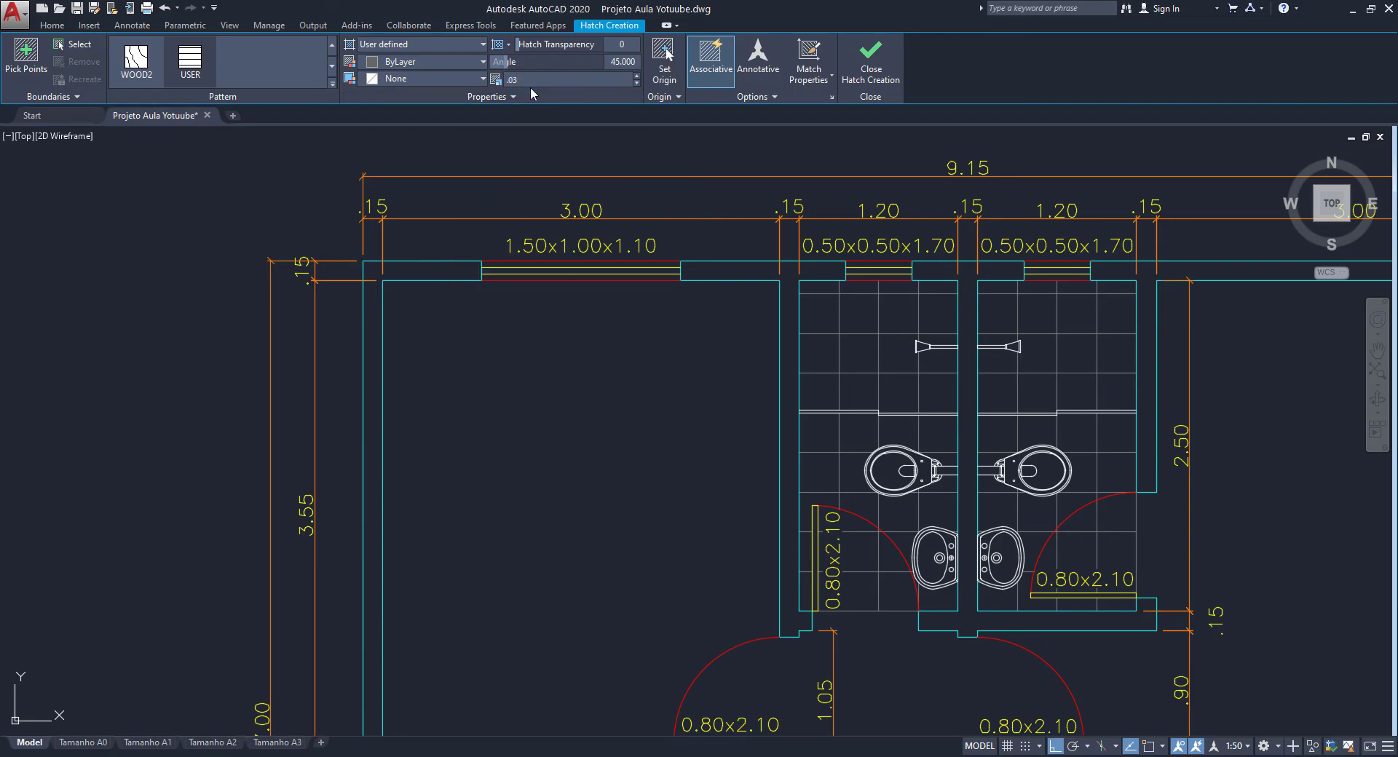
{"action": "key", "text": "Return"}
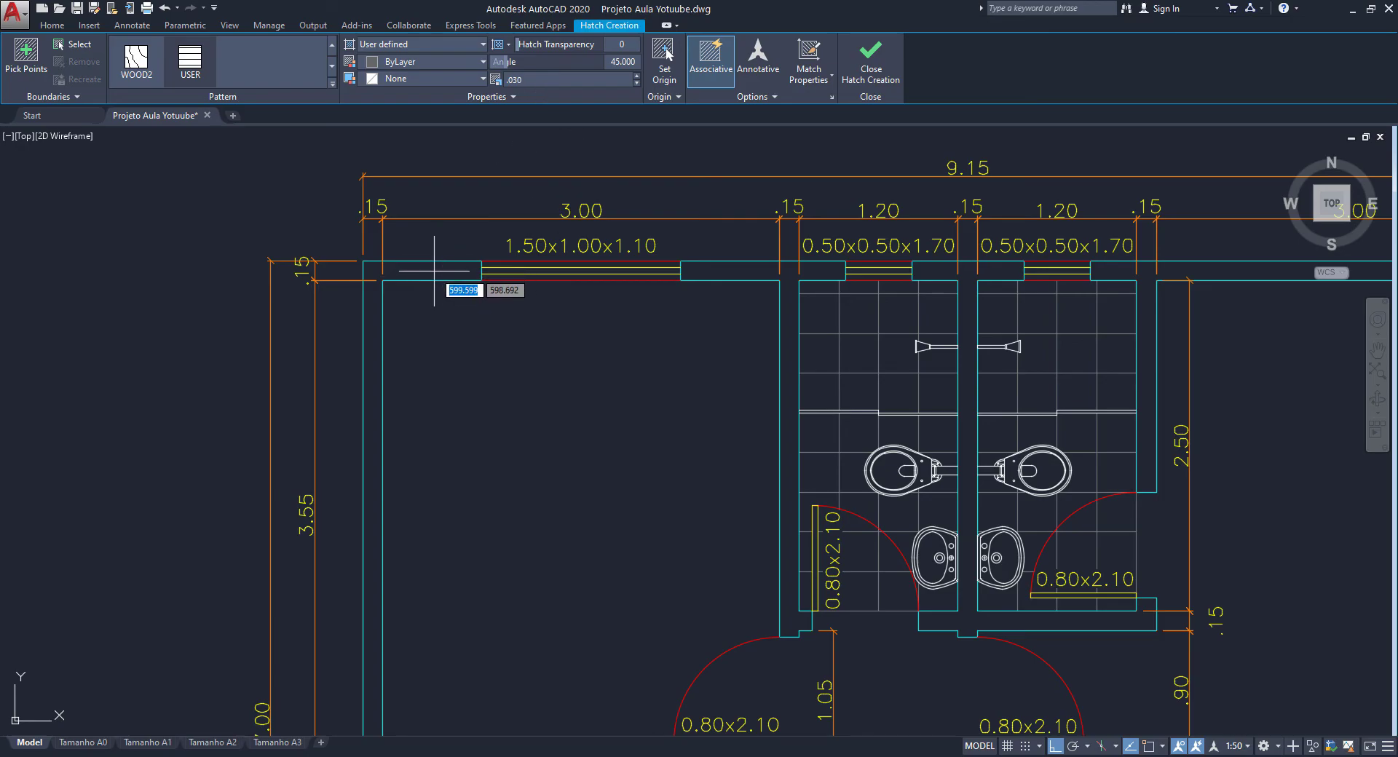
{"action": "scroll", "coordinate": [434, 271], "scroll_direction": "down", "scroll_amount": 4}
- Pick the top-left wall and the upper bathroom walls and partition for the diagonal hatch
{"action": "left_click", "coordinate": [434, 270]}
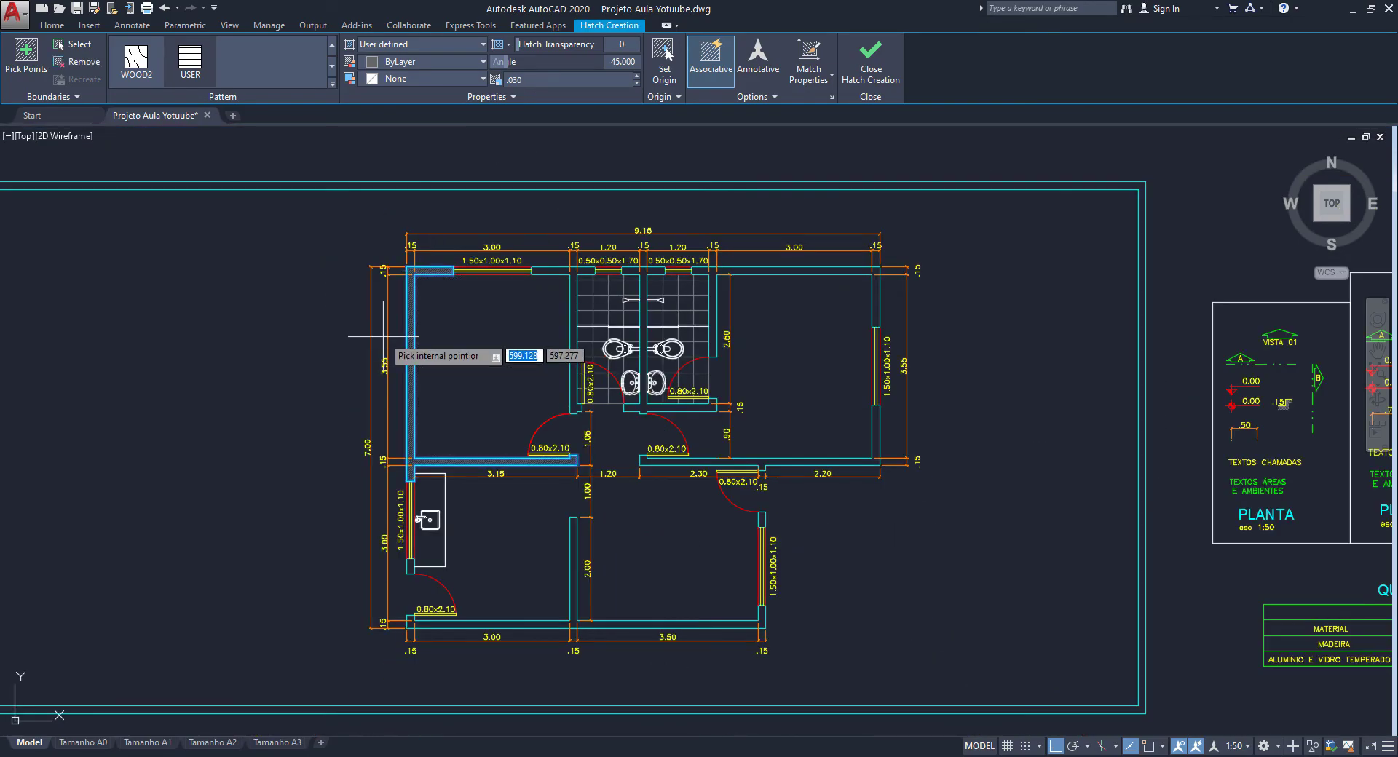
{"action": "scroll", "coordinate": [407, 284], "scroll_direction": "up", "scroll_amount": 5}
{"action": "scroll", "coordinate": [460, 252], "scroll_direction": "up", "scroll_amount": 3}
{"action": "scroll", "coordinate": [460, 252], "scroll_direction": "down", "scroll_amount": 8}
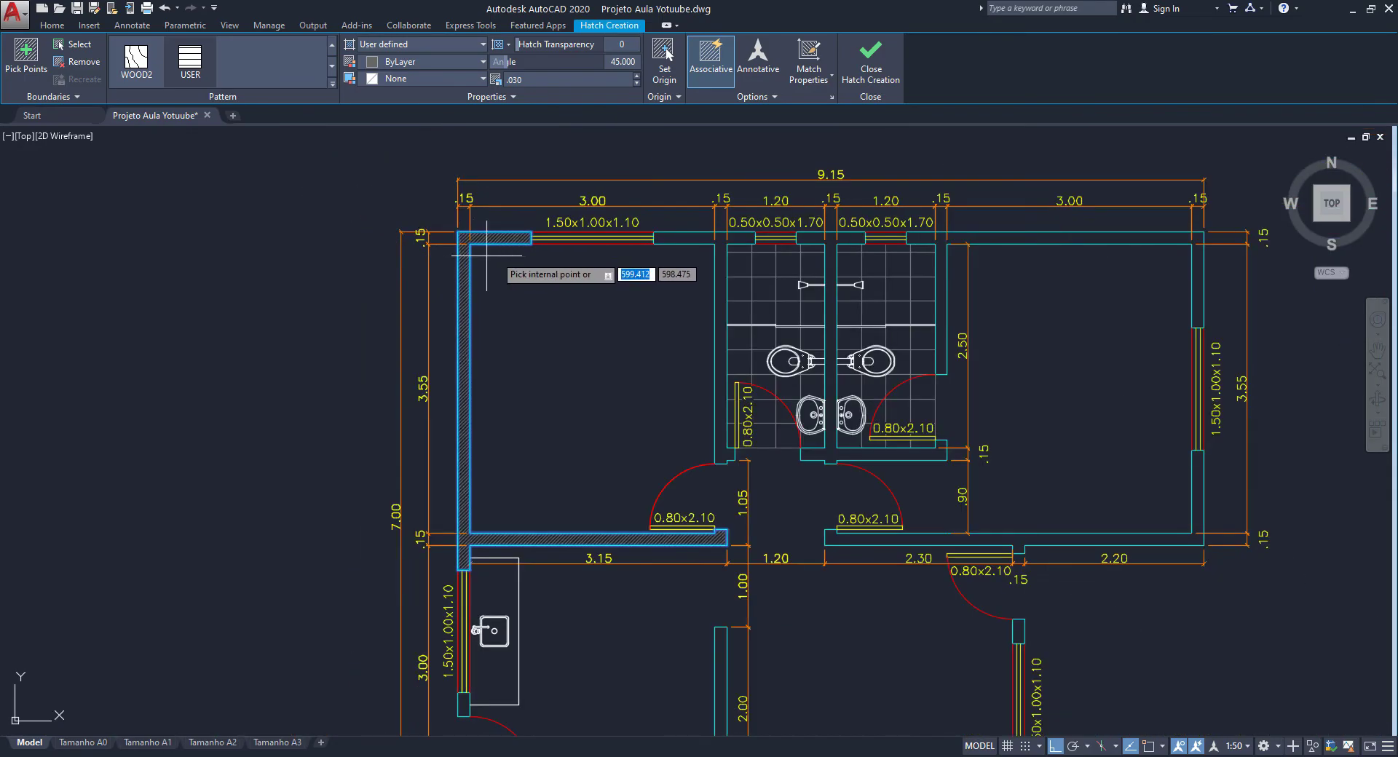
{"action": "scroll", "coordinate": [710, 237], "scroll_direction": "up", "scroll_amount": 1}
{"action": "left_click", "coordinate": [704, 237]}
{"action": "left_click", "coordinate": [901, 238]}
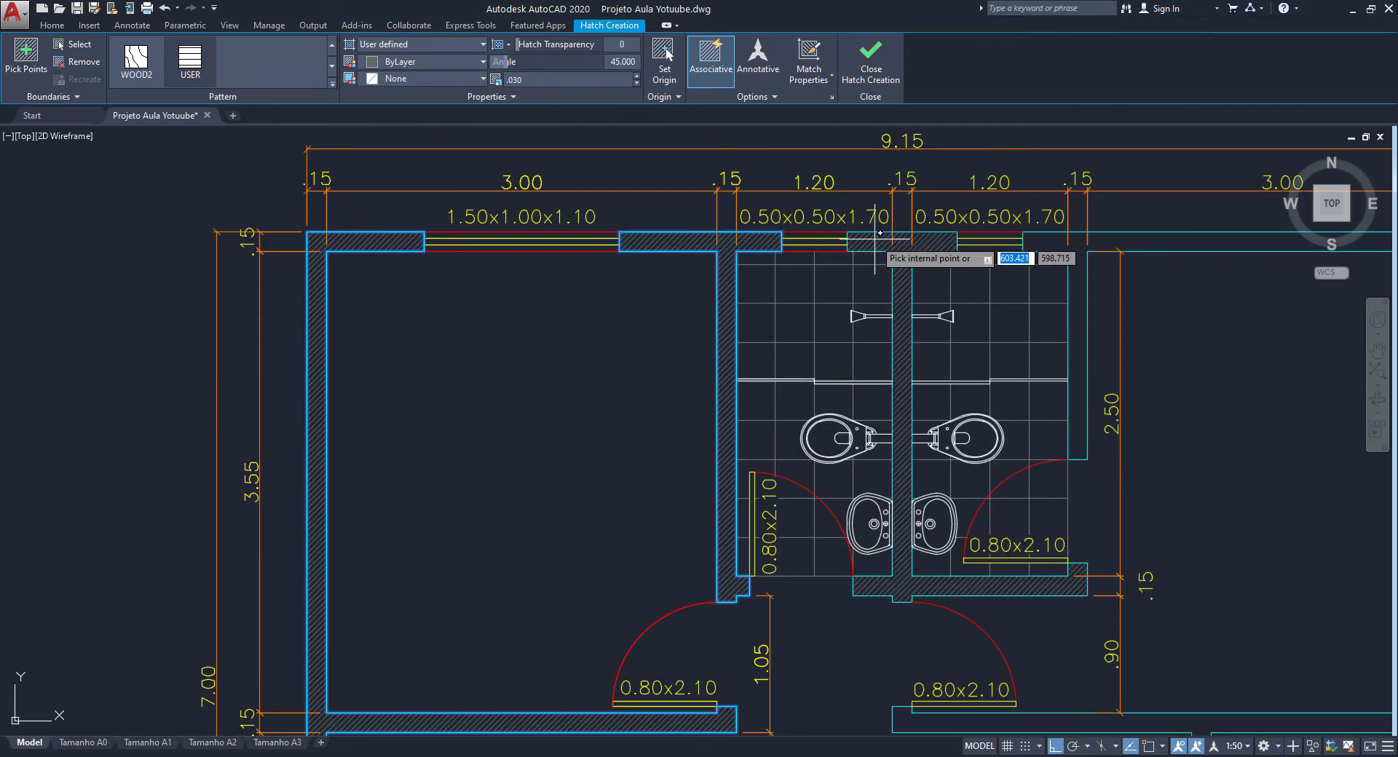
- Add the right-room, bottom and lower-left wall stubs, then finish the wall hatch
{"action": "middle_click_drag", "start_coordinate": [1022, 243], "coordinate": [369, 171]}
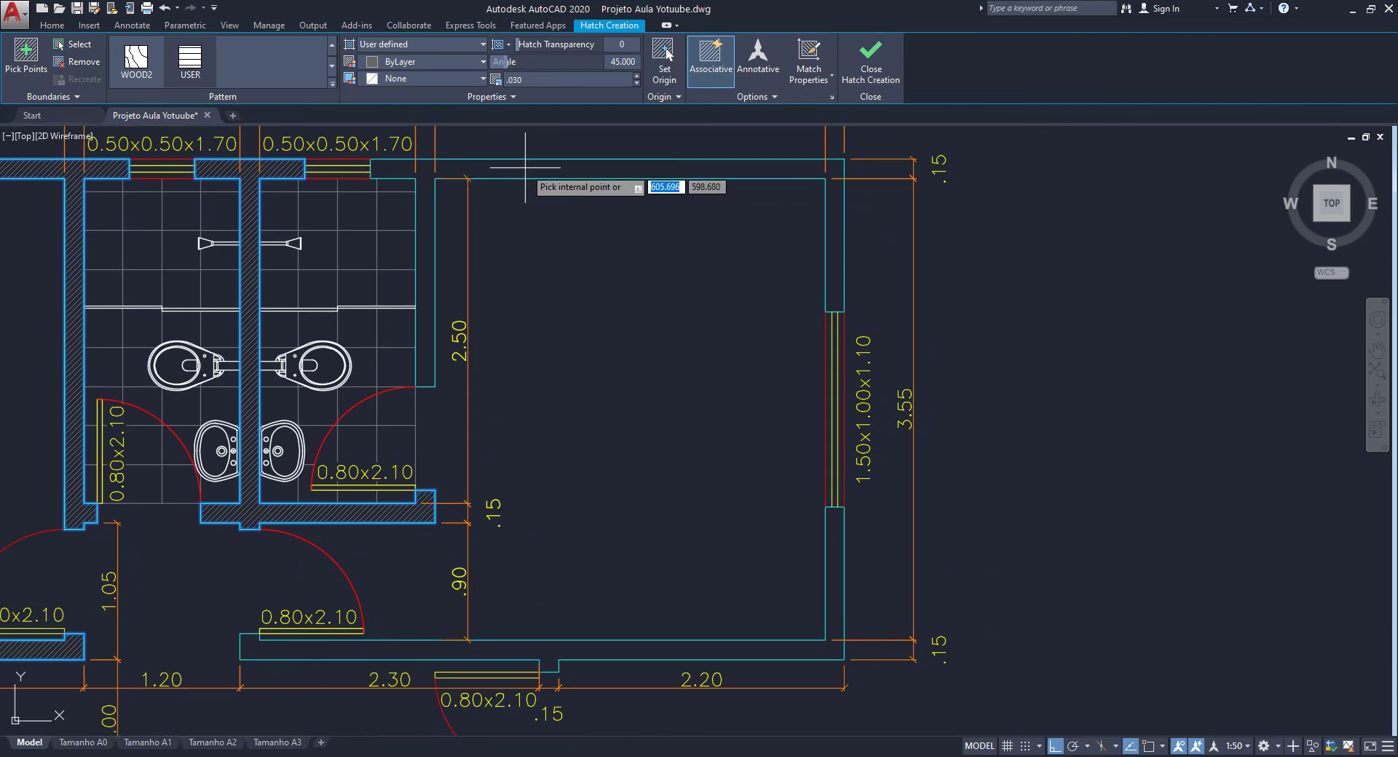
{"action": "scroll", "coordinate": [495, 247], "scroll_direction": "down", "scroll_amount": 5}
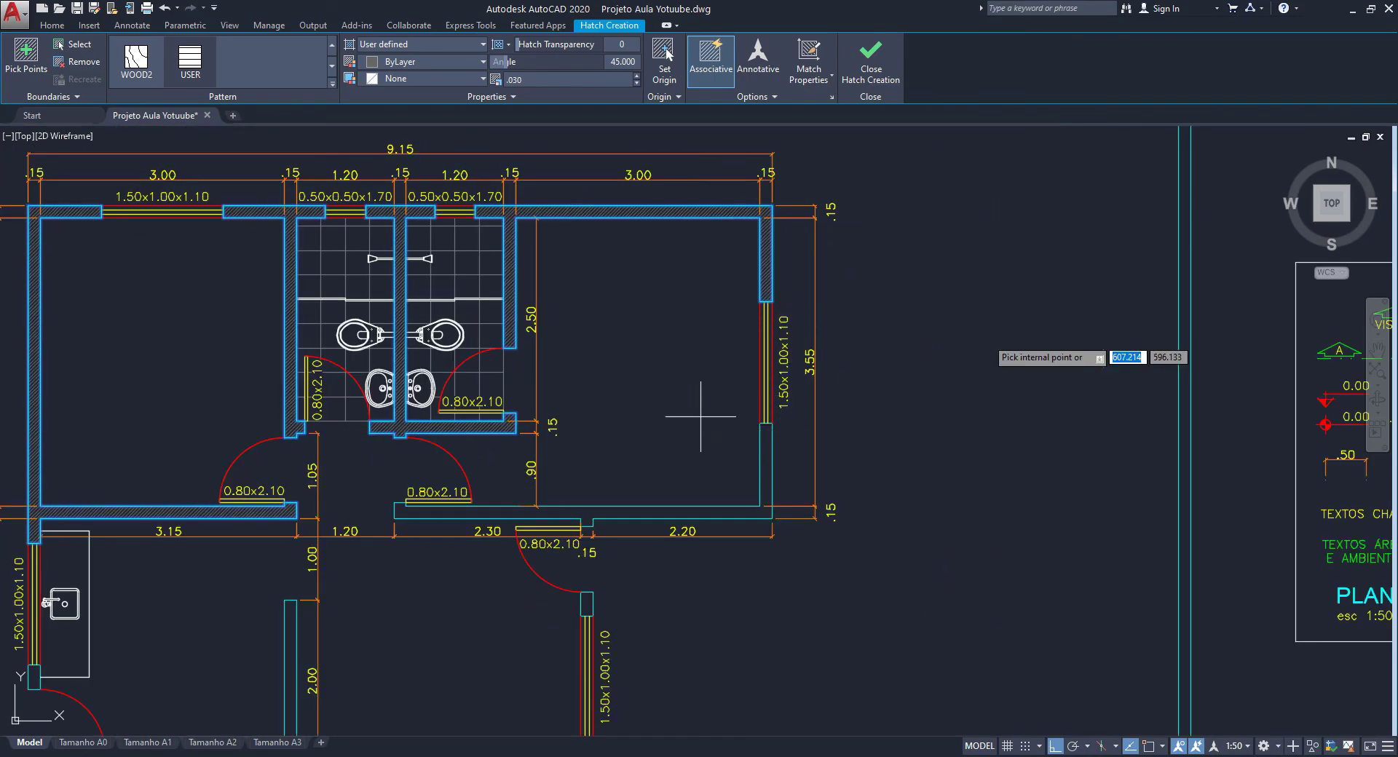
{"action": "scroll", "coordinate": [932, 393], "scroll_direction": "up", "scroll_amount": 3}
{"action": "left_click", "coordinate": [937, 435]}
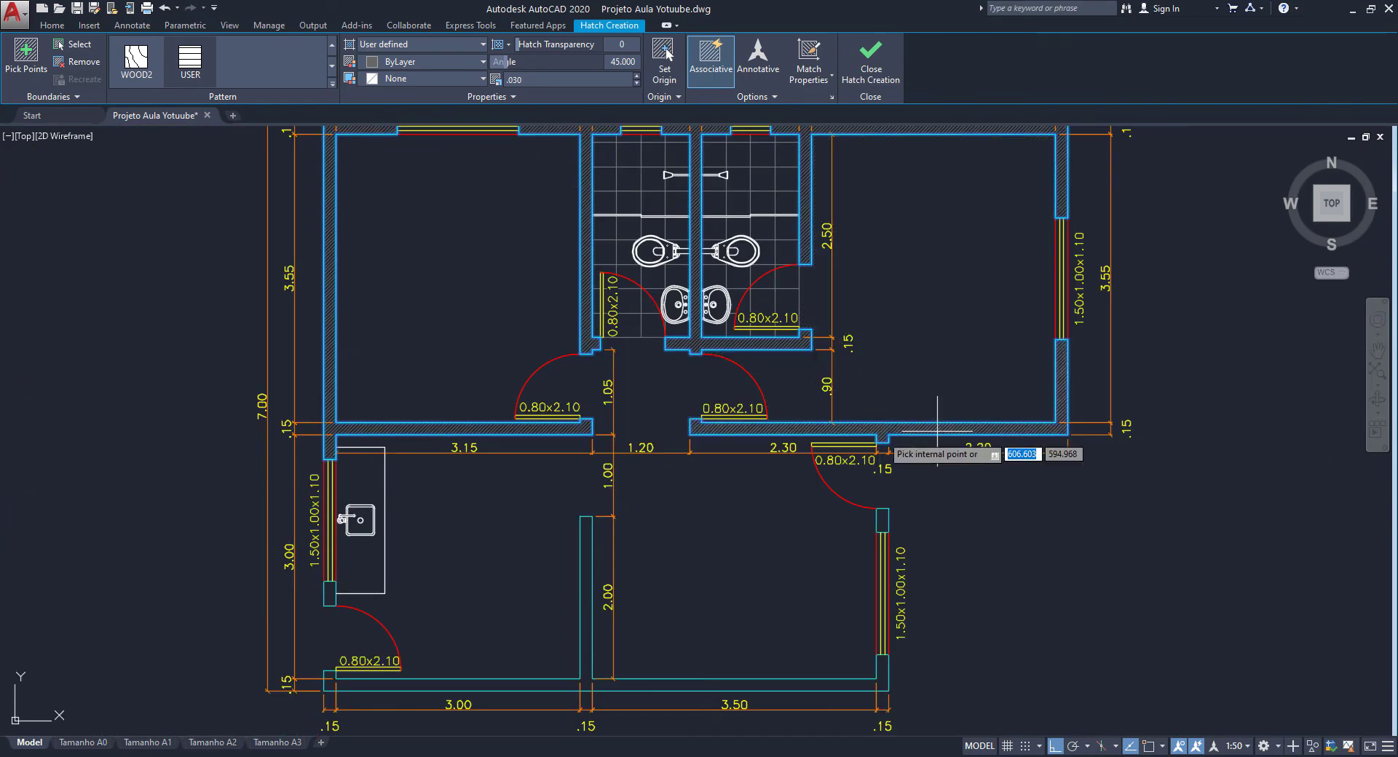
{"action": "left_click", "coordinate": [882, 521]}
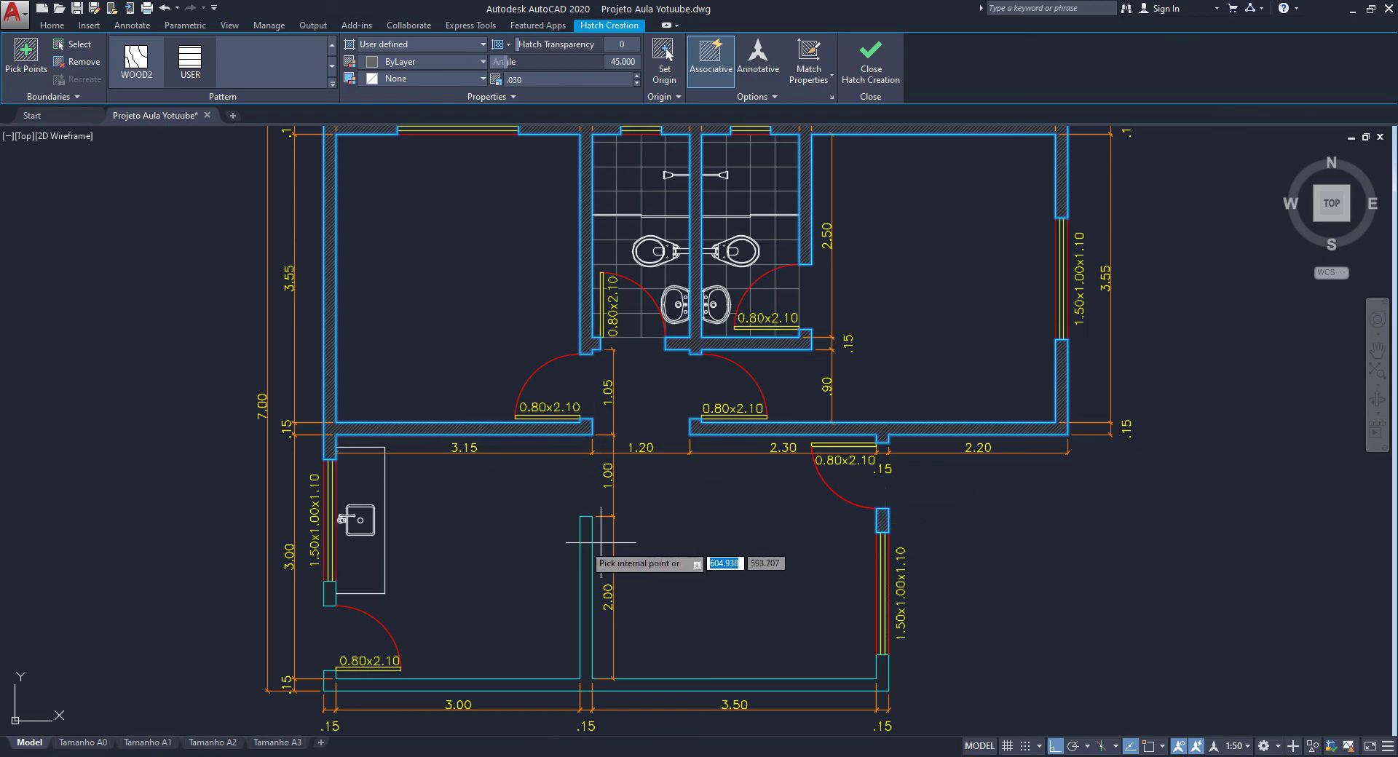
{"action": "left_click", "coordinate": [330, 592]}
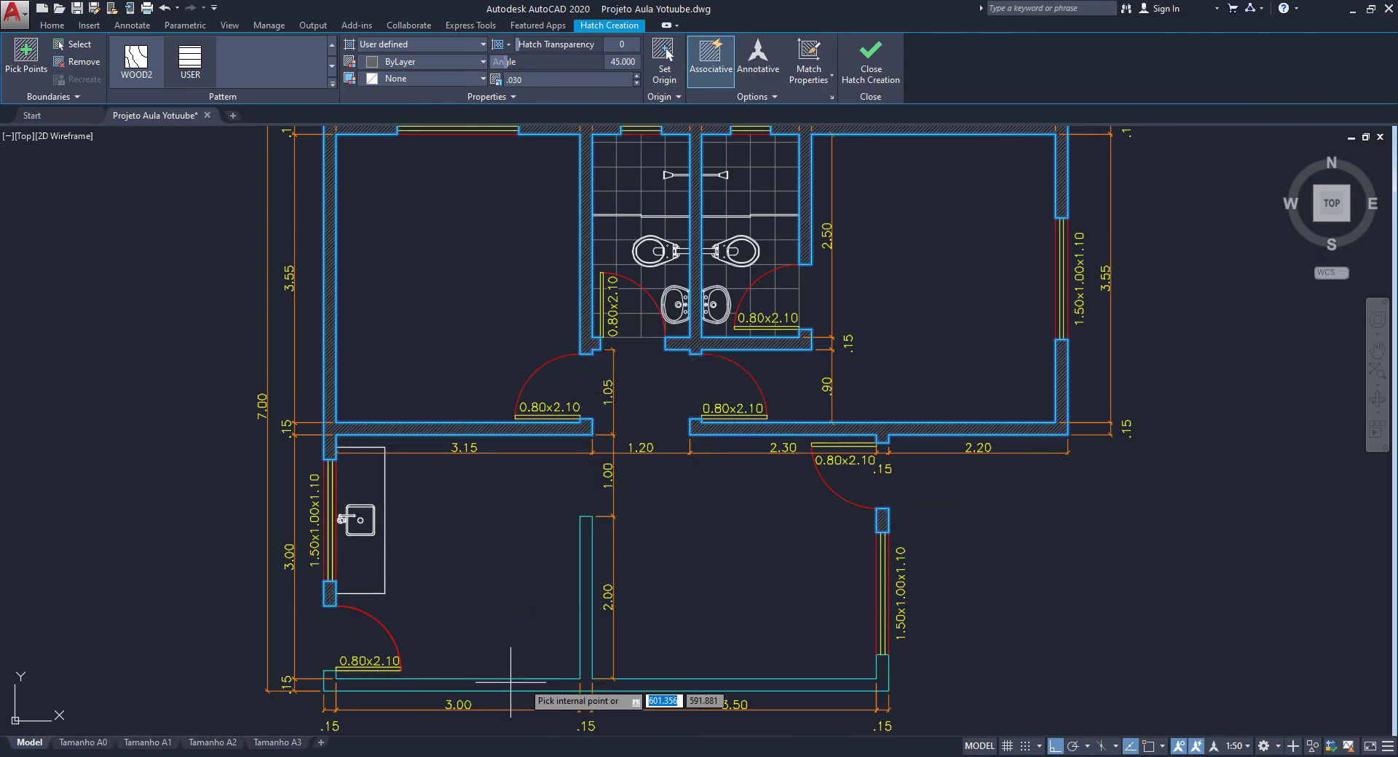
{"action": "left_click", "coordinate": [587, 653]}
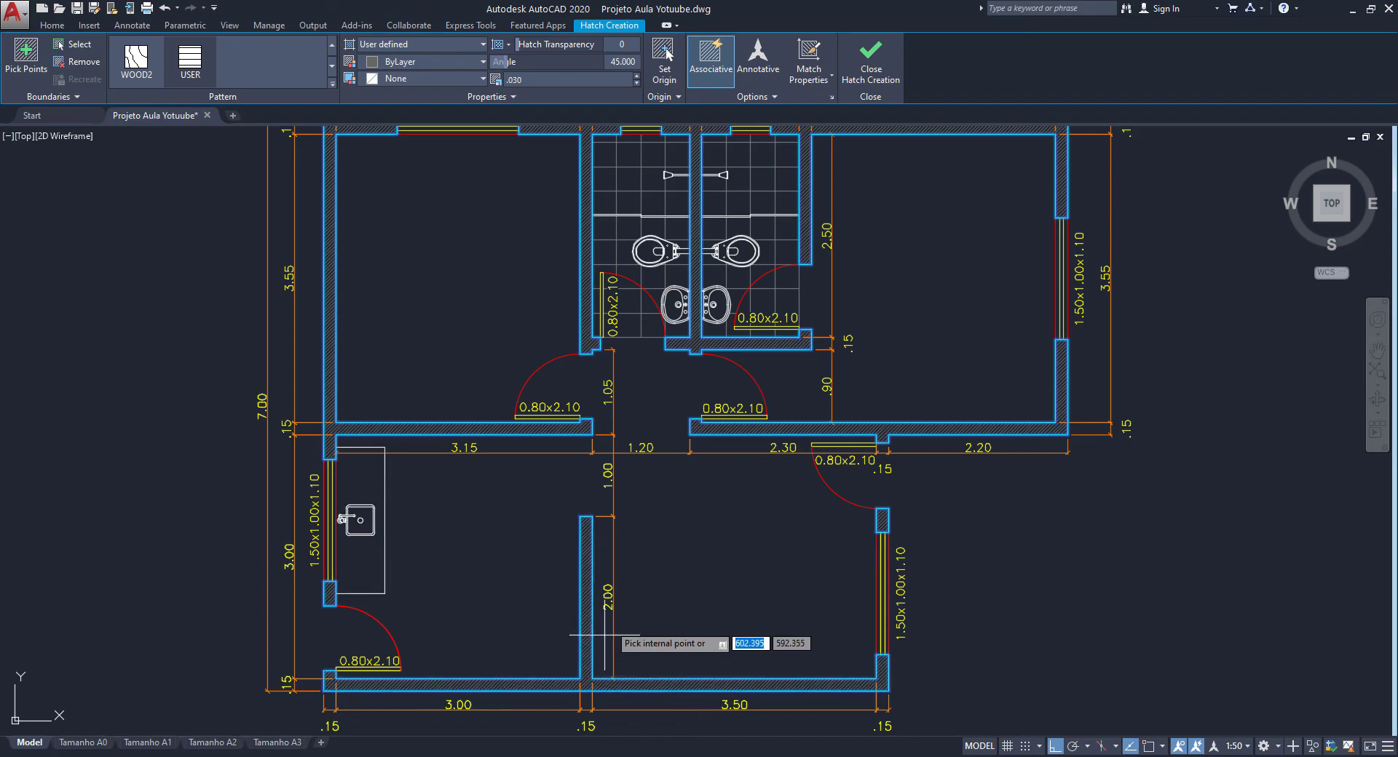
{"action": "left_click", "coordinate": [752, 574]}
{"action": "scroll", "coordinate": [741, 575], "scroll_direction": "down", "scroll_amount": 2}
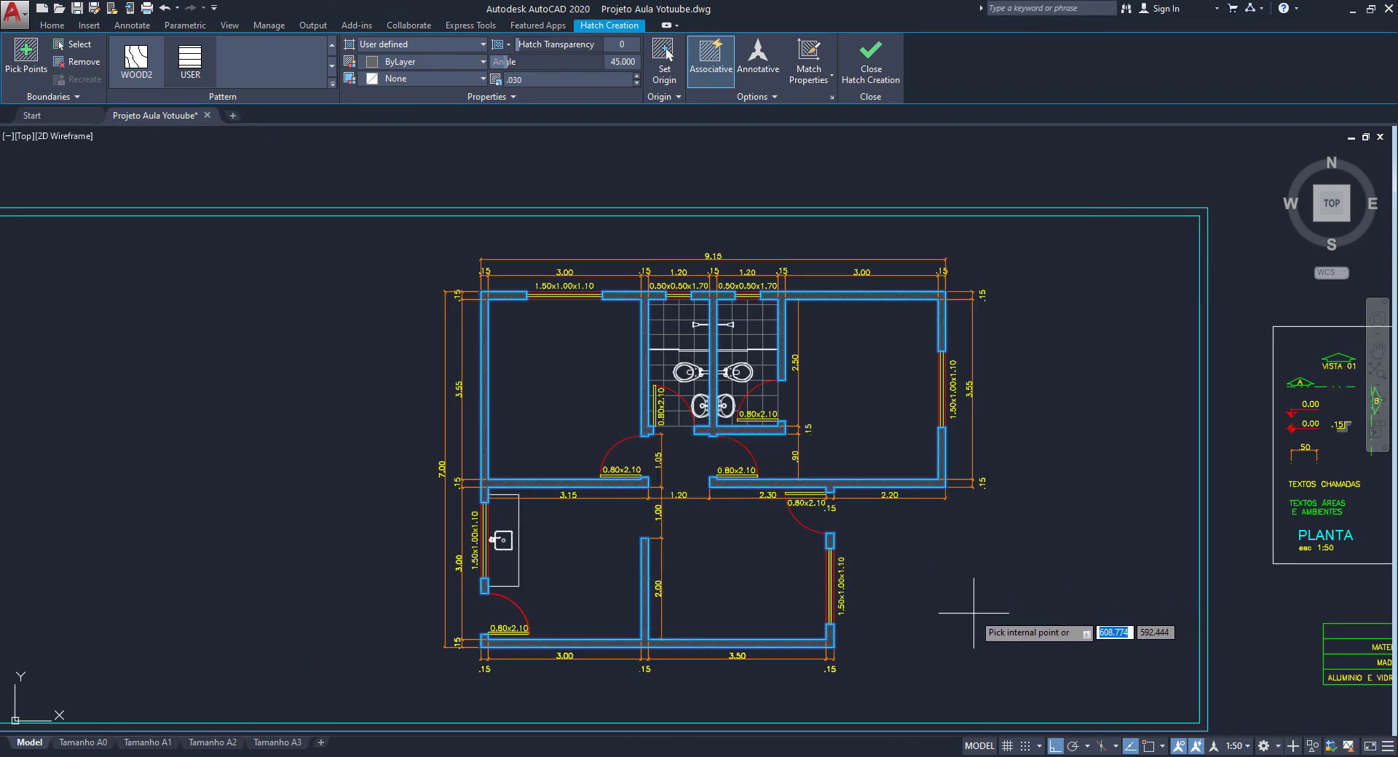
{"action": "key", "text": "Return"}
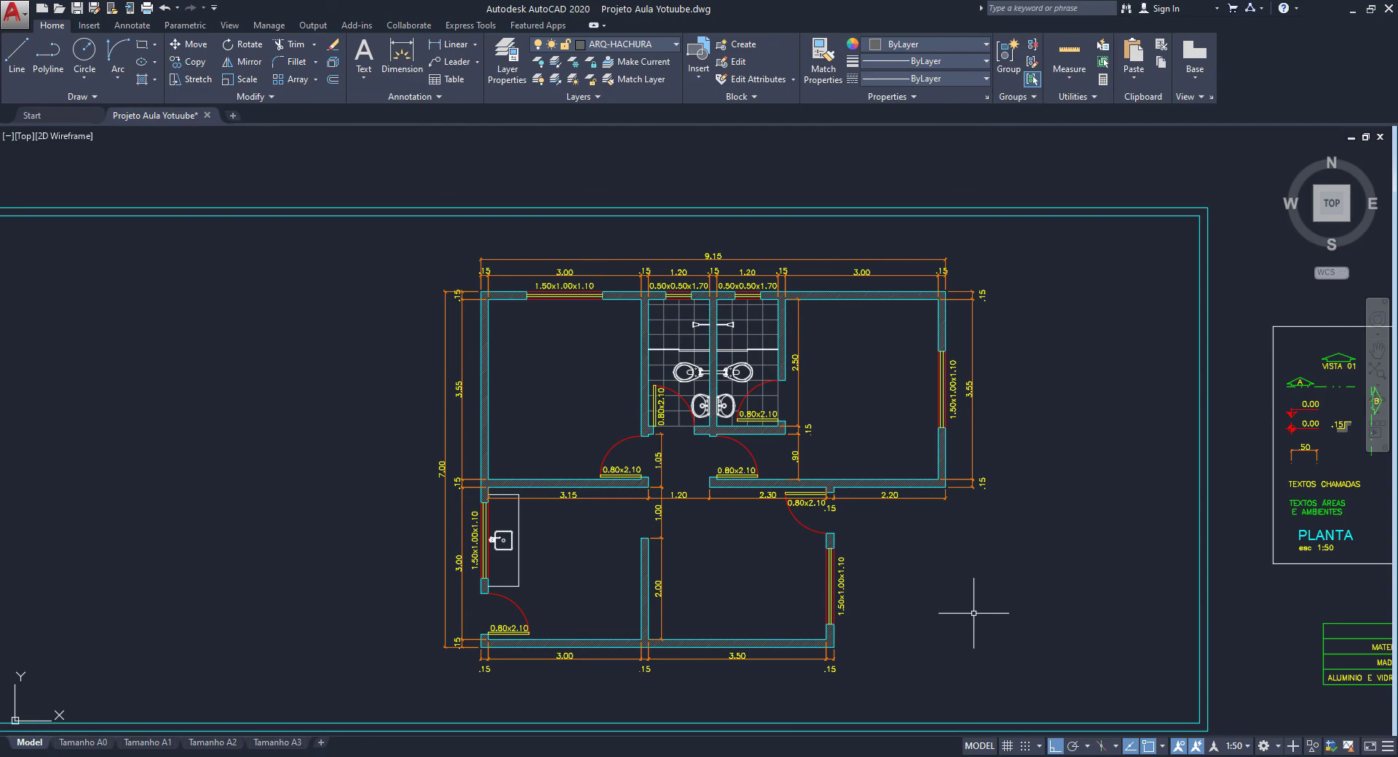
{"action": "scroll", "coordinate": [844, 507], "scroll_direction": "down", "scroll_amount": 1}
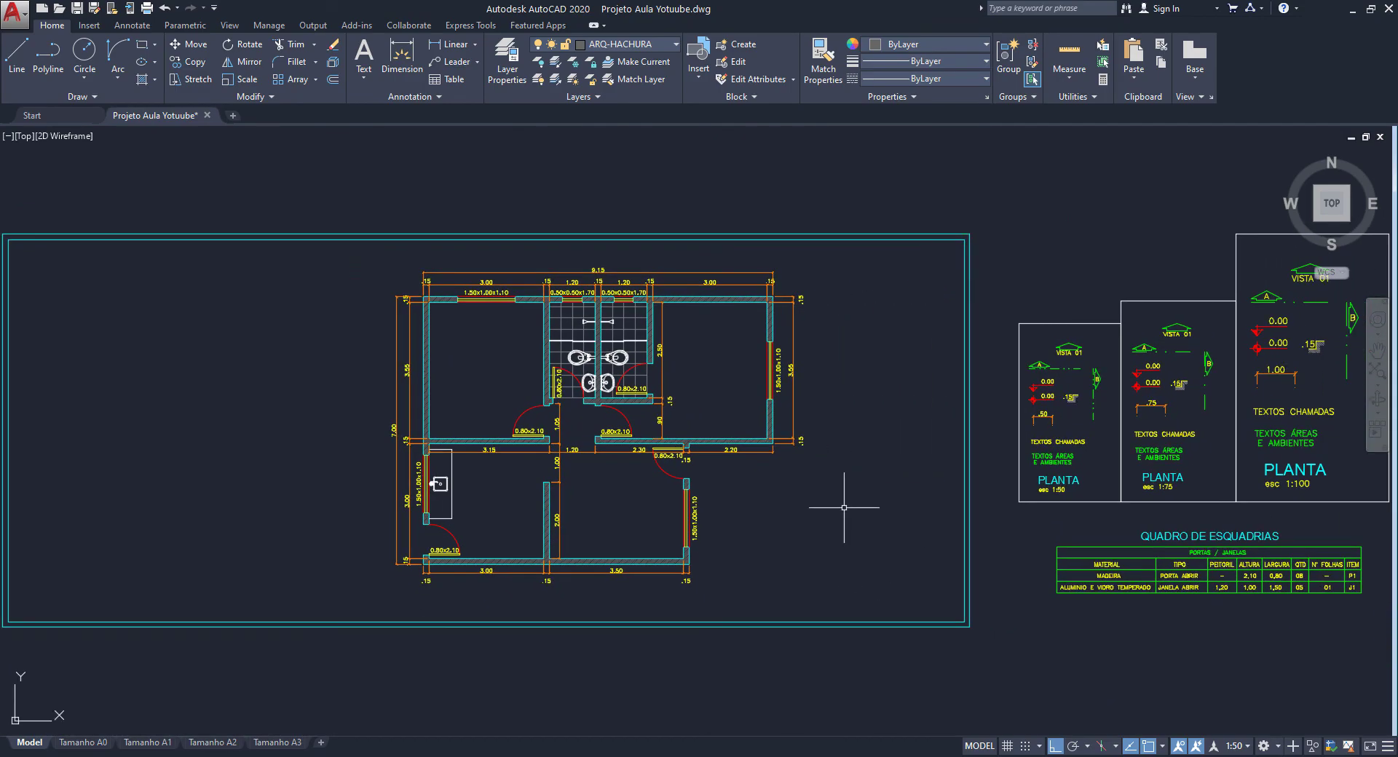